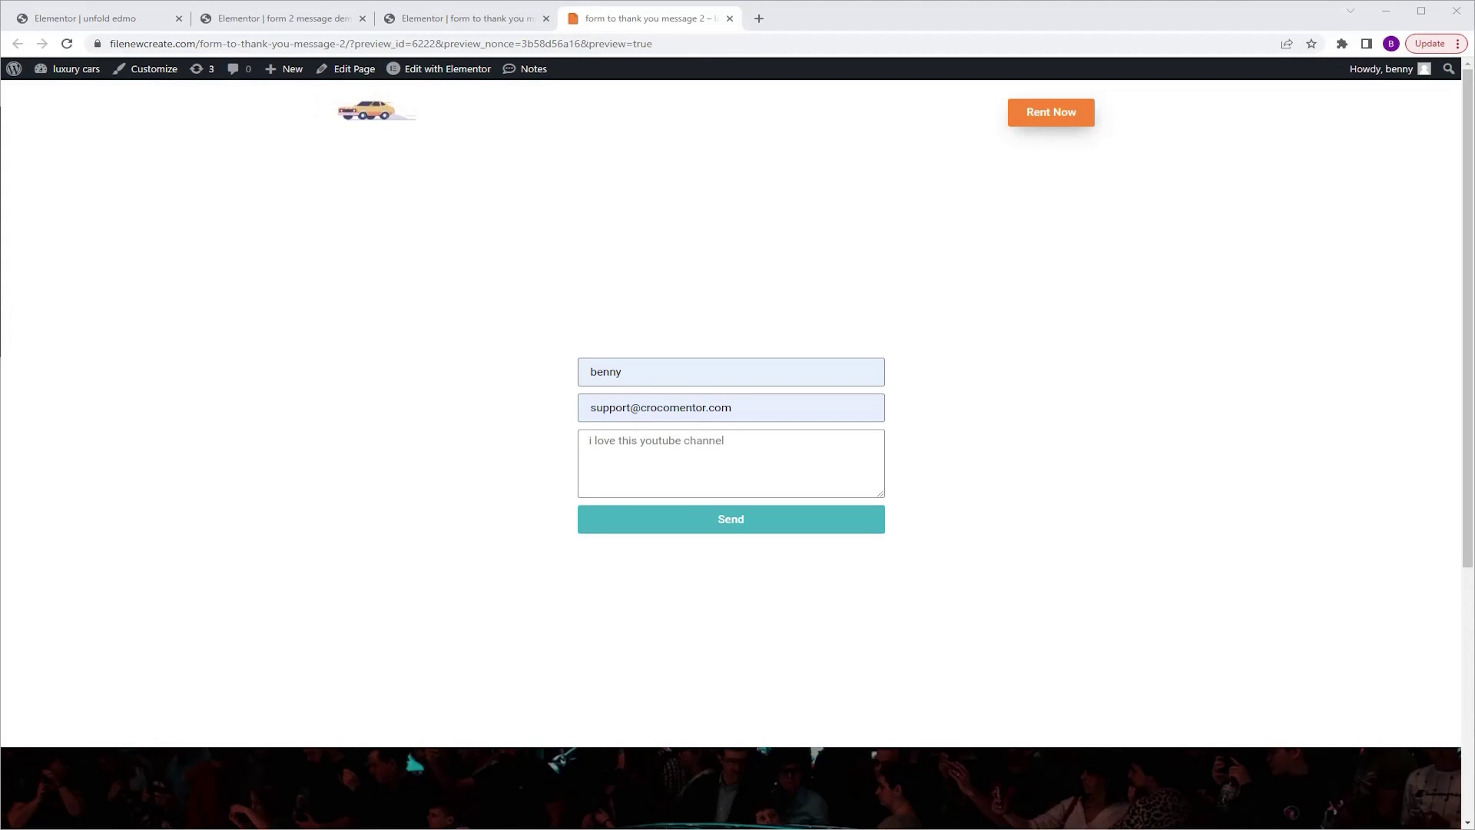
Test-submit both preview forms, then return to the empty 'form 2 message' page editor
left_click(820, 519)
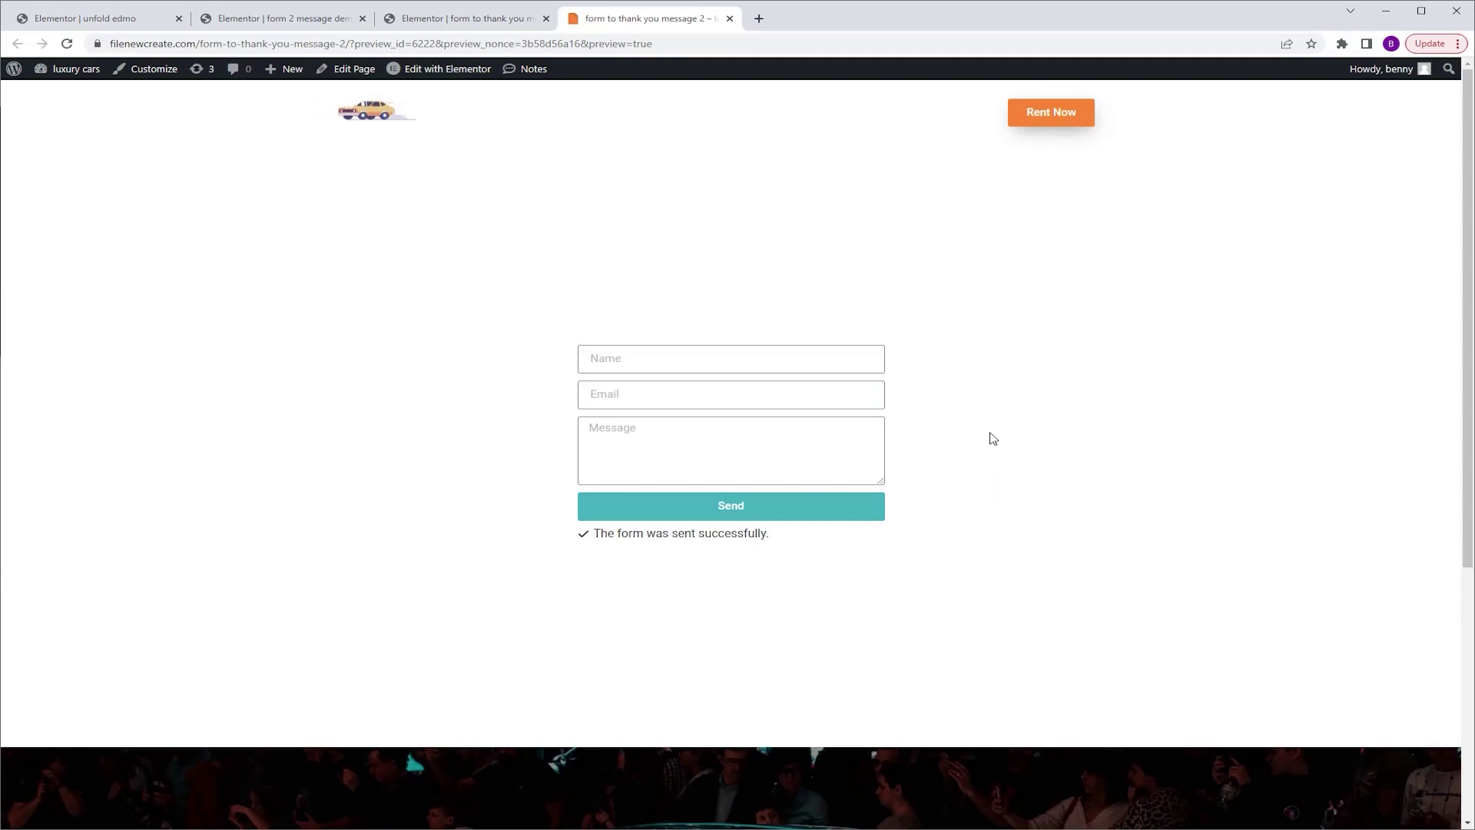
scroll(958, 380, "down", 3)
scroll(958, 380, "down", 2)
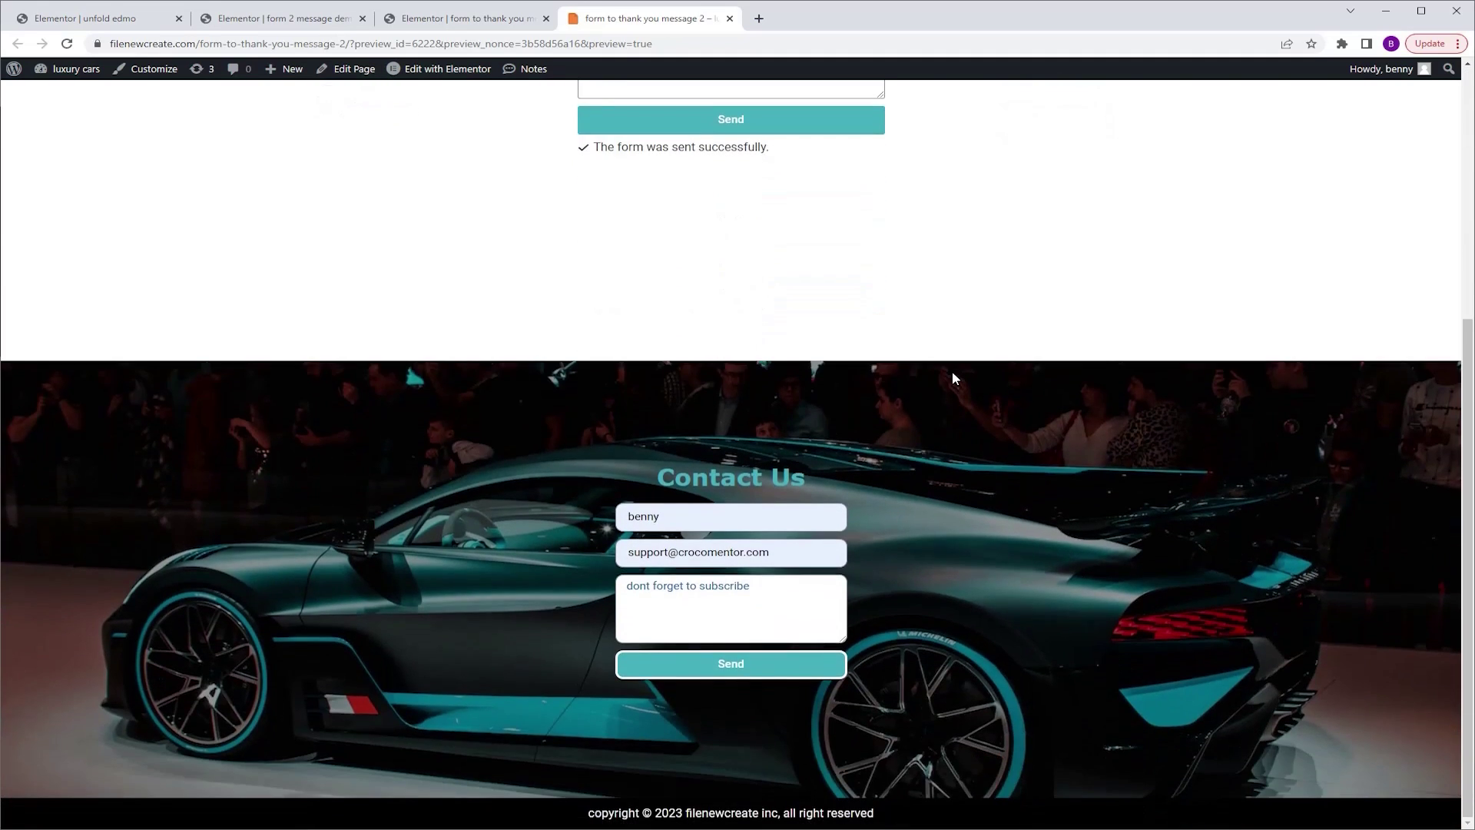
left_click(796, 669)
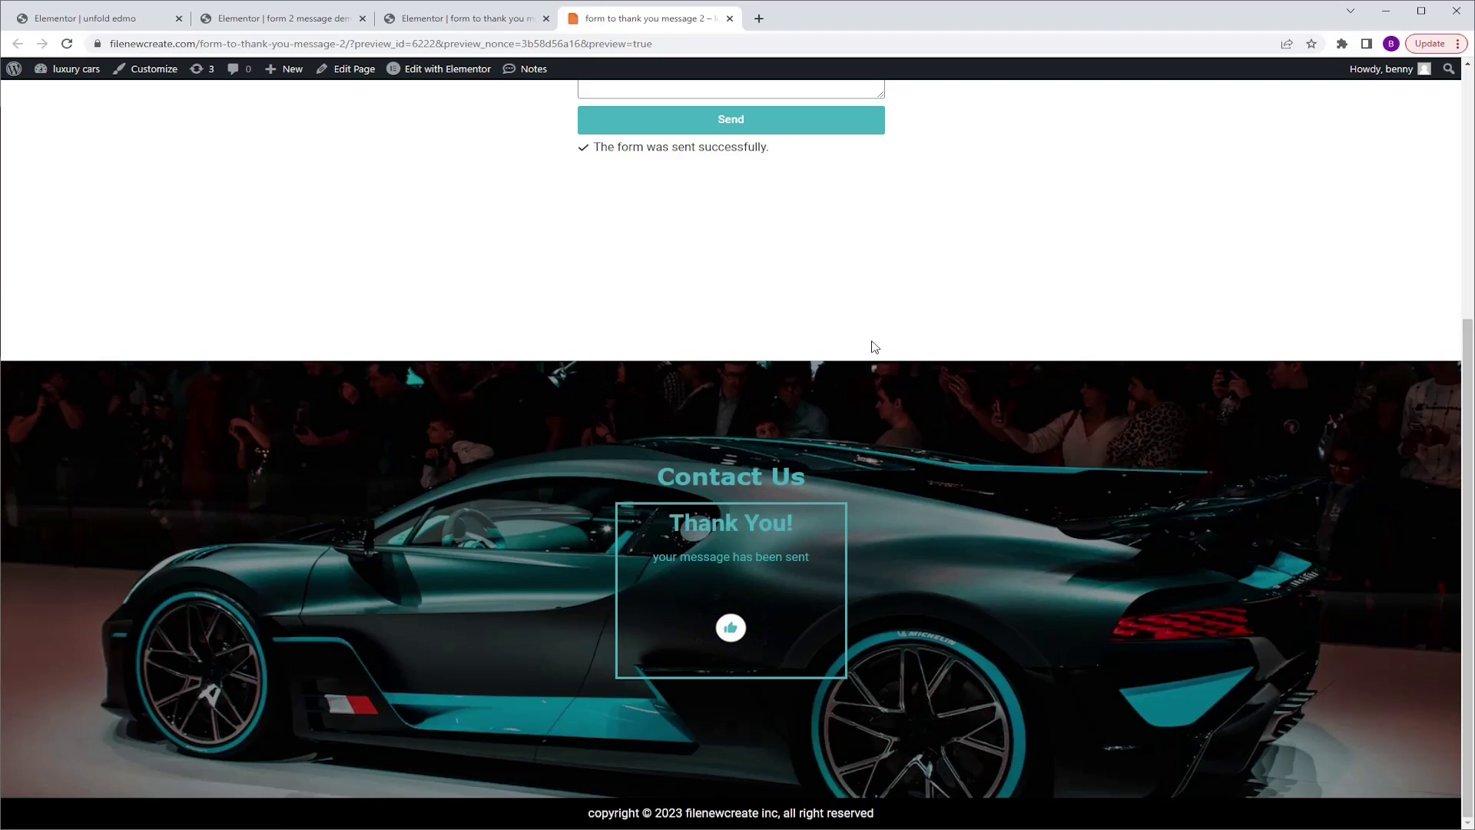
left_click(290, 18)
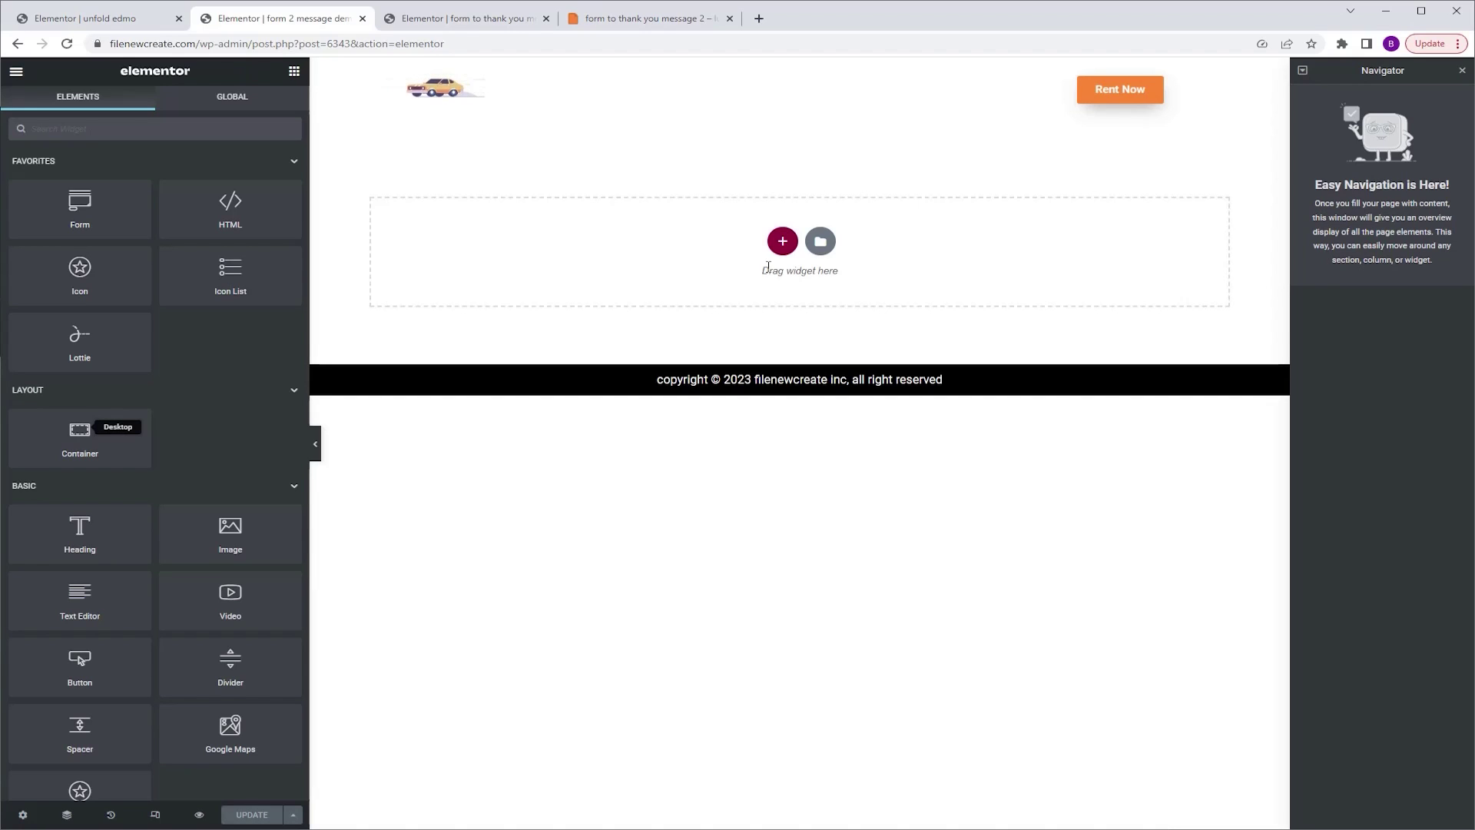
Add a single container with 100 VH minimum height, contents centred horizontally and vertically
left_click(782, 240)
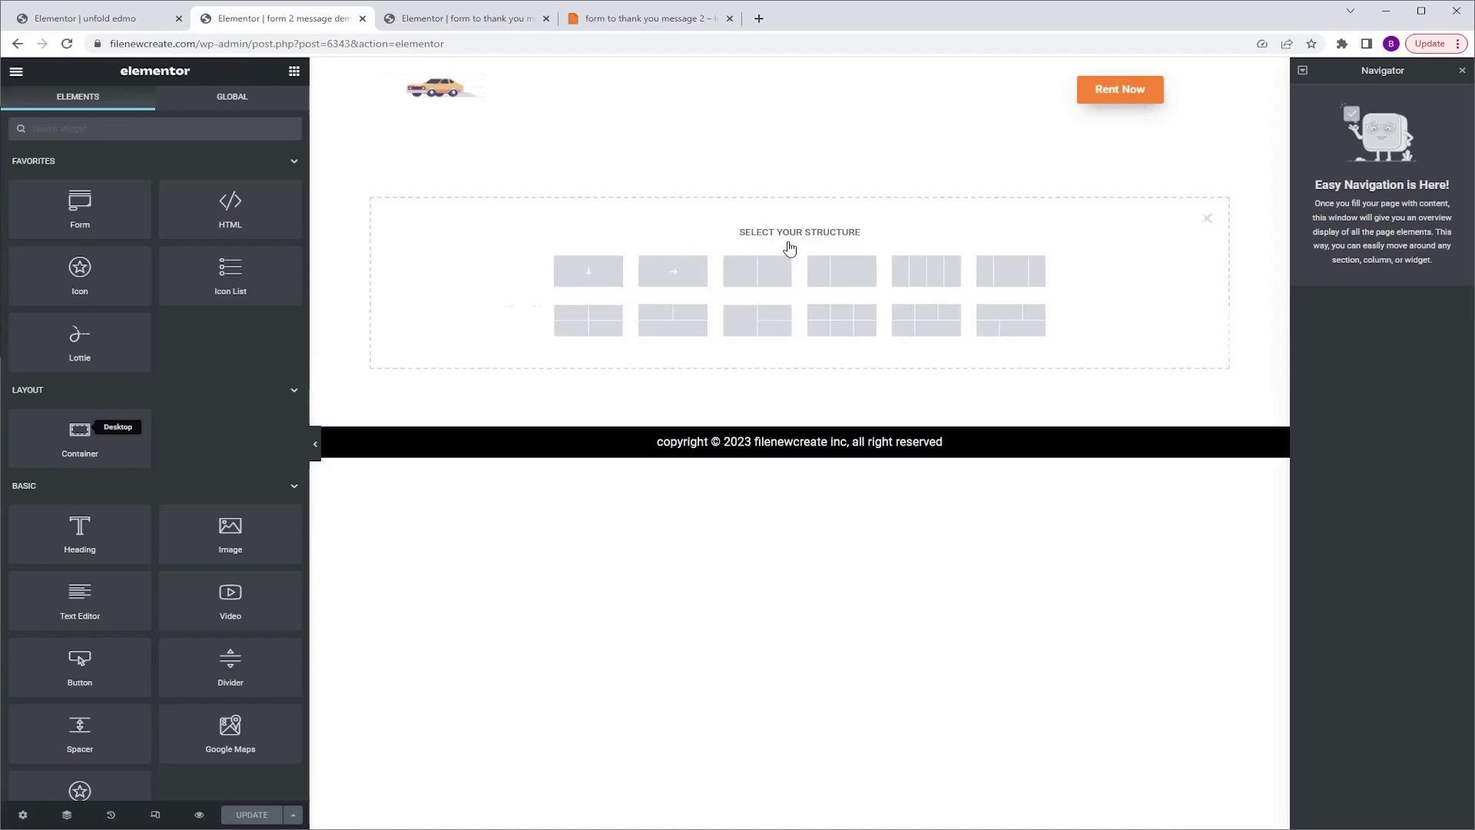
left_click(671, 272)
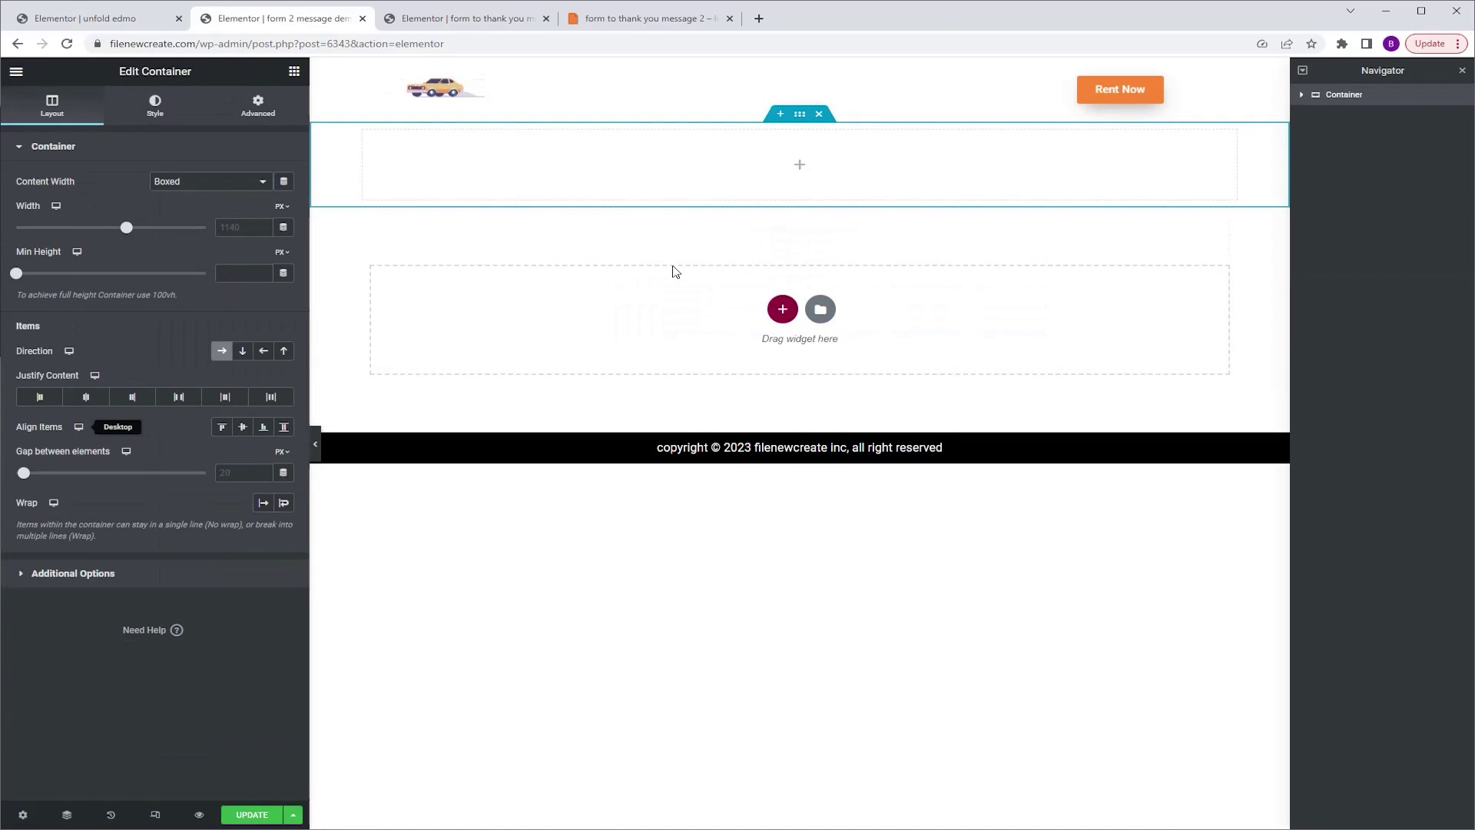
left_click(283, 253)
left_click(281, 276)
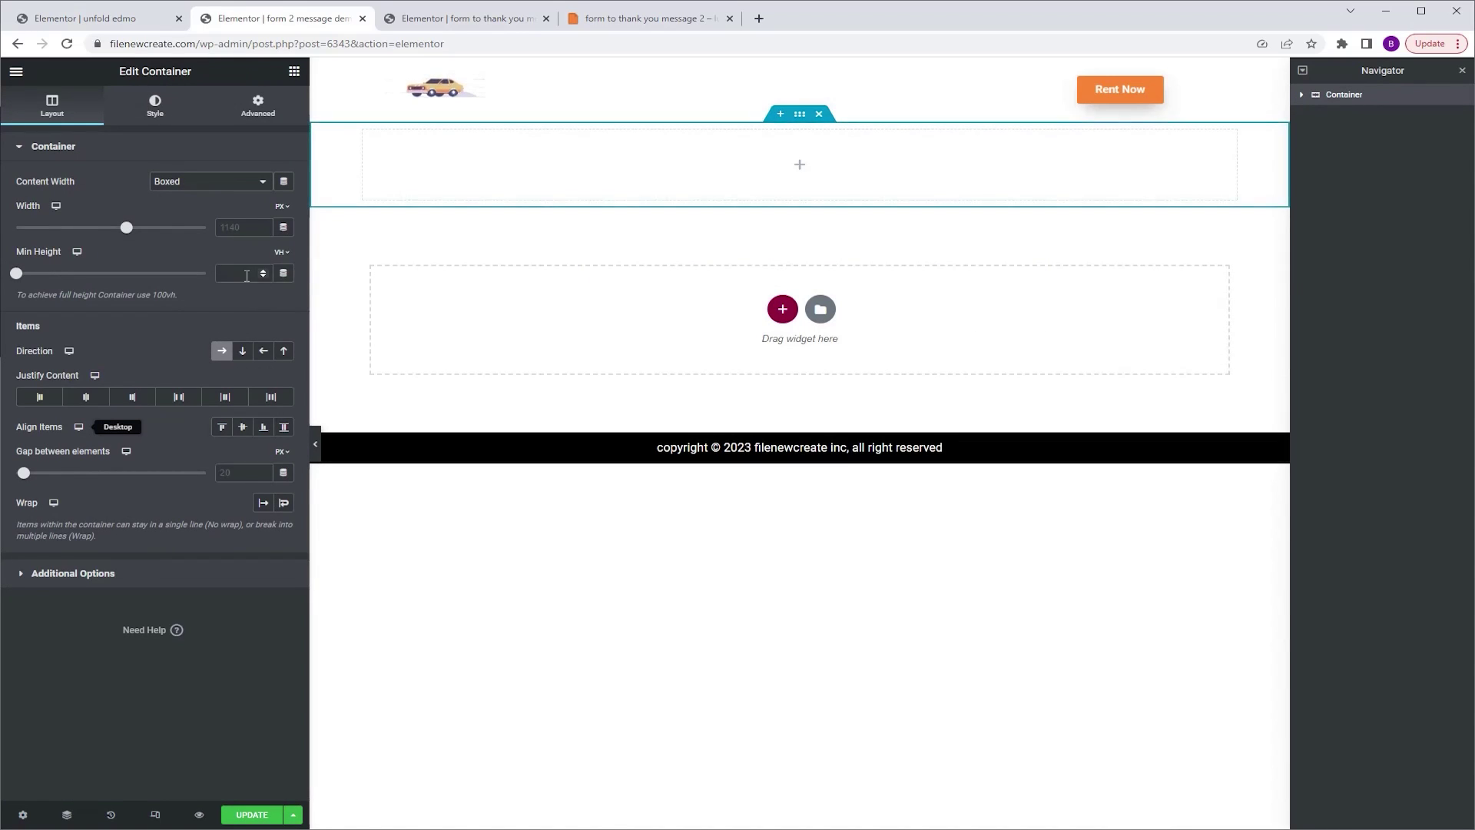
type("100")
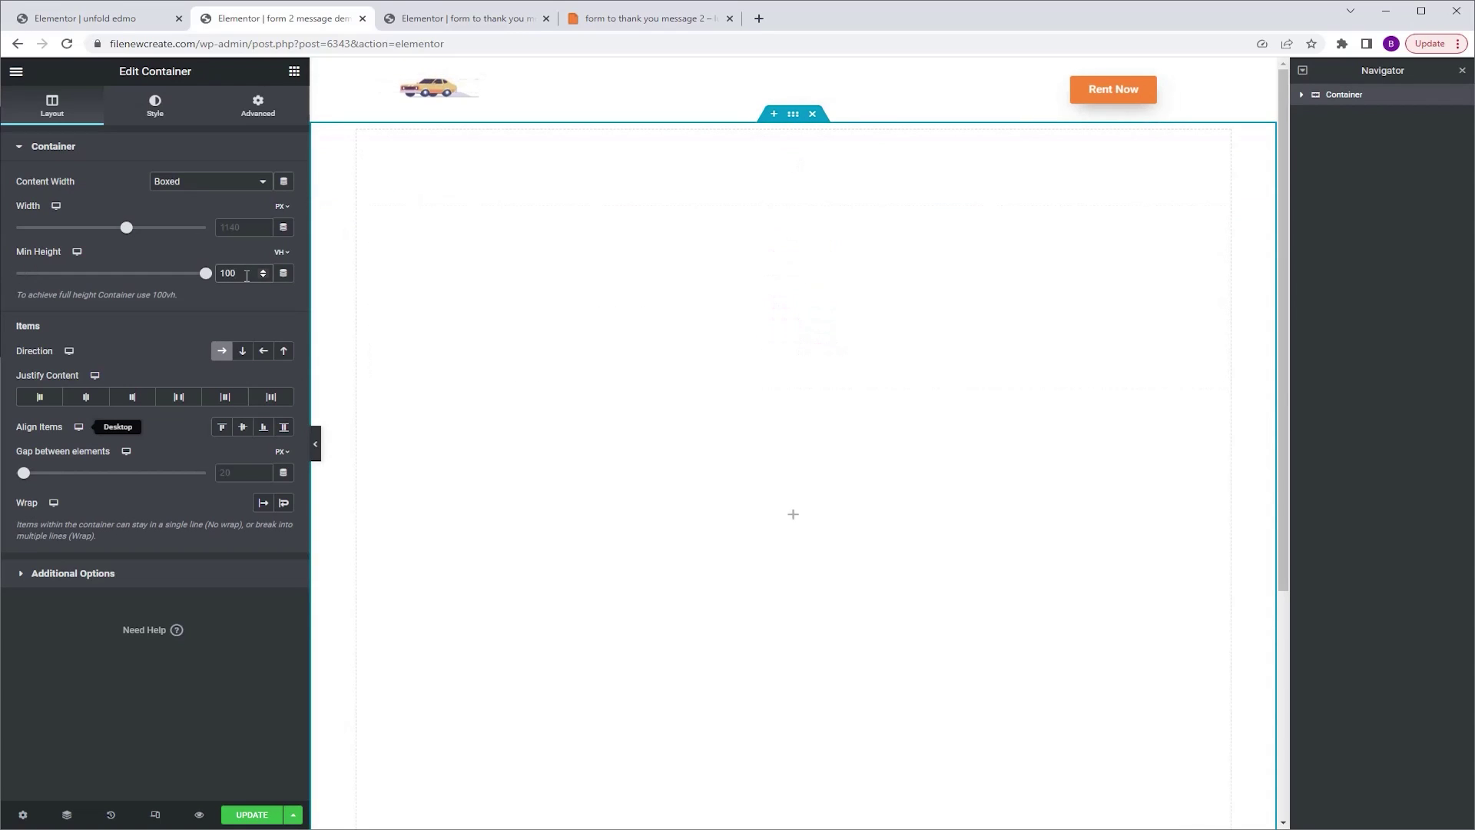
left_click(89, 397)
left_click(243, 426)
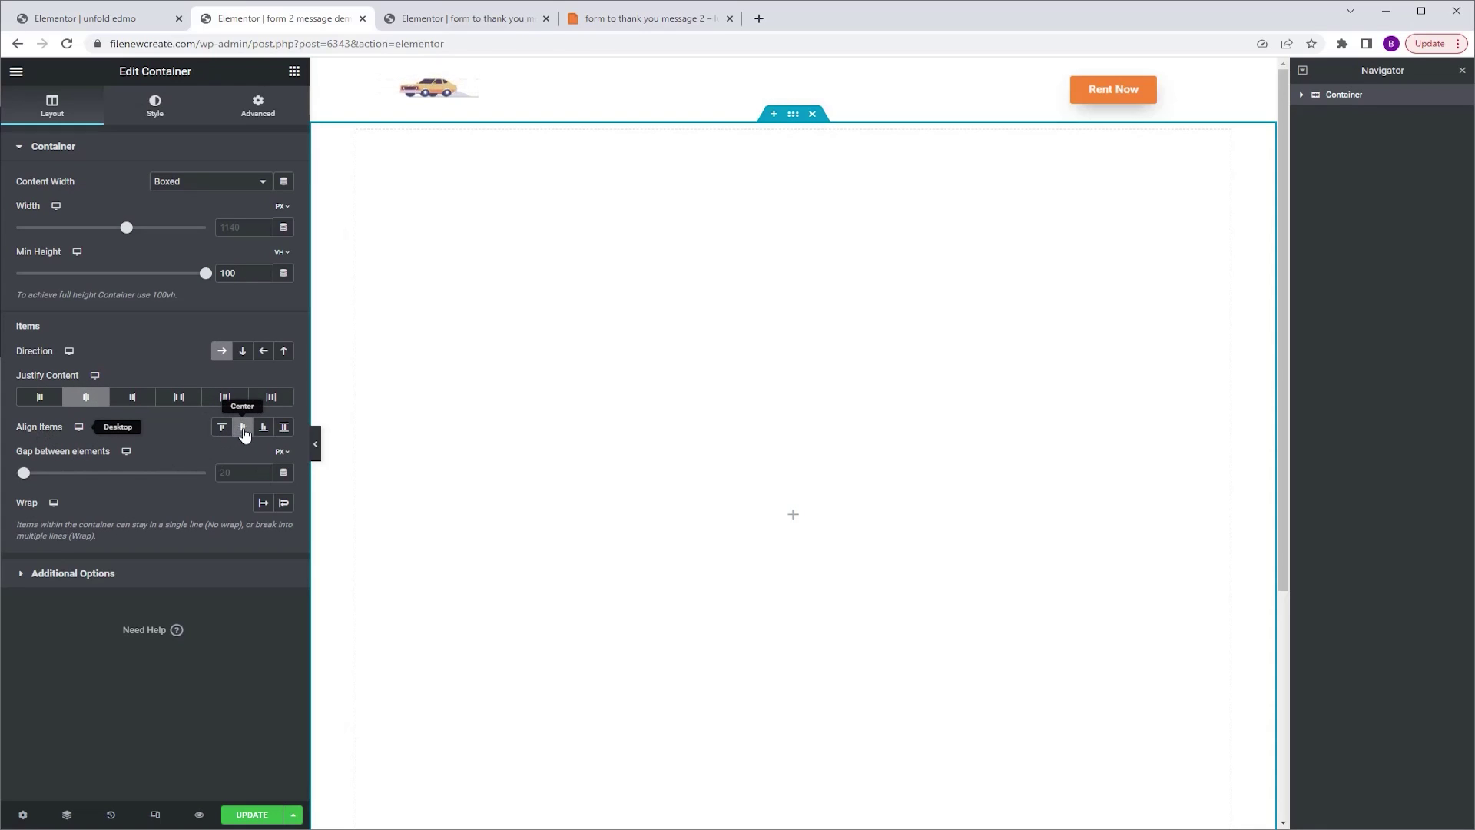
left_click(294, 72)
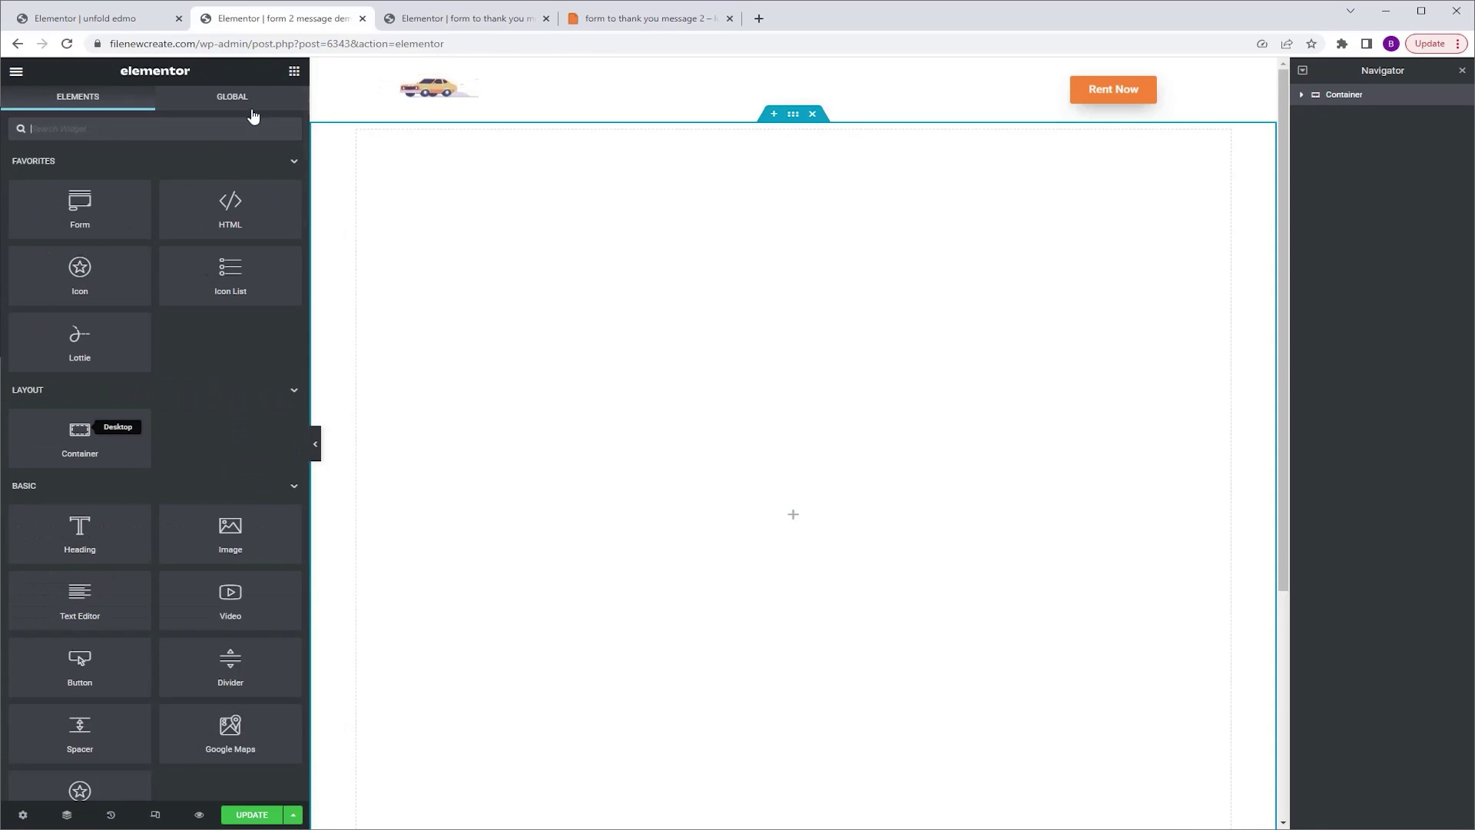
Nest a Full Width container at 30% width and place an empty HTML widget inside
left_click_drag(75, 434, 873, 492)
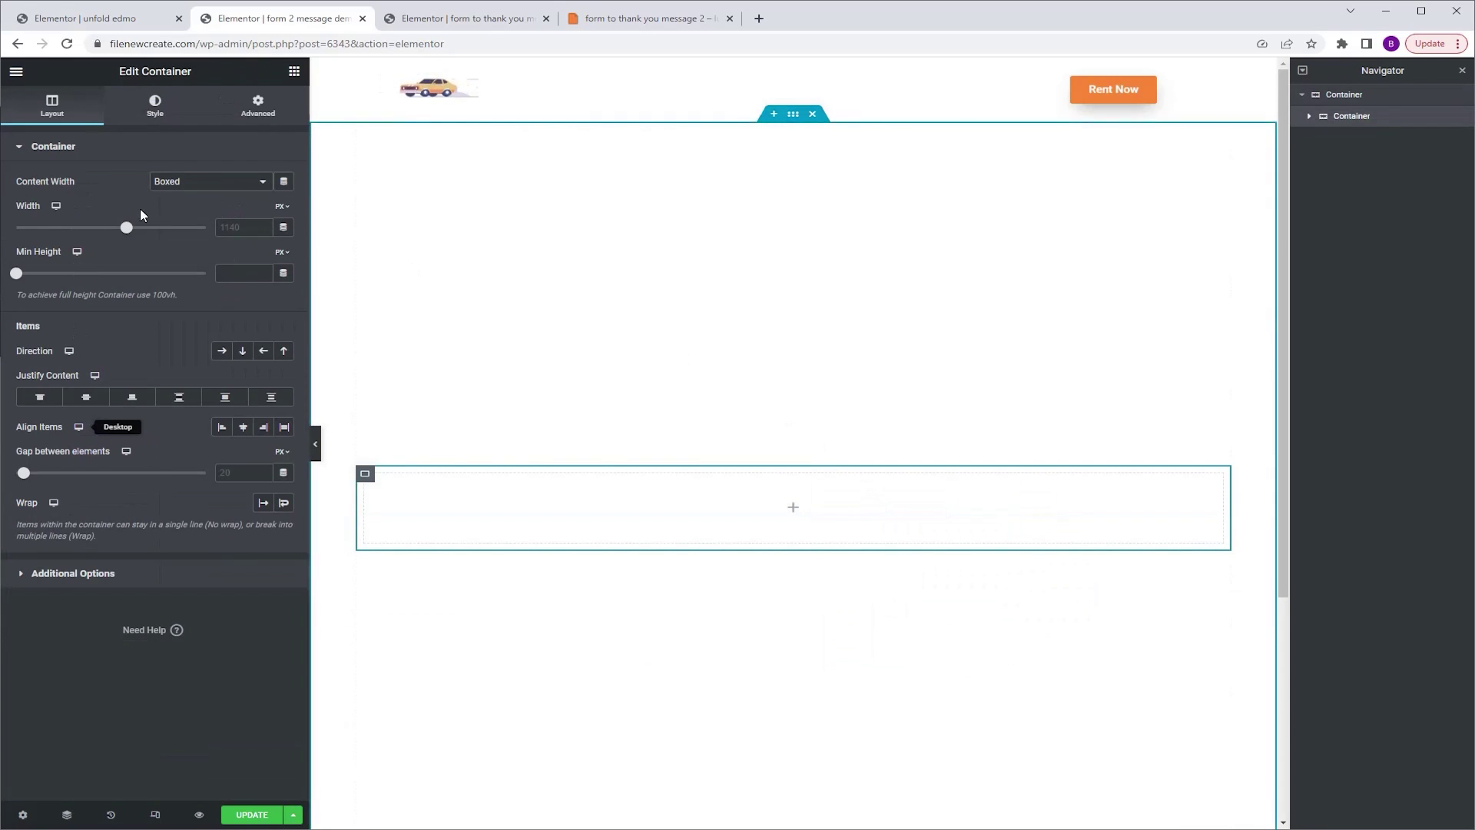
left_click(201, 184)
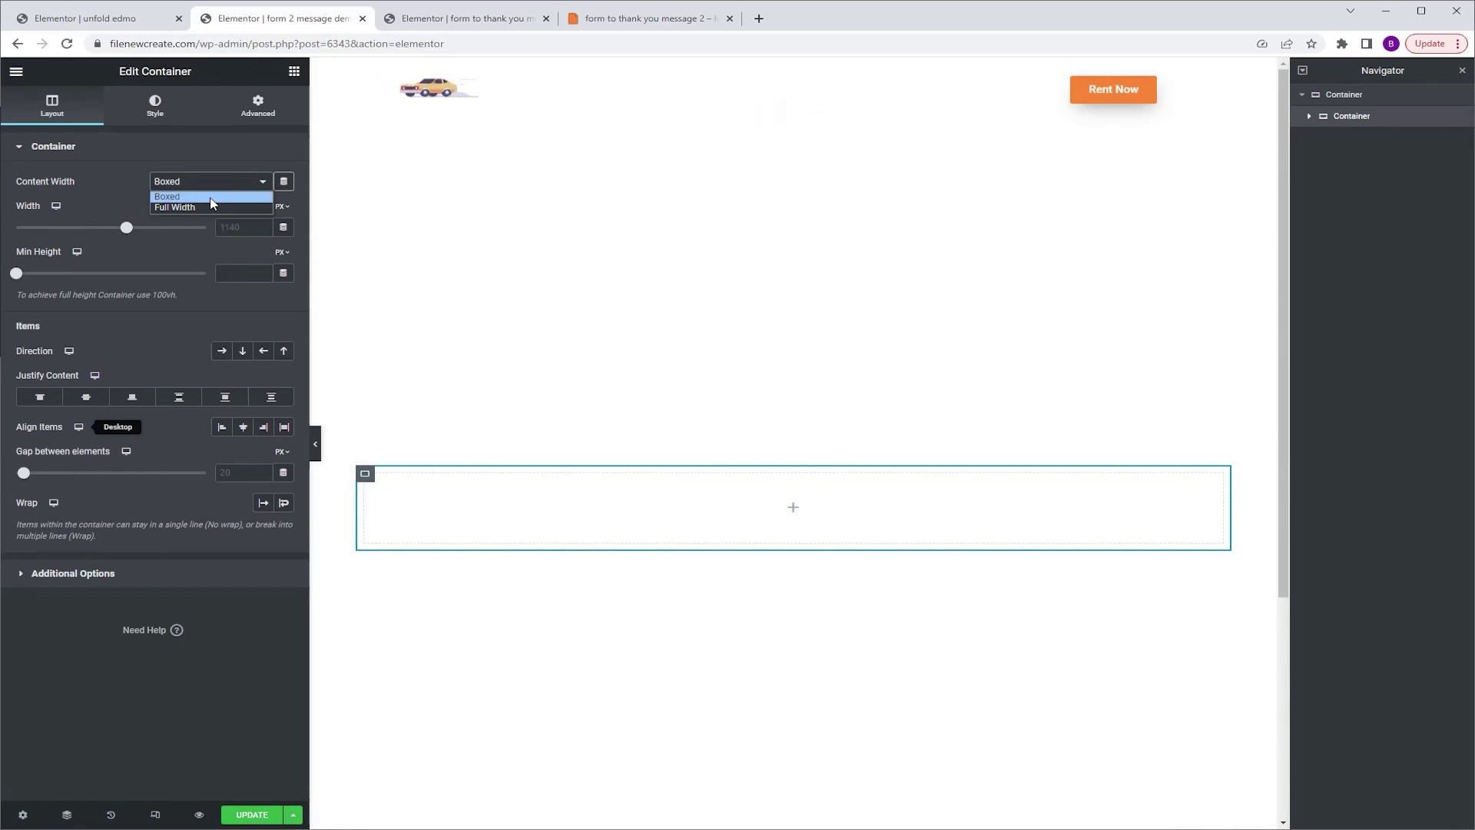
left_click(196, 205)
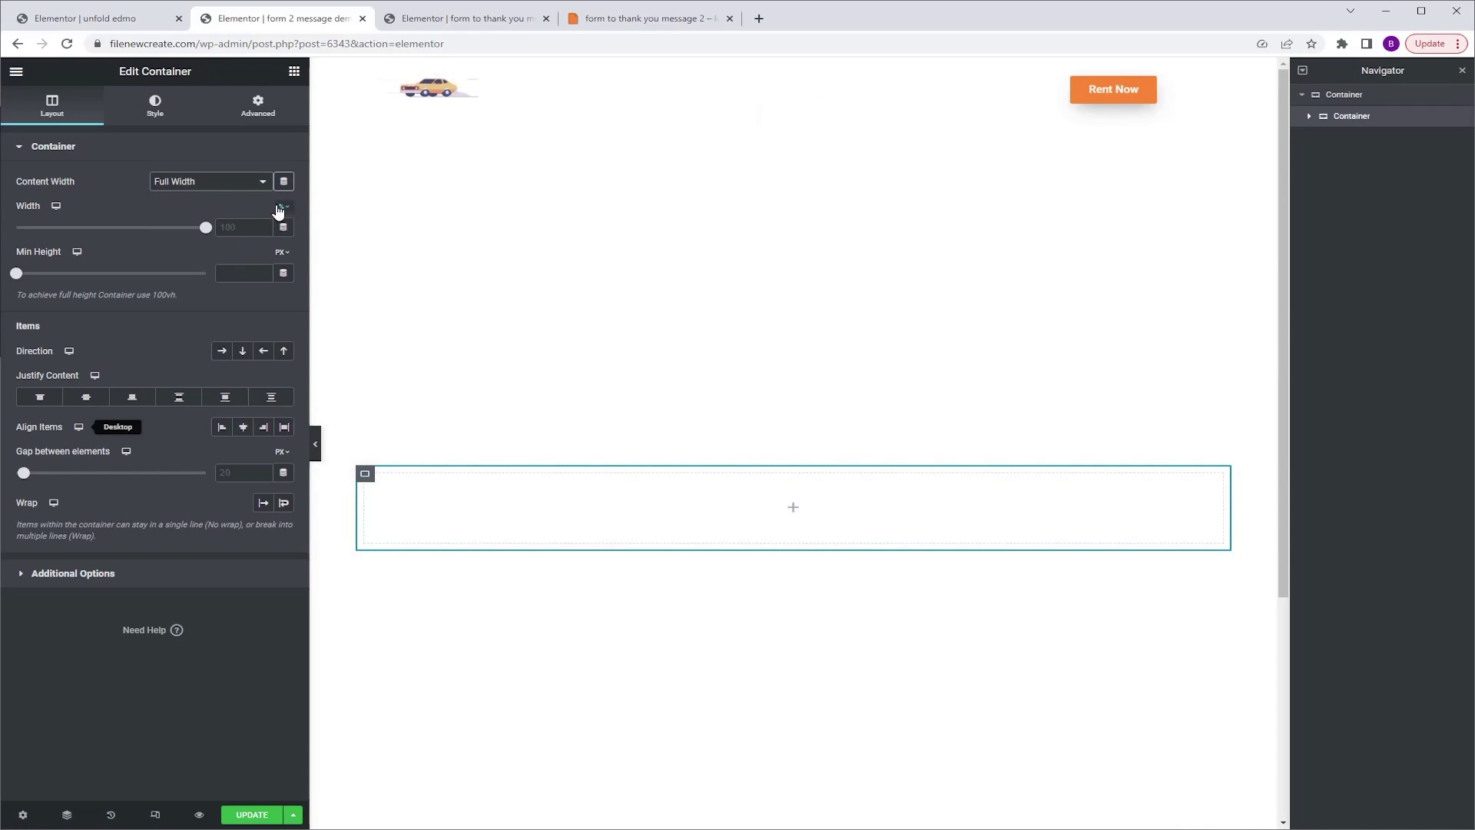
left_click(243, 225)
type("30")
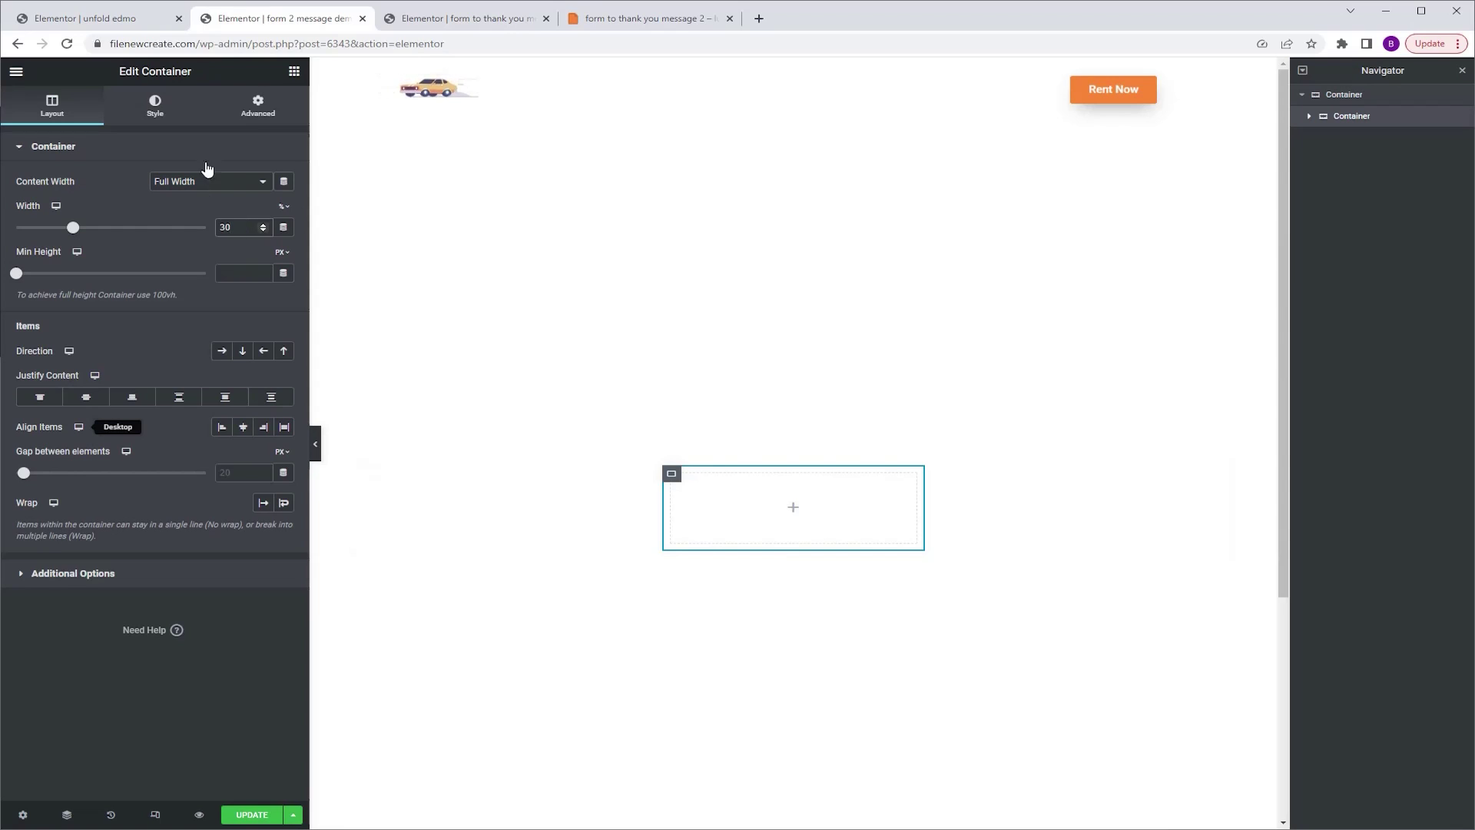
left_click(294, 70)
left_click_drag(204, 208, 779, 497)
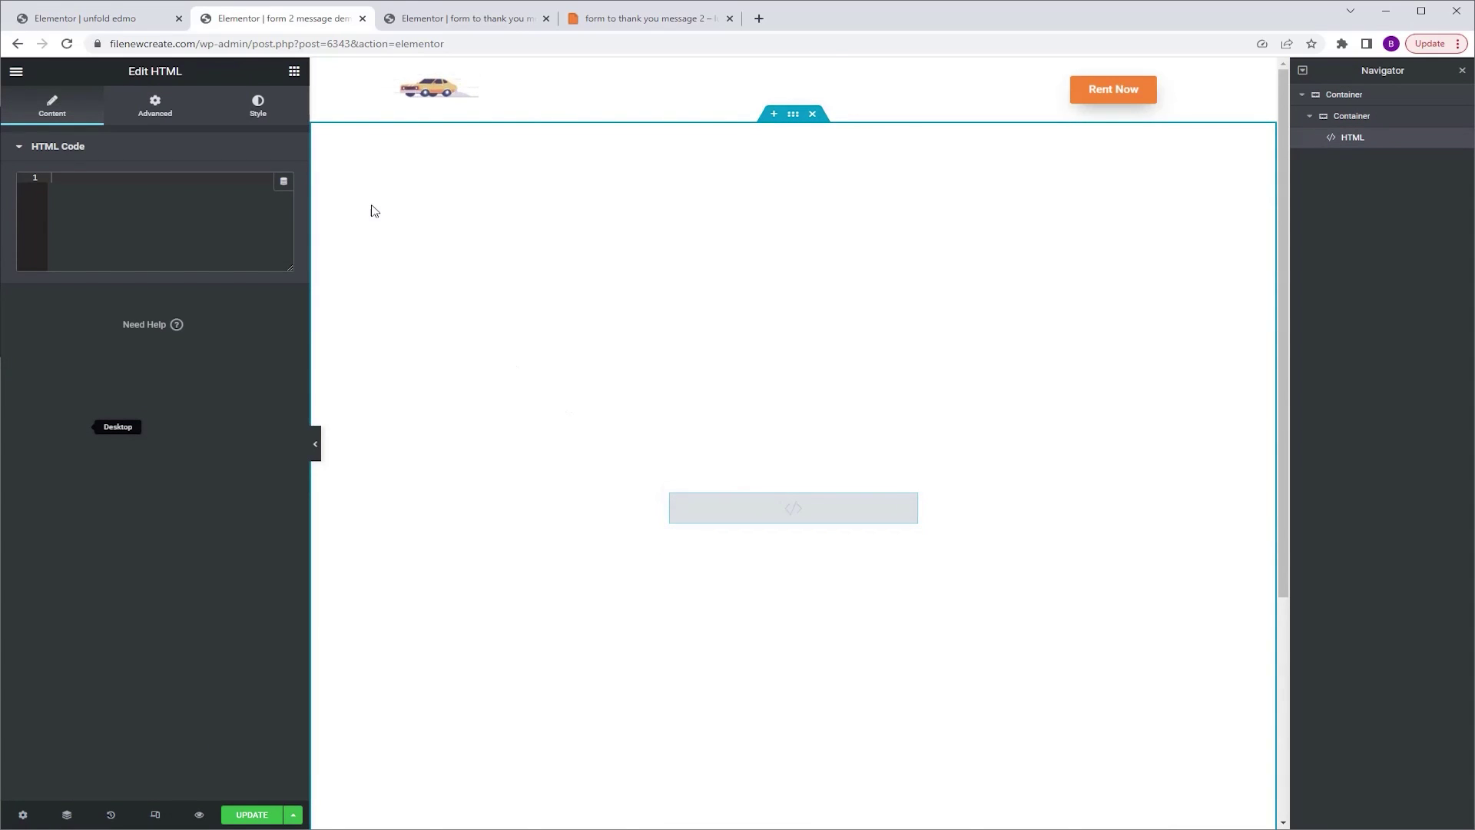
Add a container above the HTML widget and rename it 'contactcon' in Navigator
left_click(298, 74)
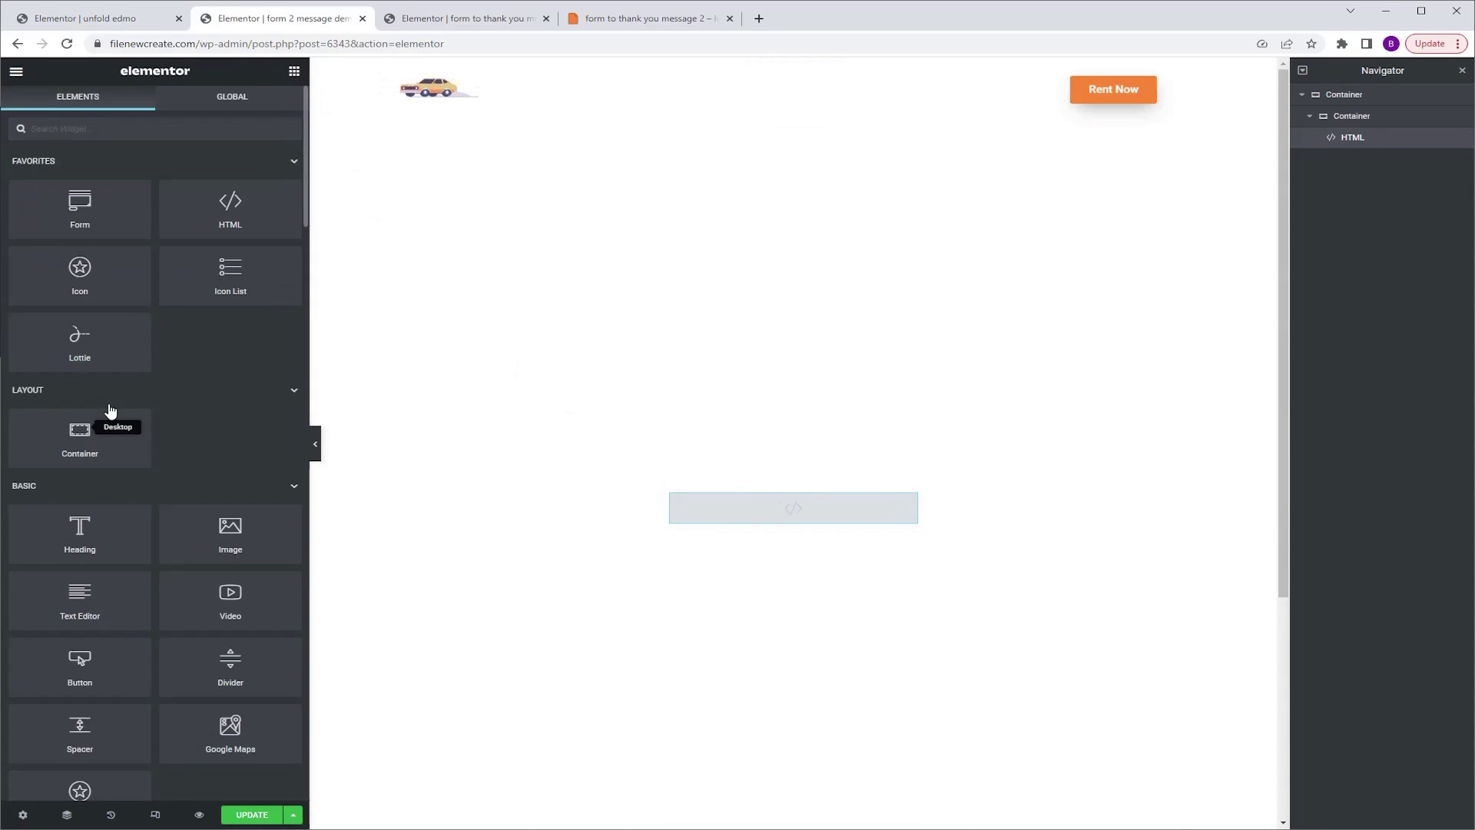
left_click_drag(80, 432, 786, 500)
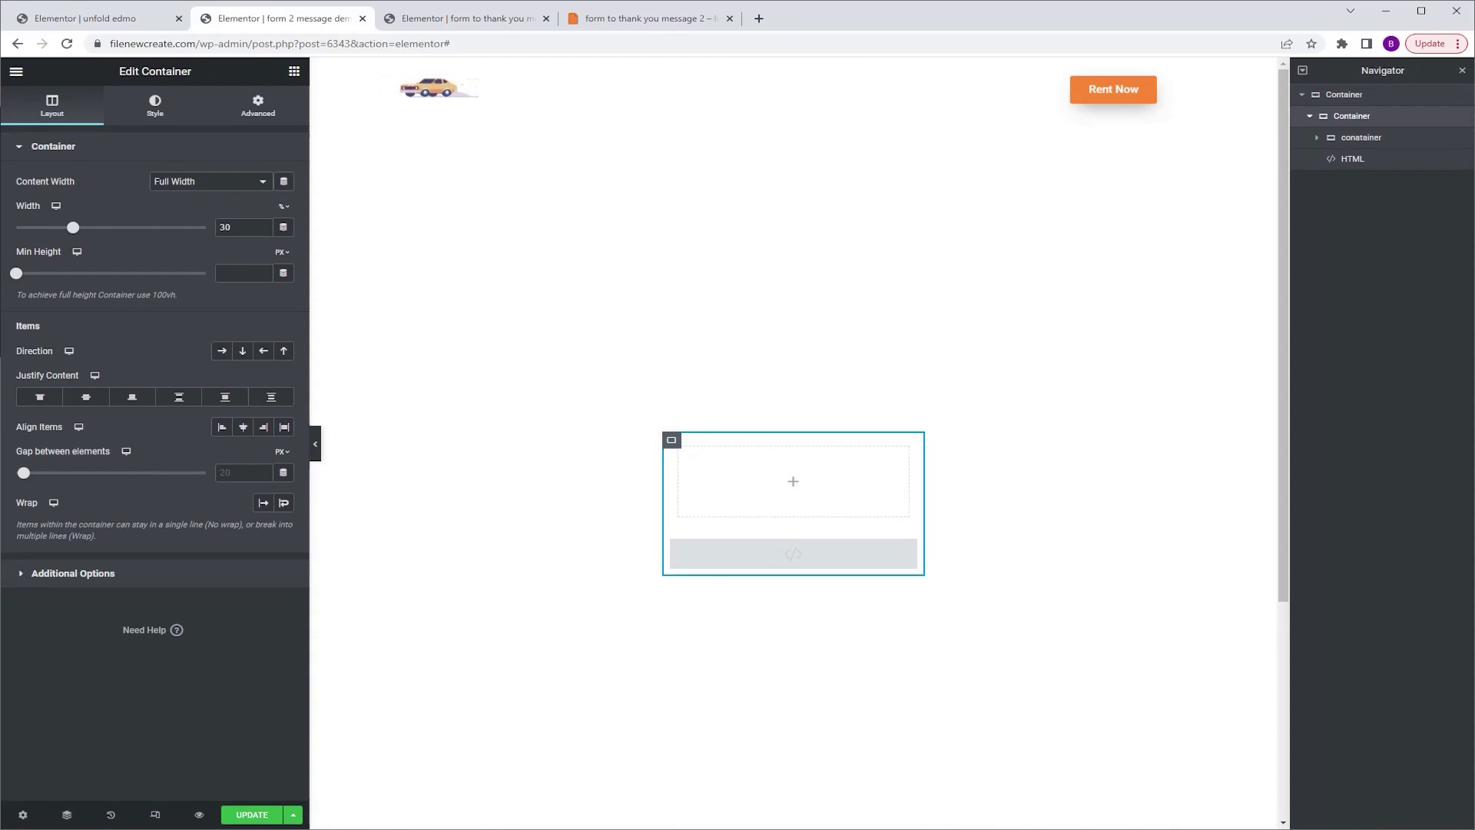
double_click(1352, 140)
type("contactcon")
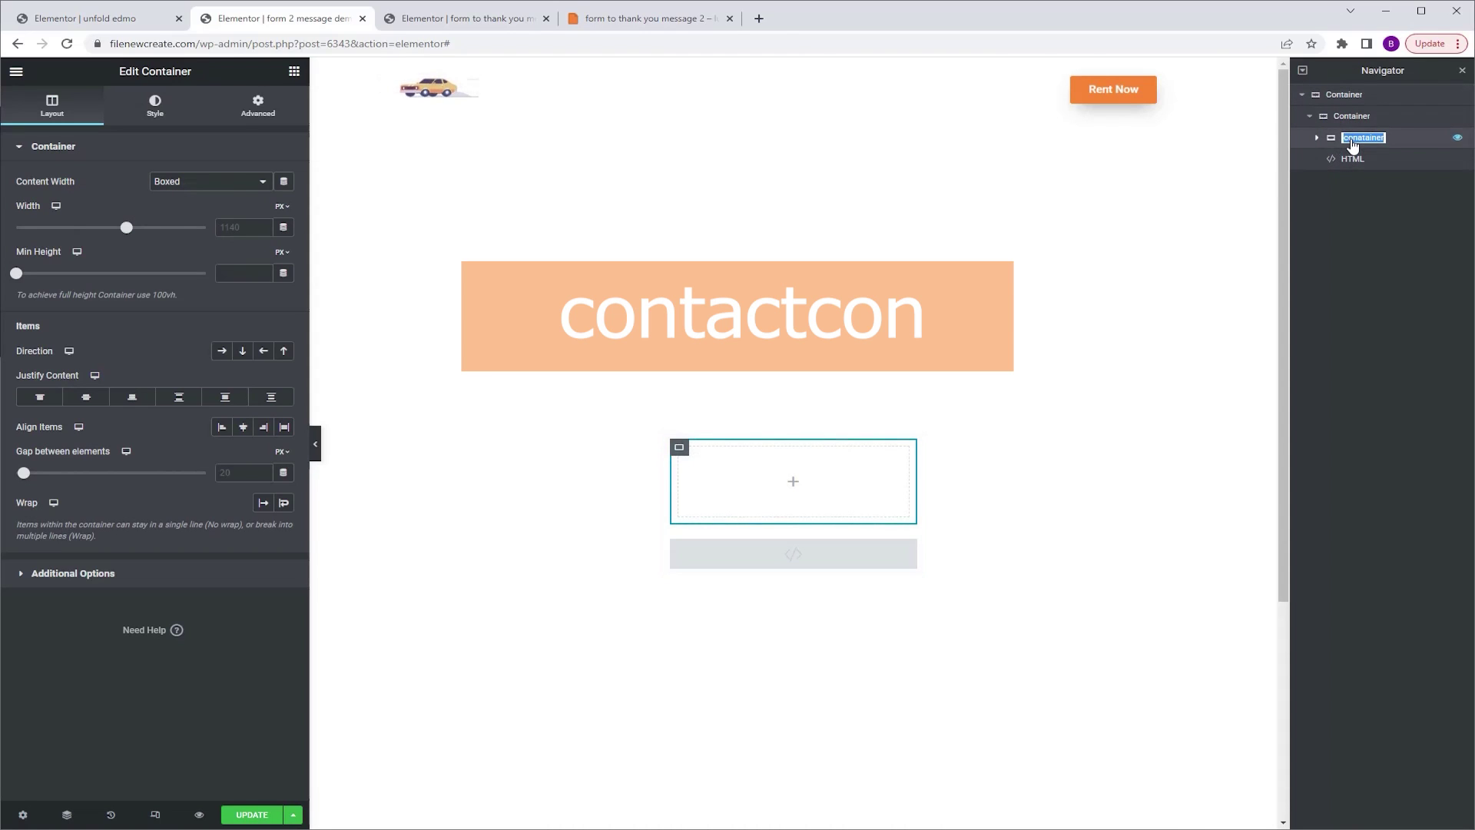
key("Return")
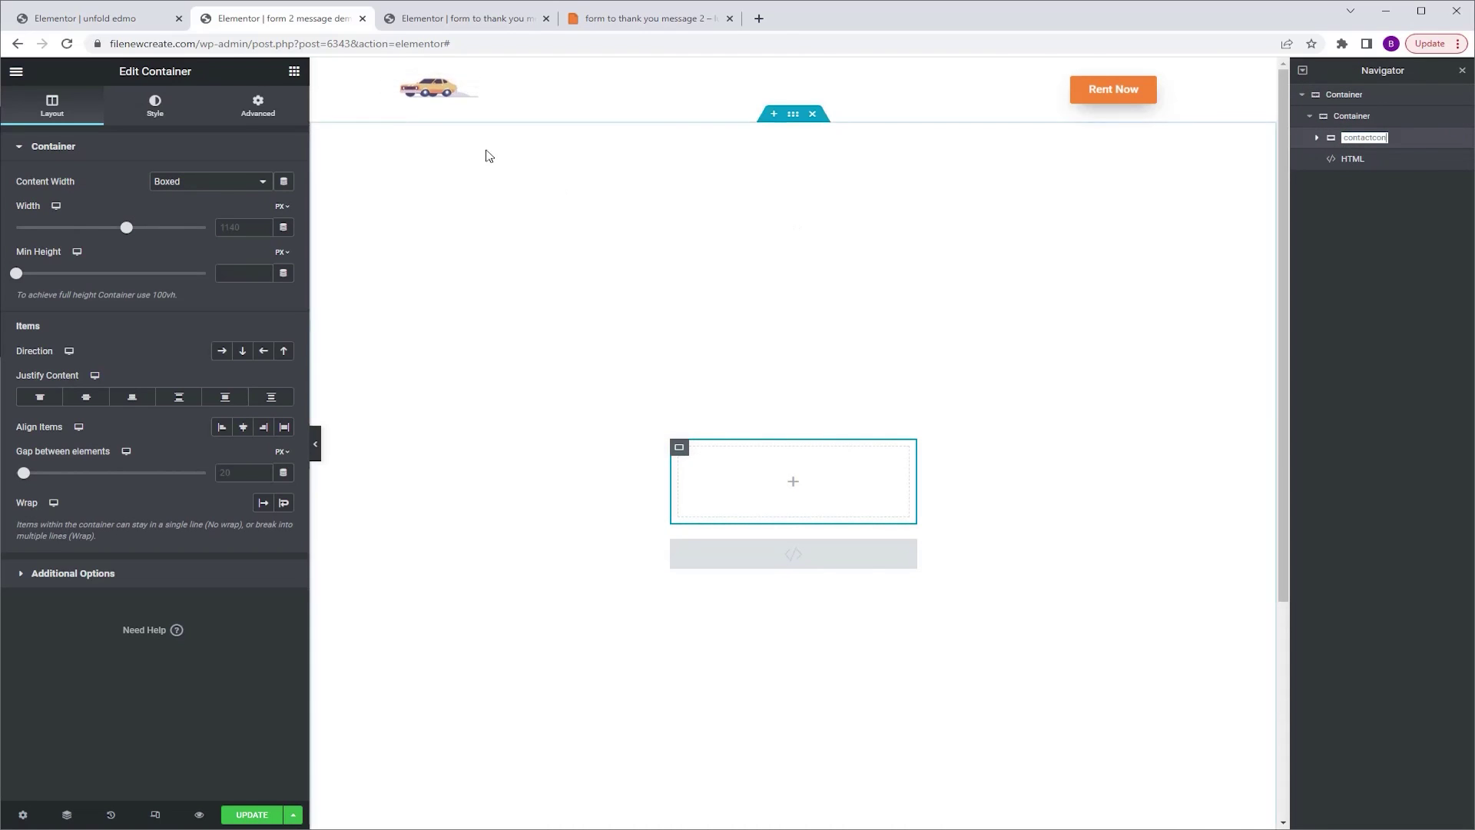
Give the container CSS class 'contactcon' and a 10 px border radius
left_click(260, 105)
left_click(189, 528)
type("contactcon")
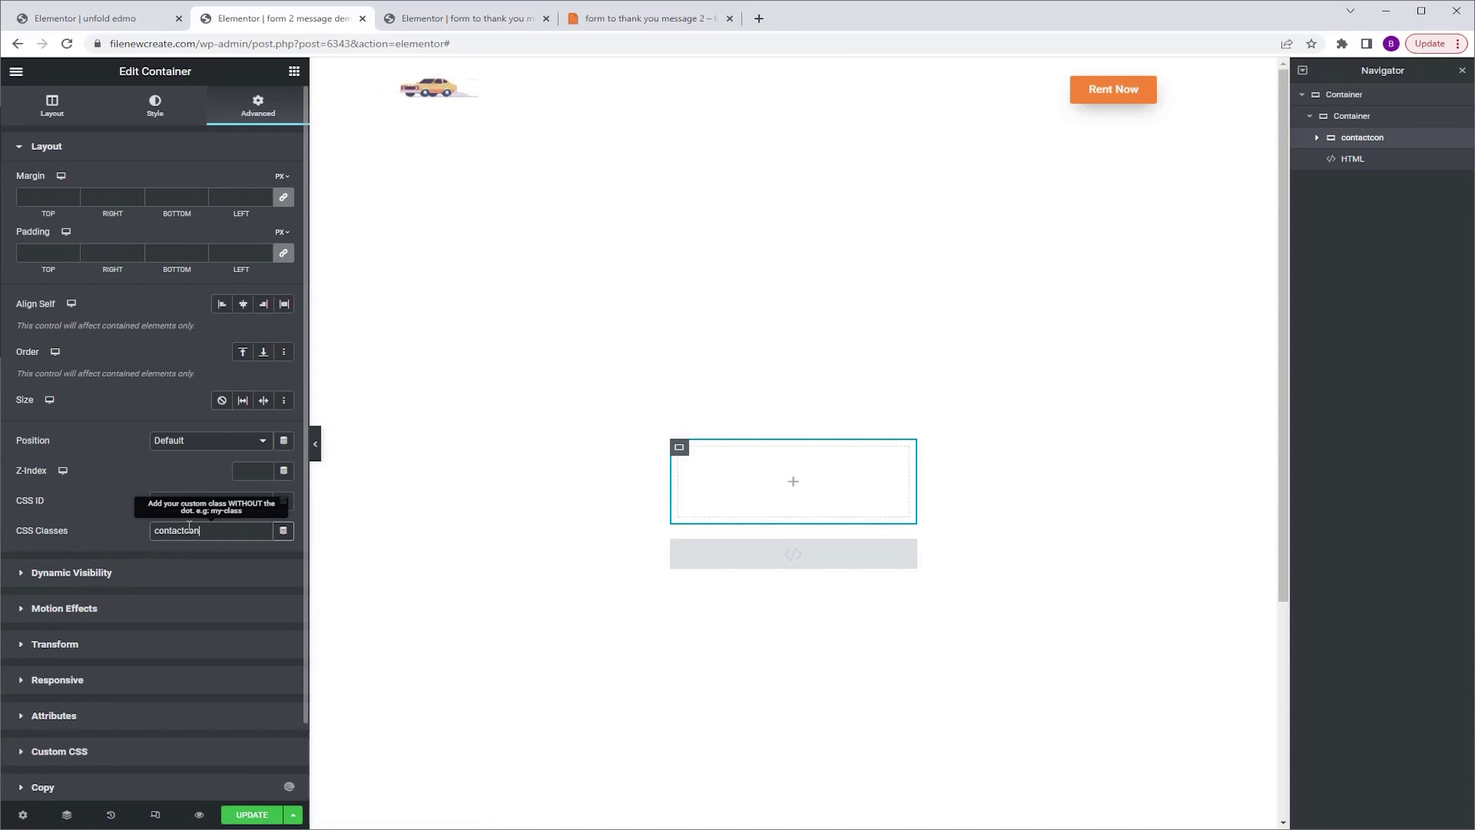
left_click(147, 102)
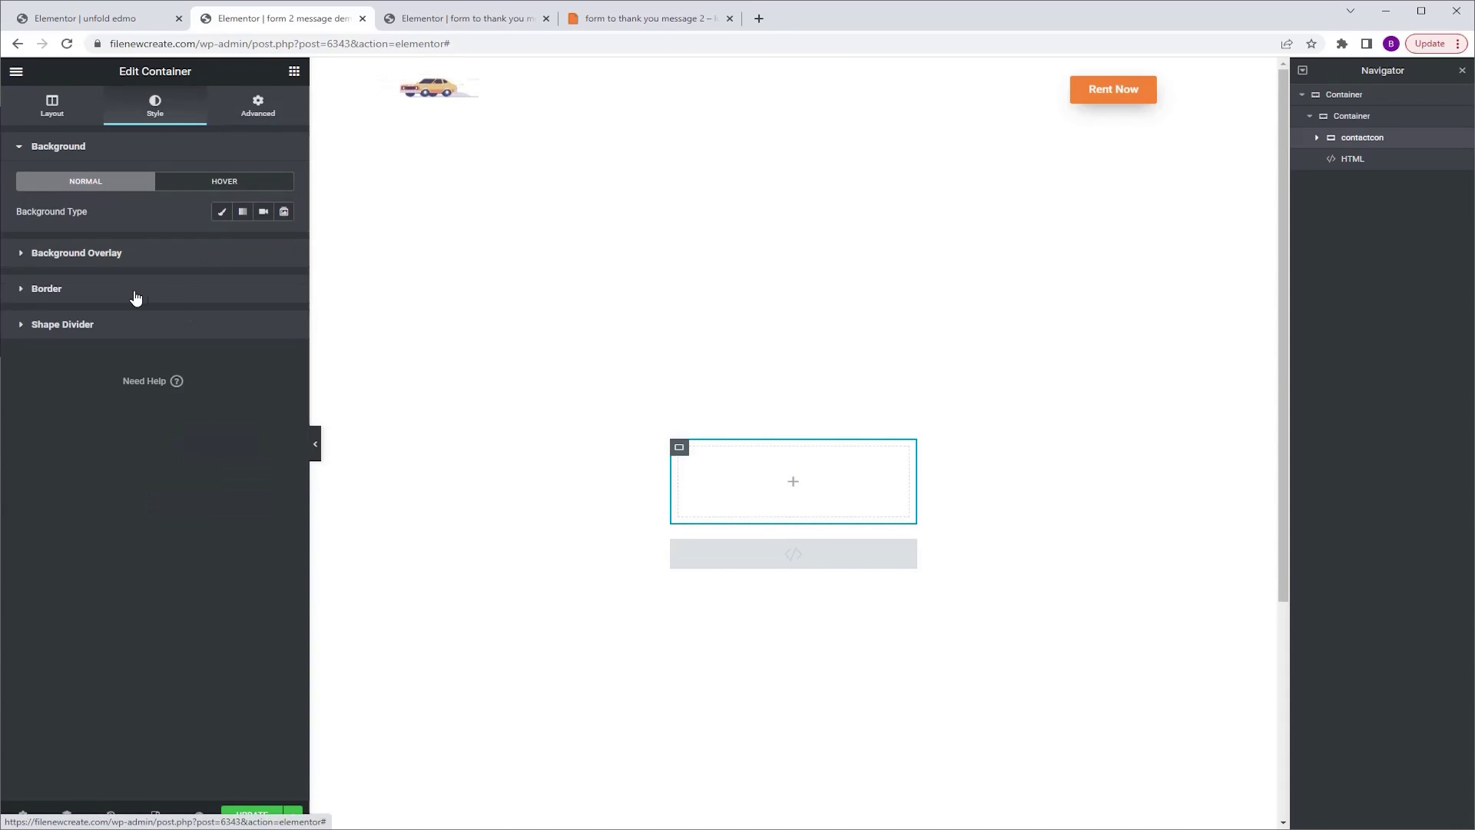
left_click(46, 218)
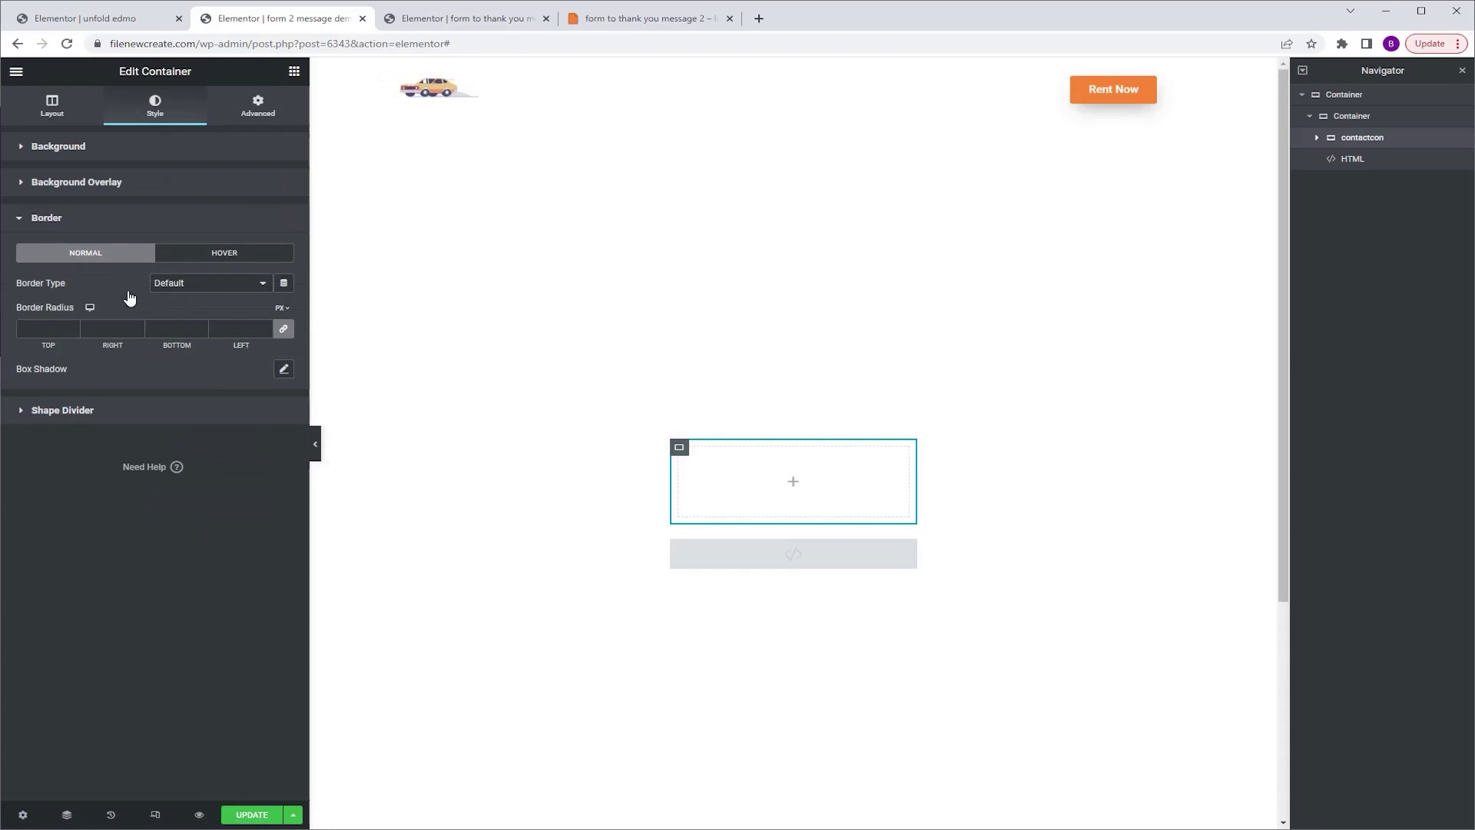
left_click(284, 370)
left_click(237, 330)
type("10")
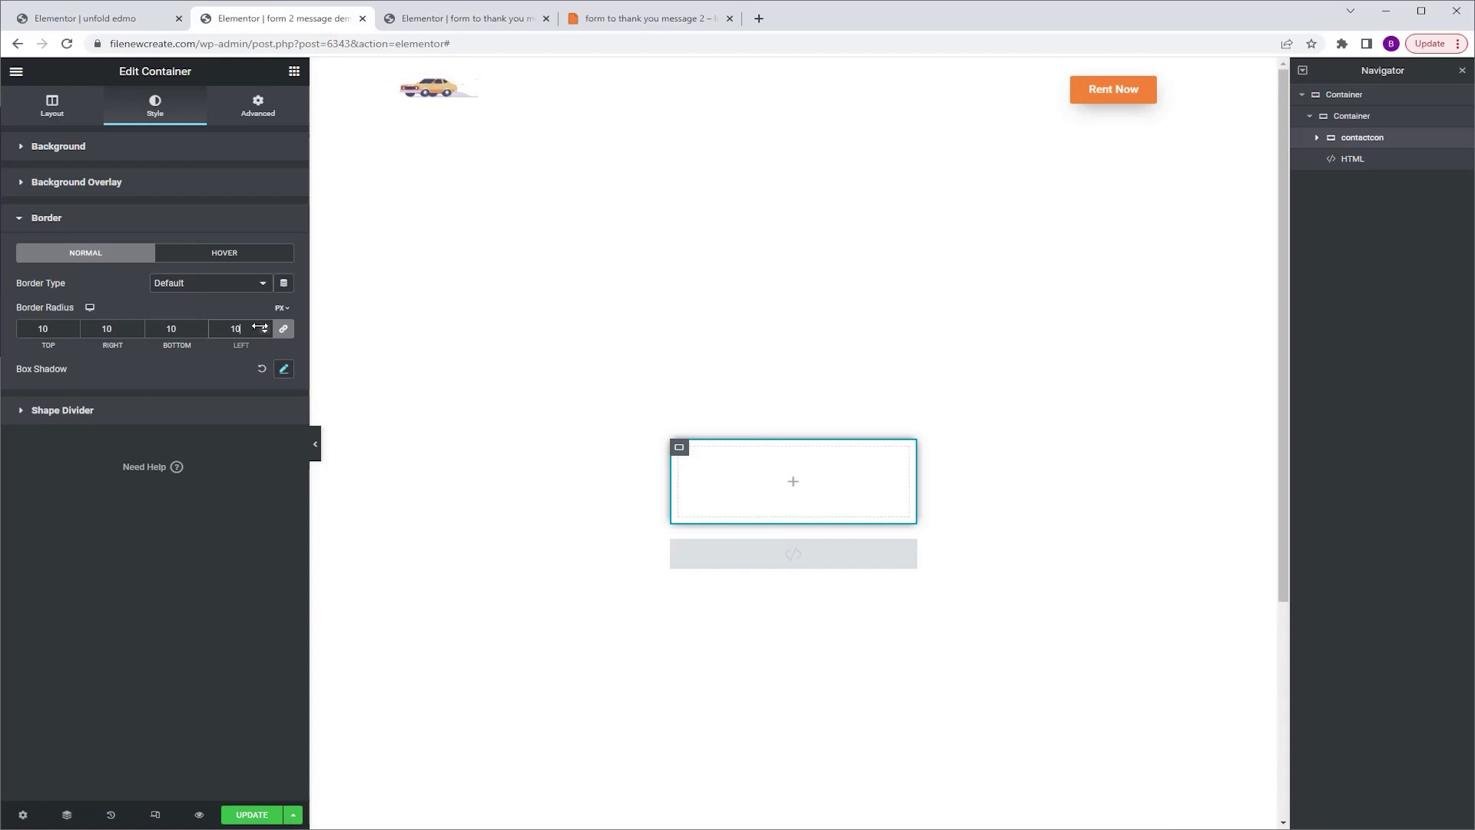
left_click(294, 71)
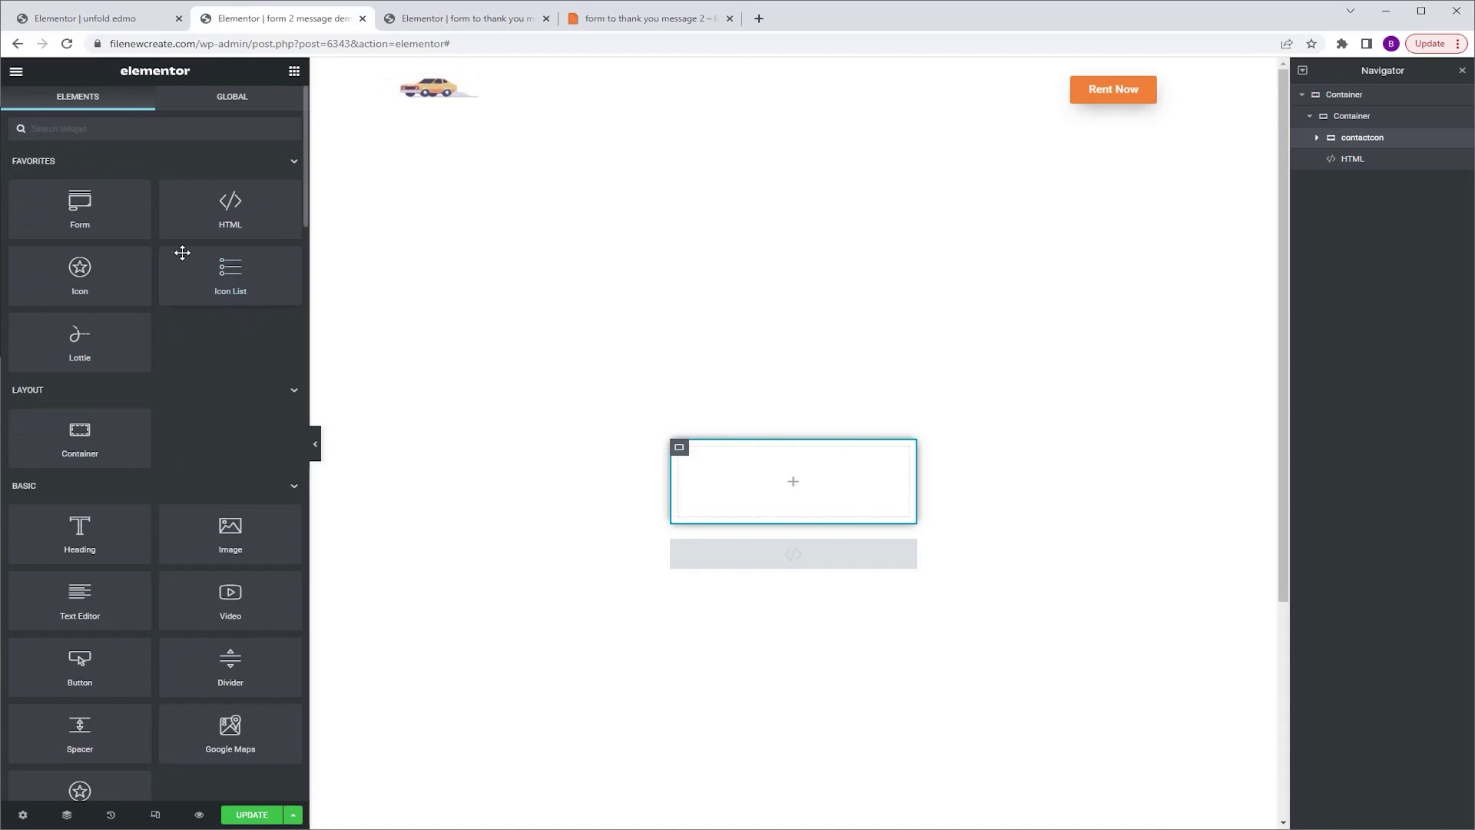
Add a Form widget inside contactcon and set its Name field ID to 'yourname'
left_click_drag(86, 208, 816, 496)
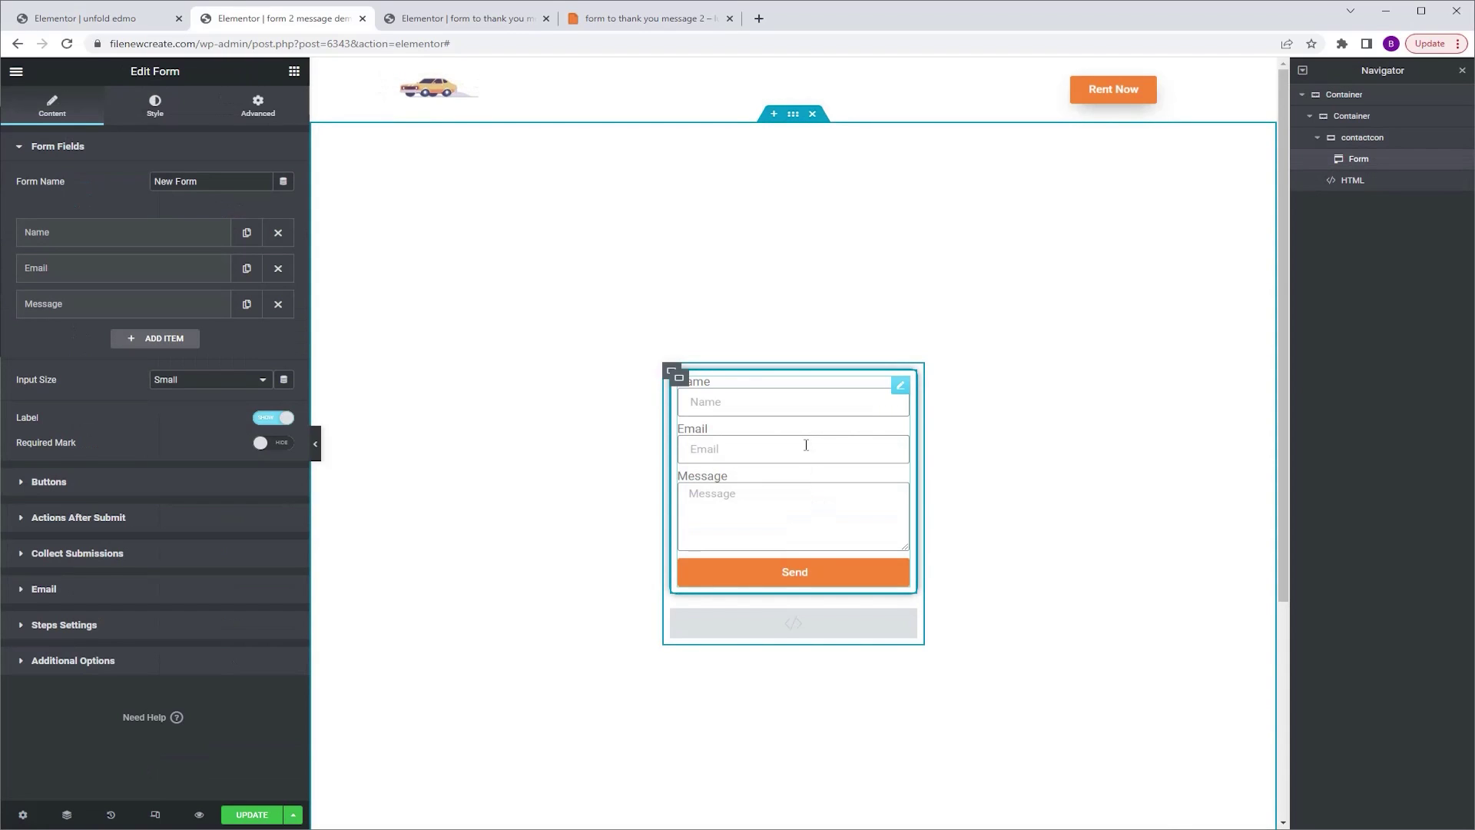
left_click(188, 238)
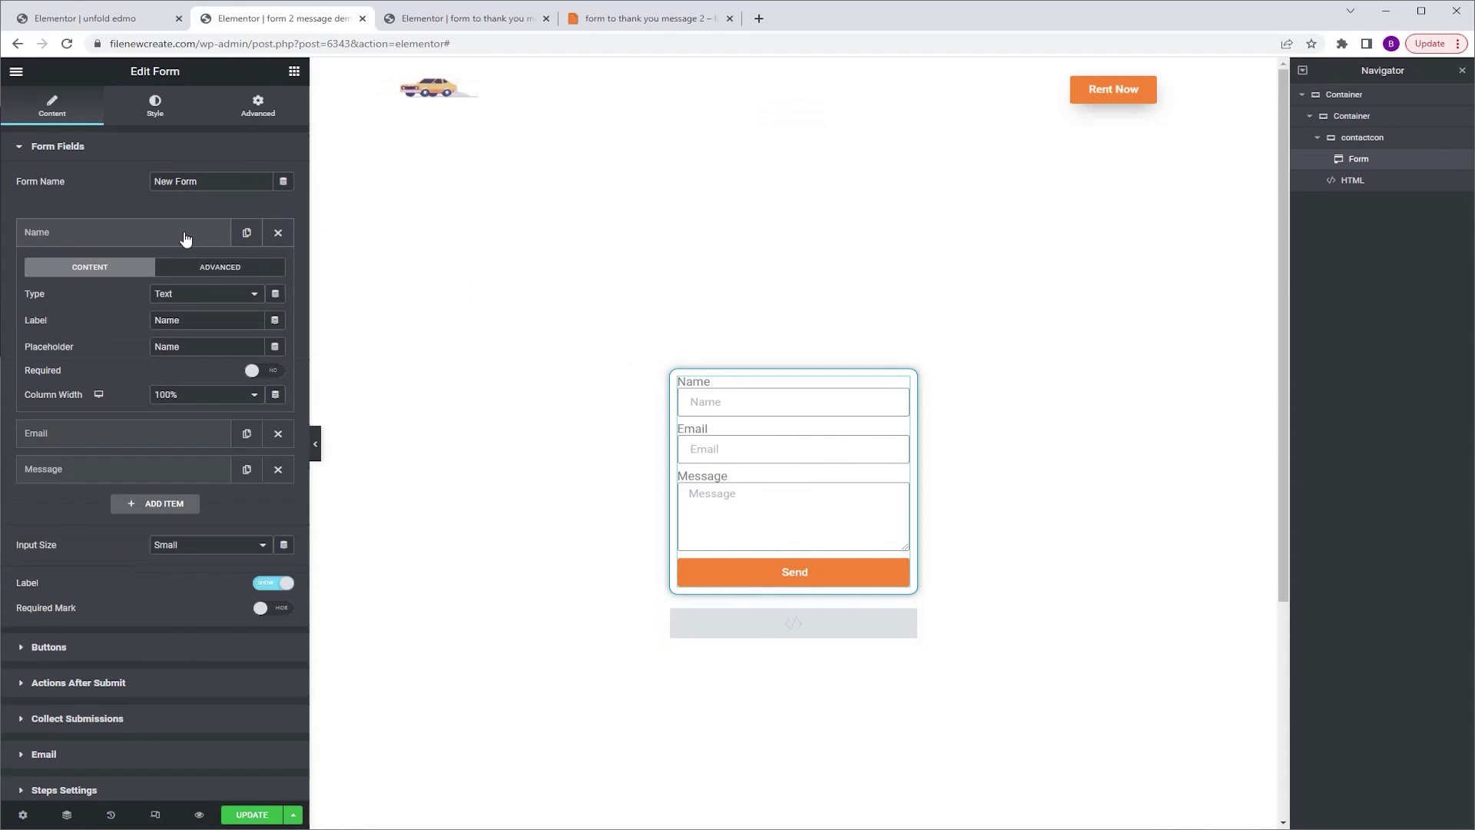
left_click(204, 268)
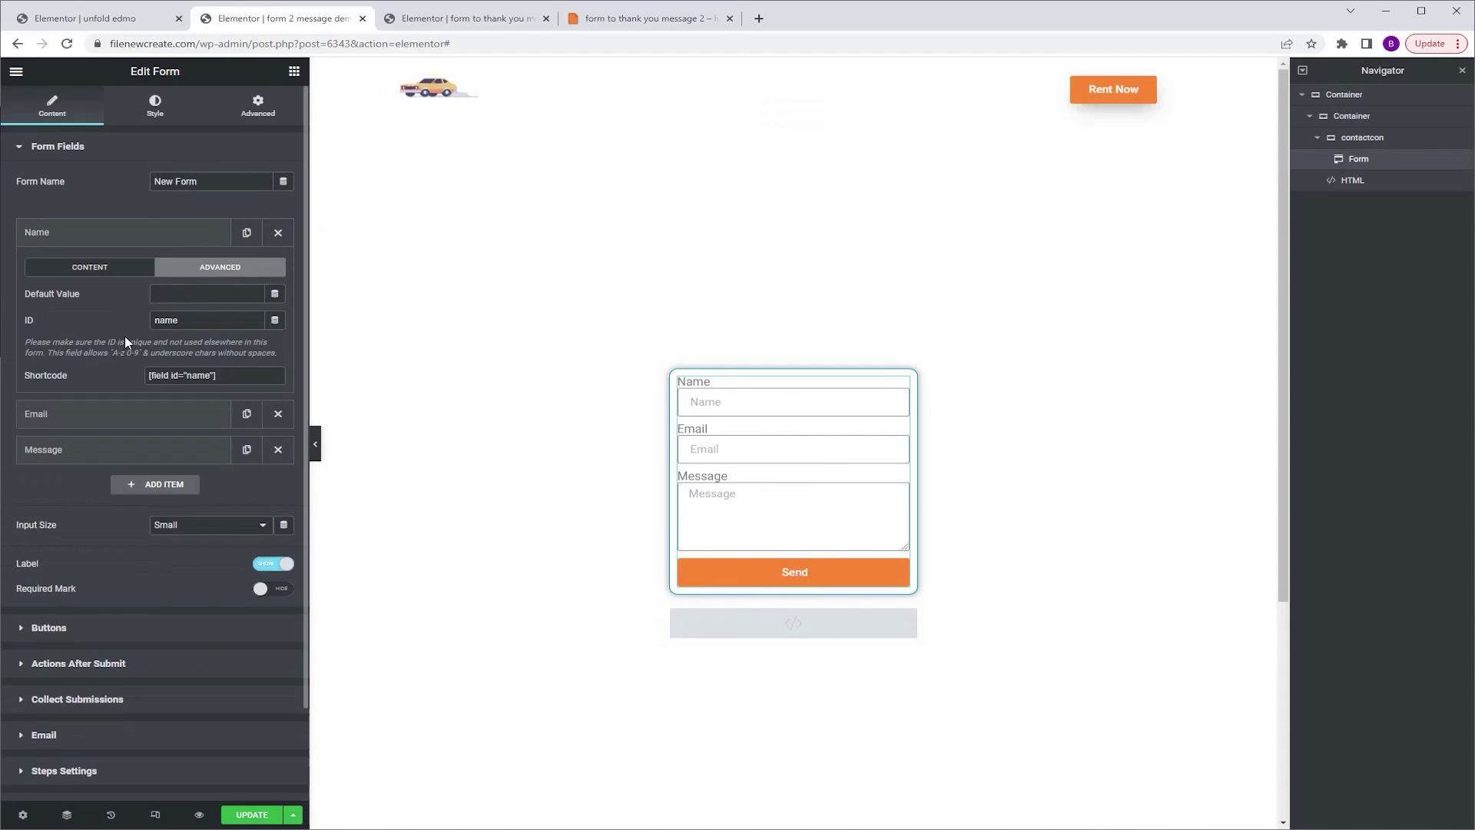
left_click_drag(187, 326, 60, 327)
type("yourname")
Enter 'formx' as the form's CSS class and save the page
left_click(258, 108)
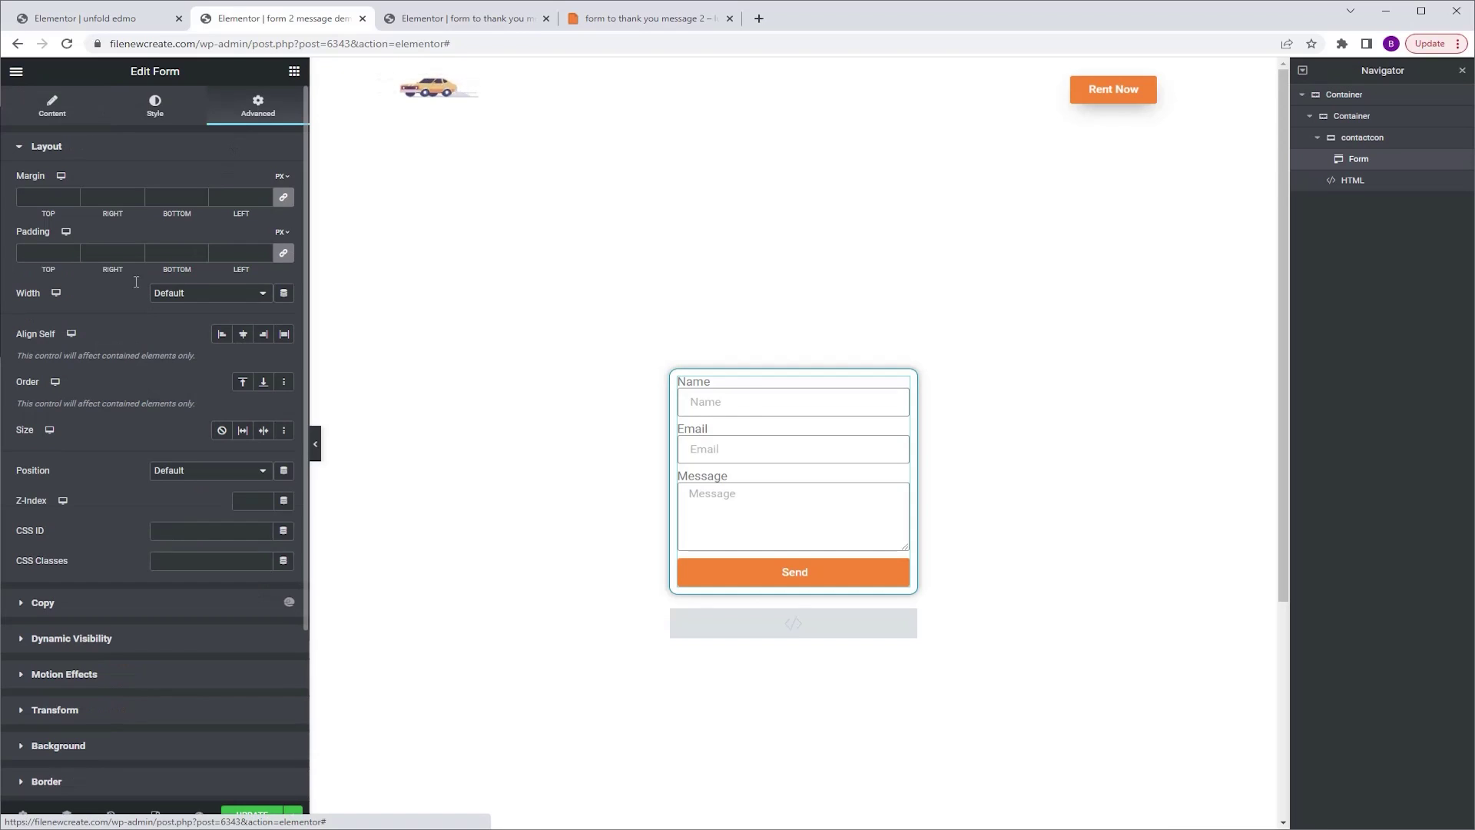
left_click(182, 561)
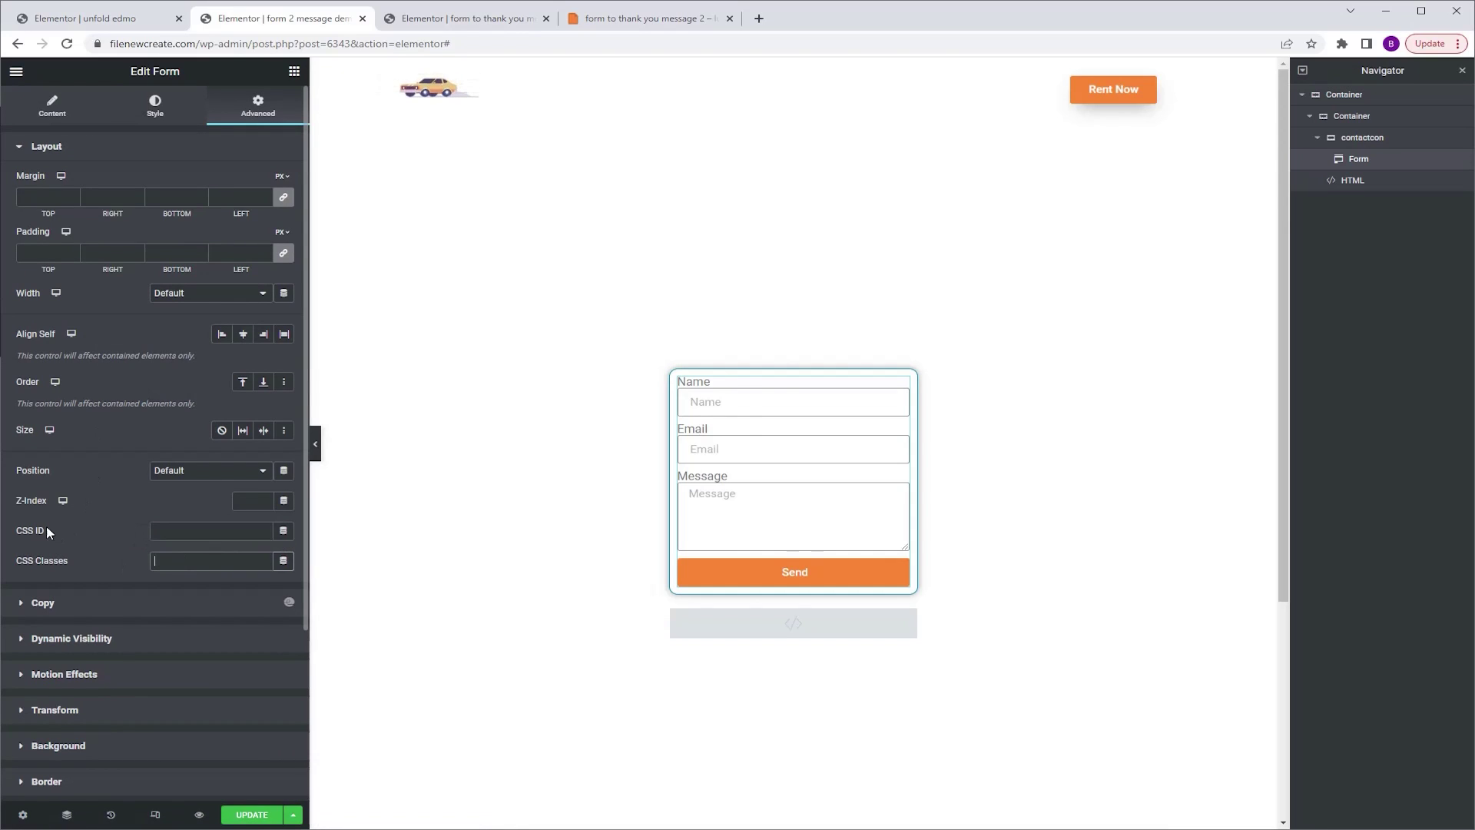
type("formx")
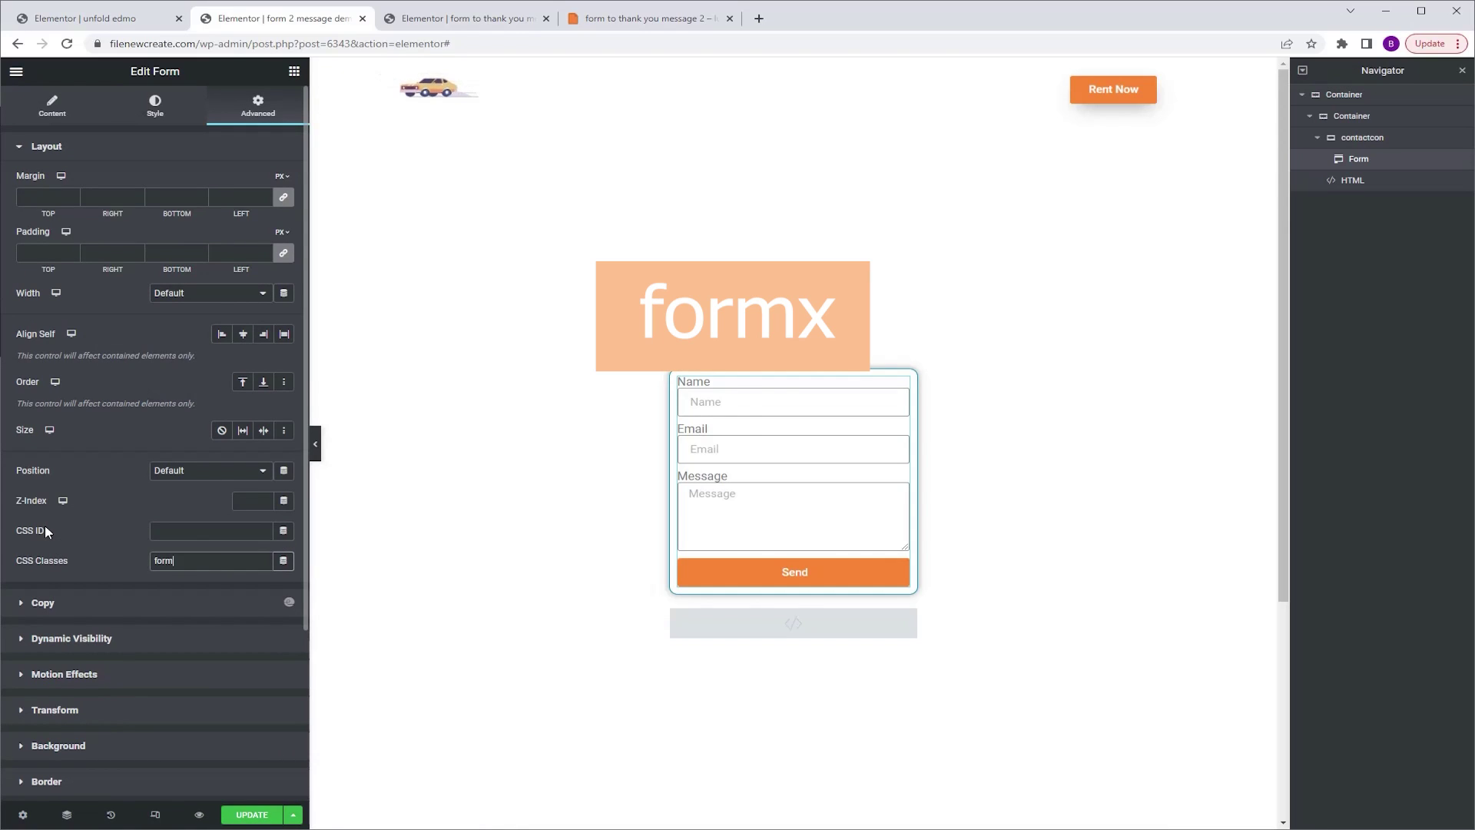
key("ctrl+s")
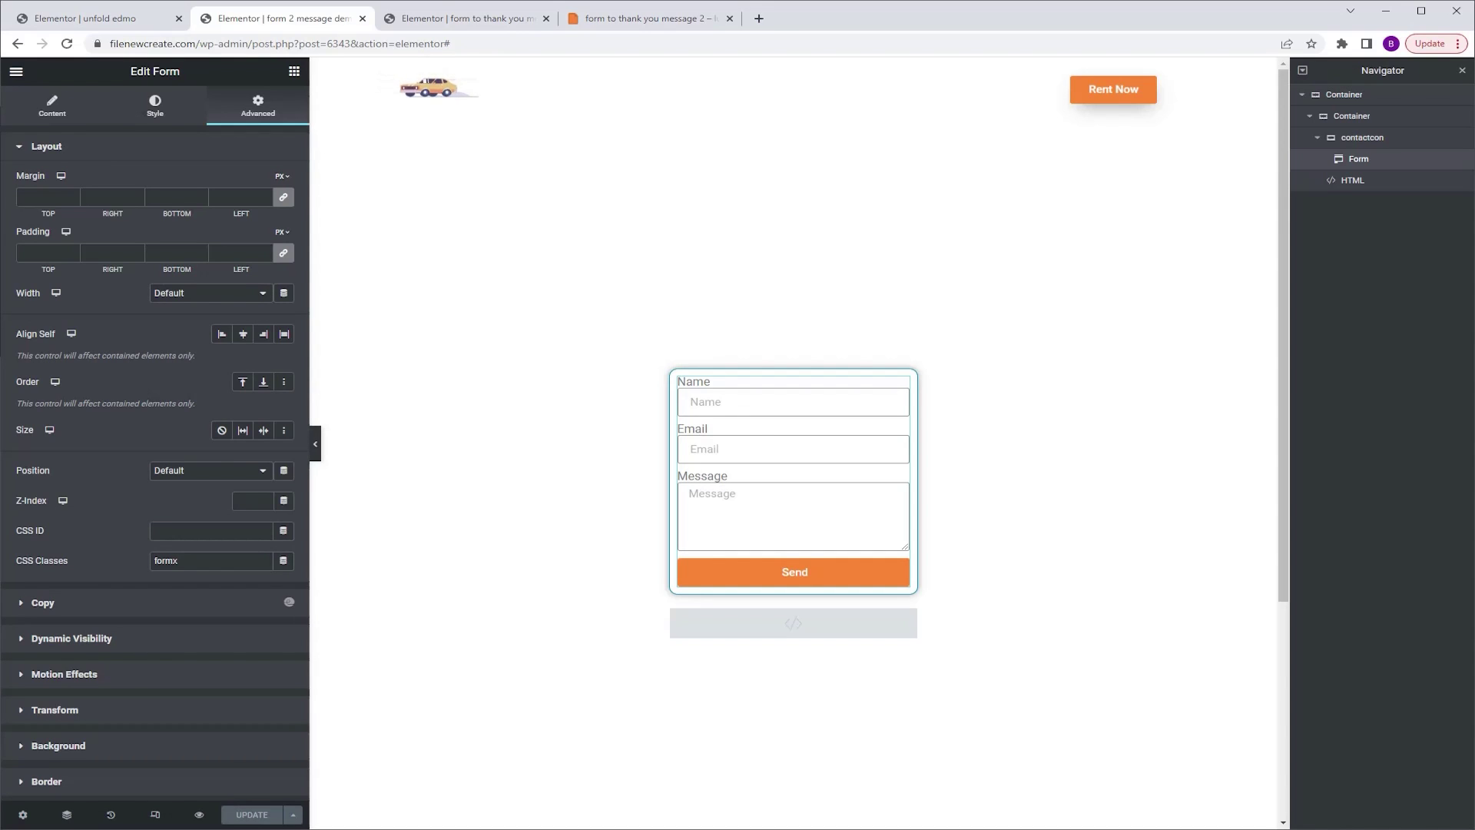
left_click(294, 70)
Add an empty container below the form, named 'thankscon' with CSS class 'thankscon'
left_click_drag(79, 434, 798, 578)
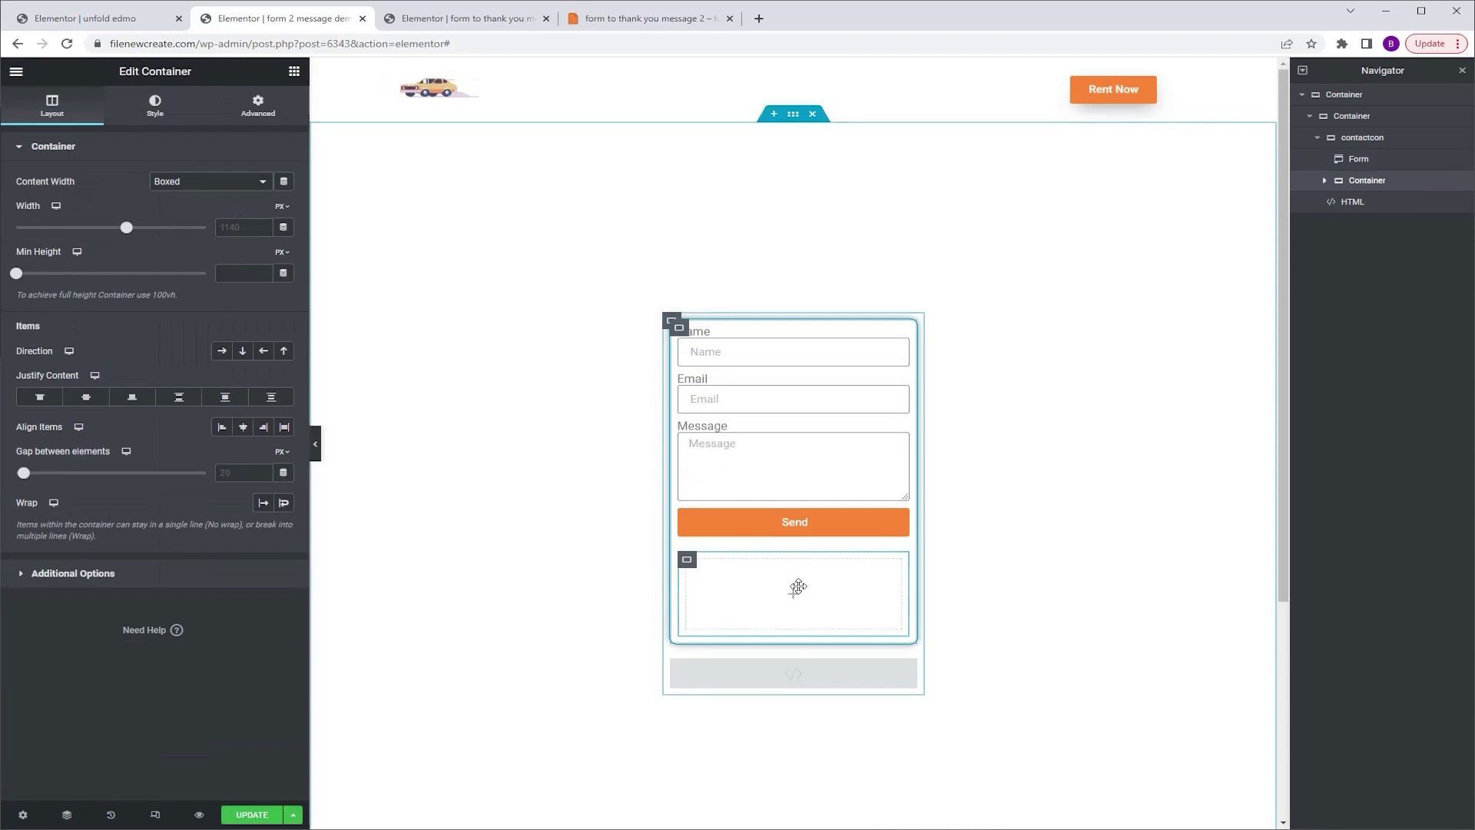
double_click(1362, 184)
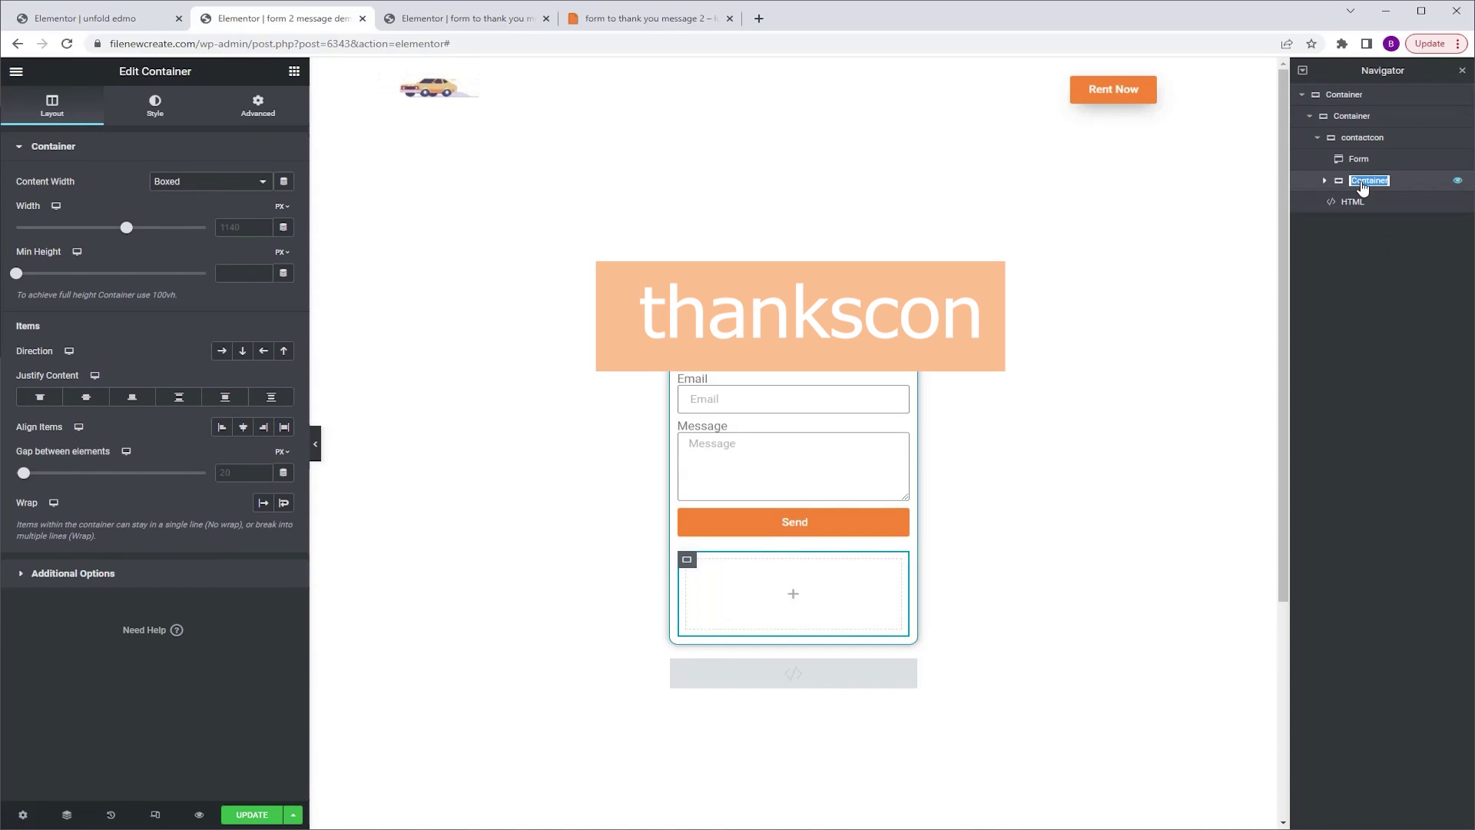
type("thankscon")
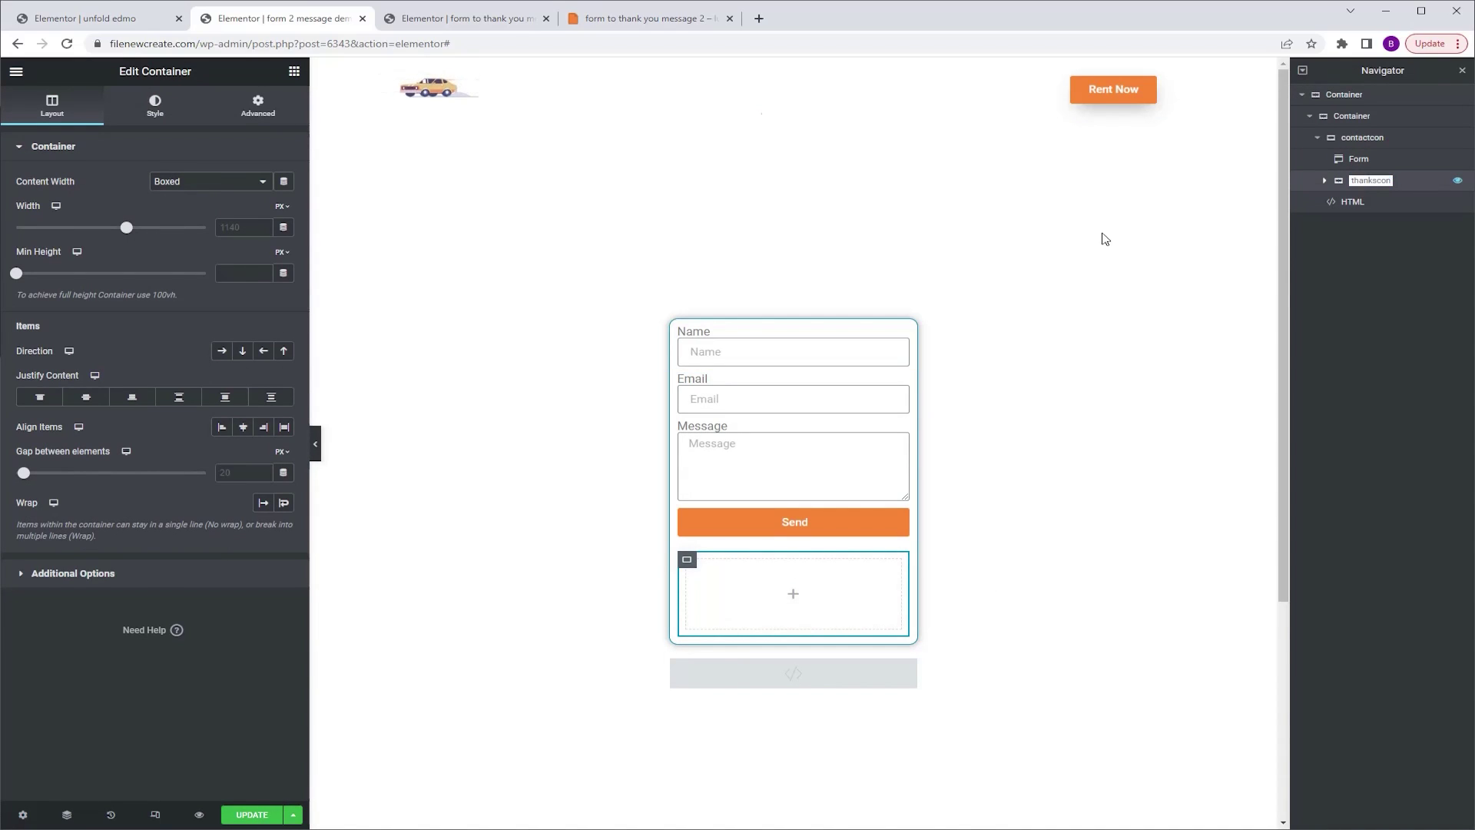
left_click(269, 123)
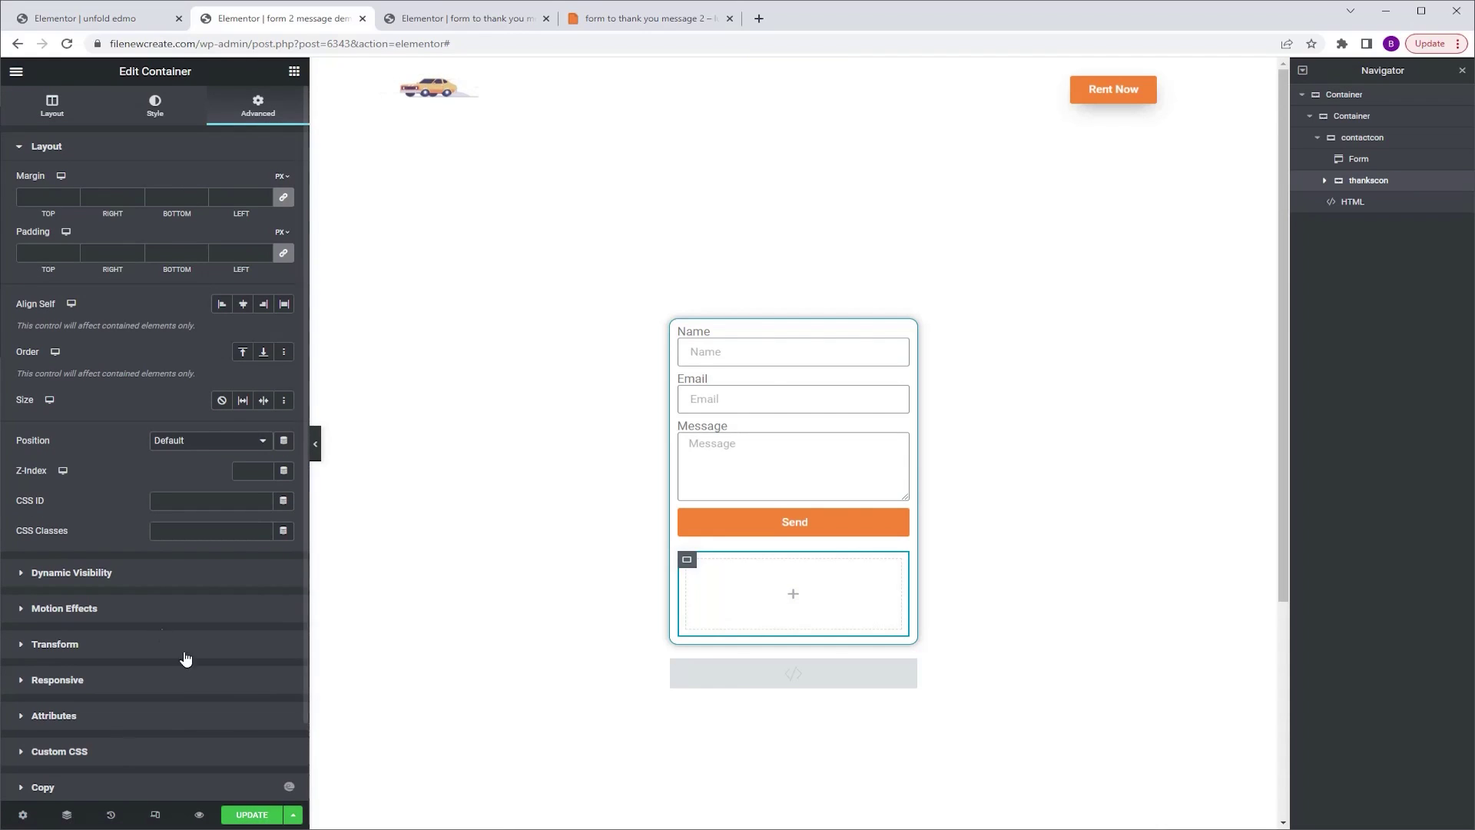
left_click(211, 532)
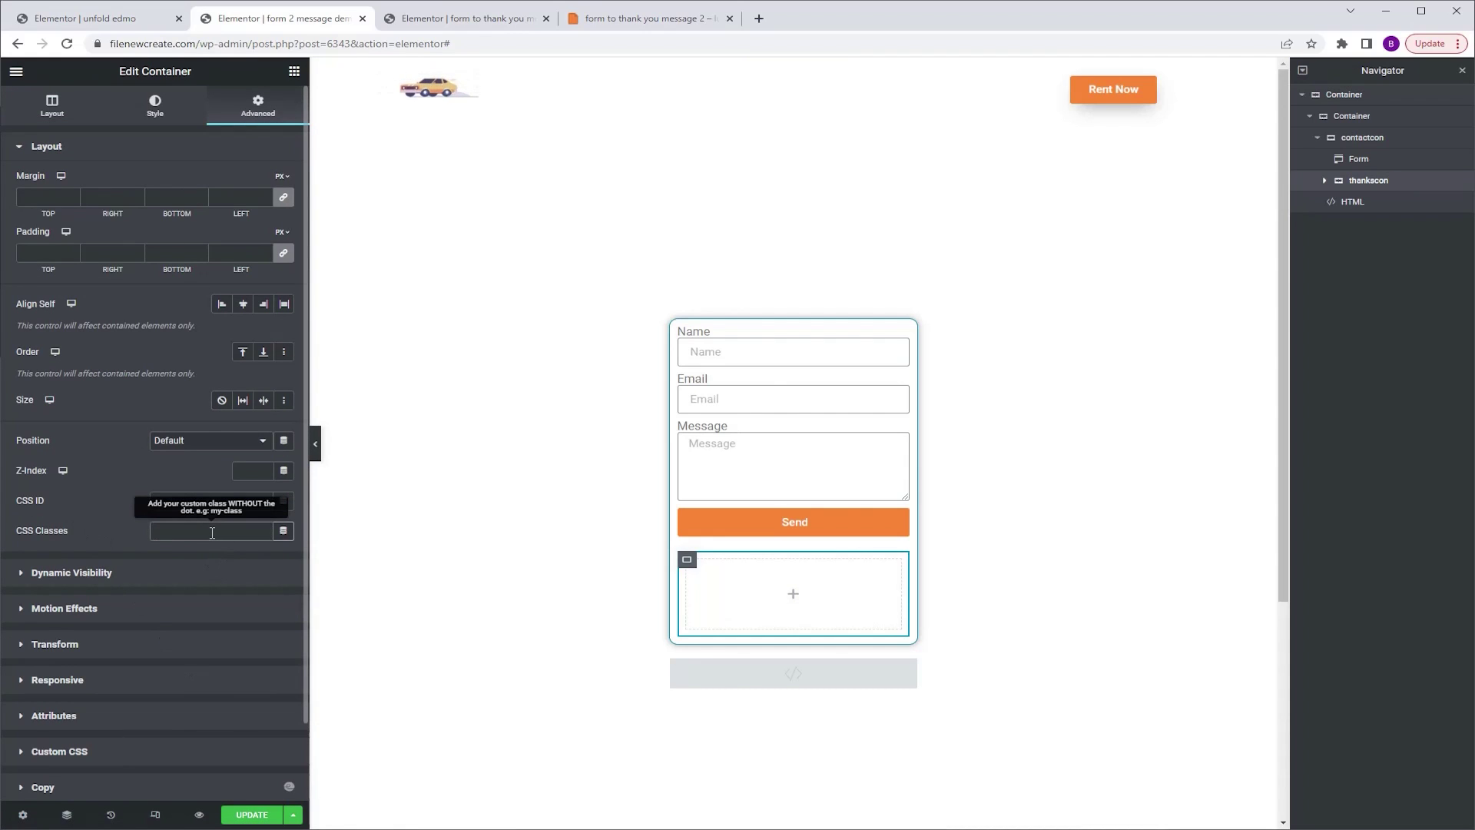
type("thankscon")
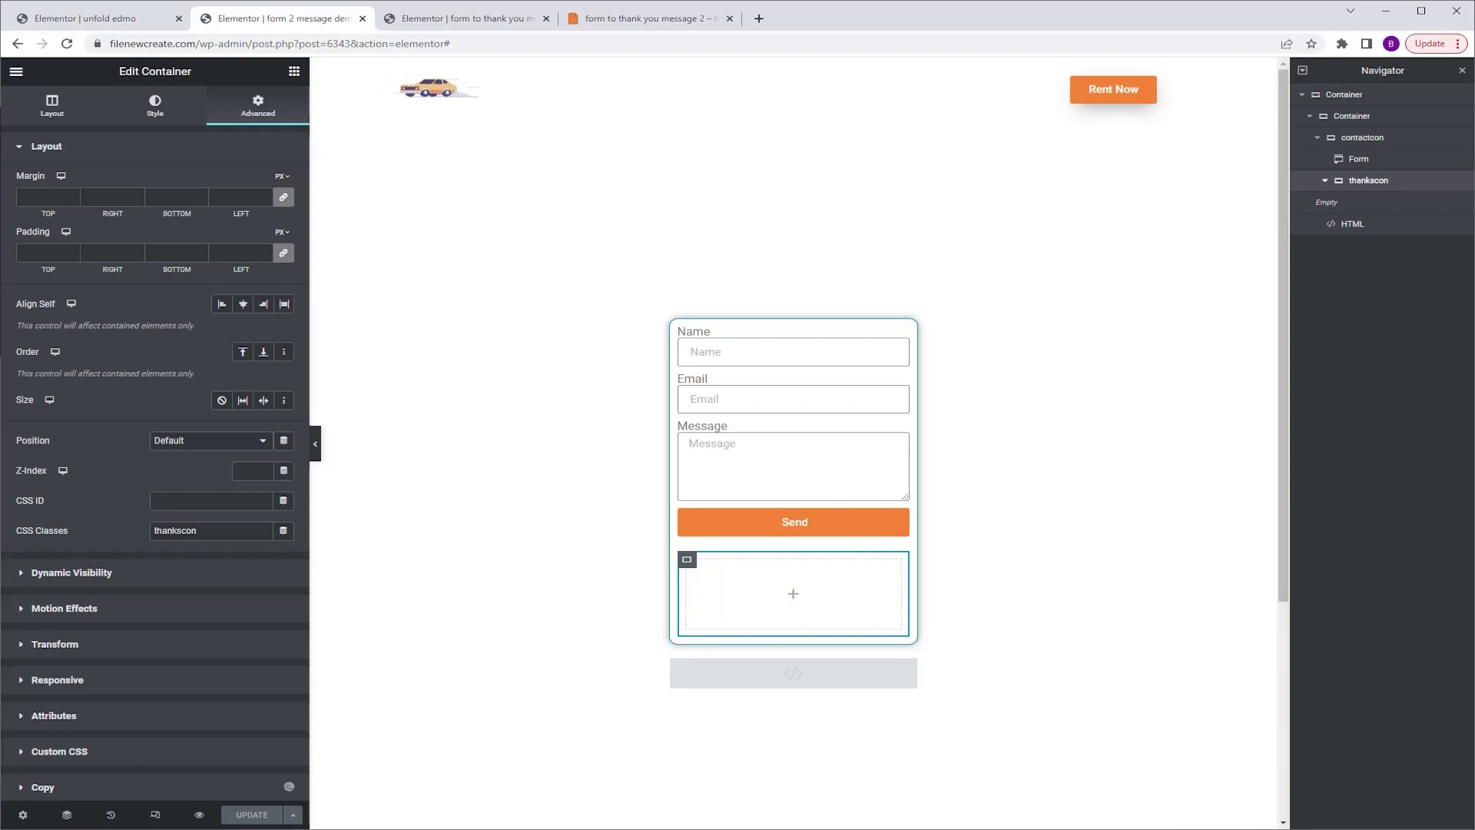
left_click(294, 71)
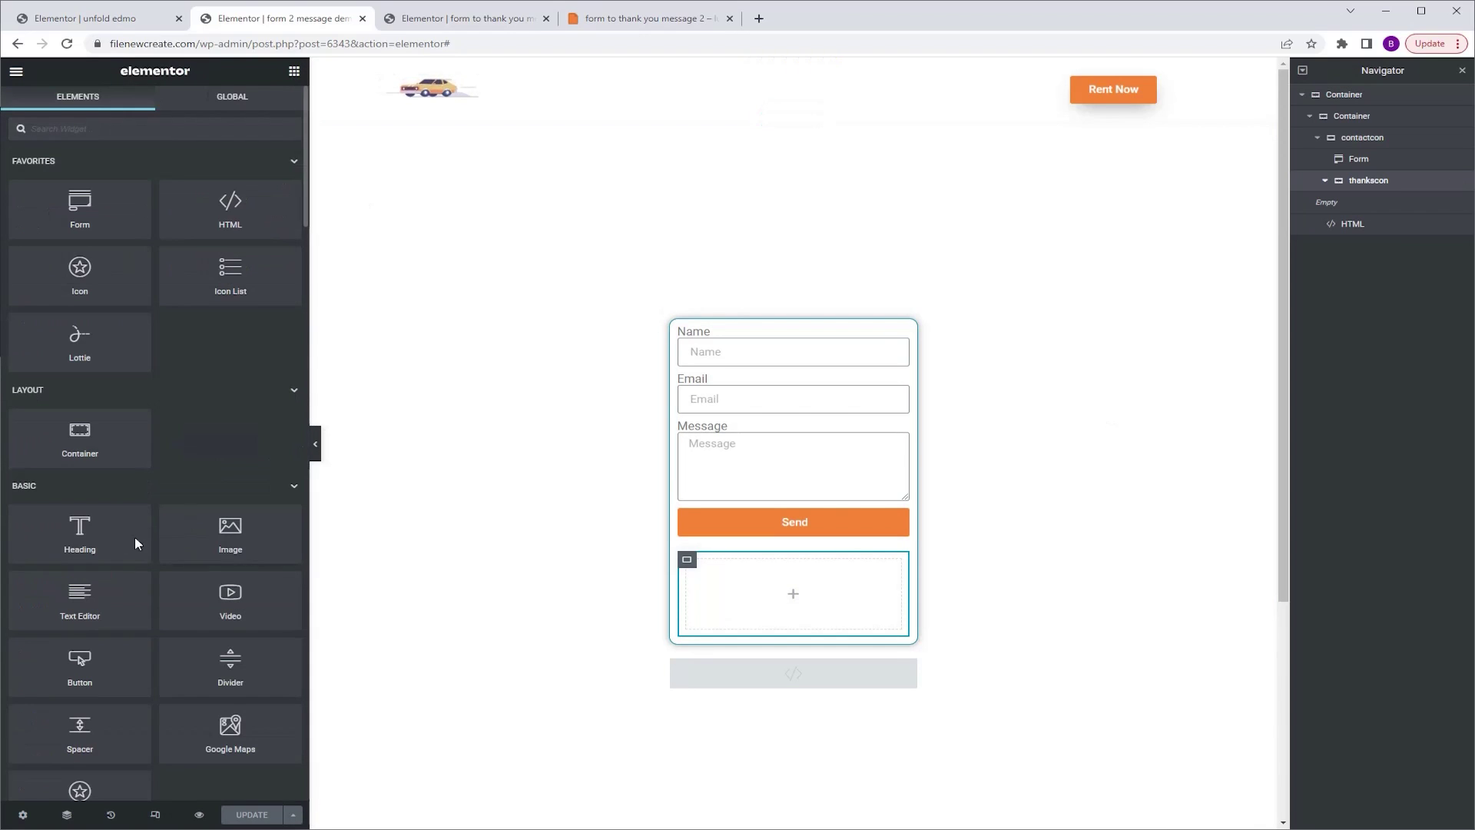
Add a centre-aligned Heading reading 'THANK YOU!' inside thankscon
left_click_drag(88, 536, 815, 615)
left_click_drag(159, 206, 2, 193)
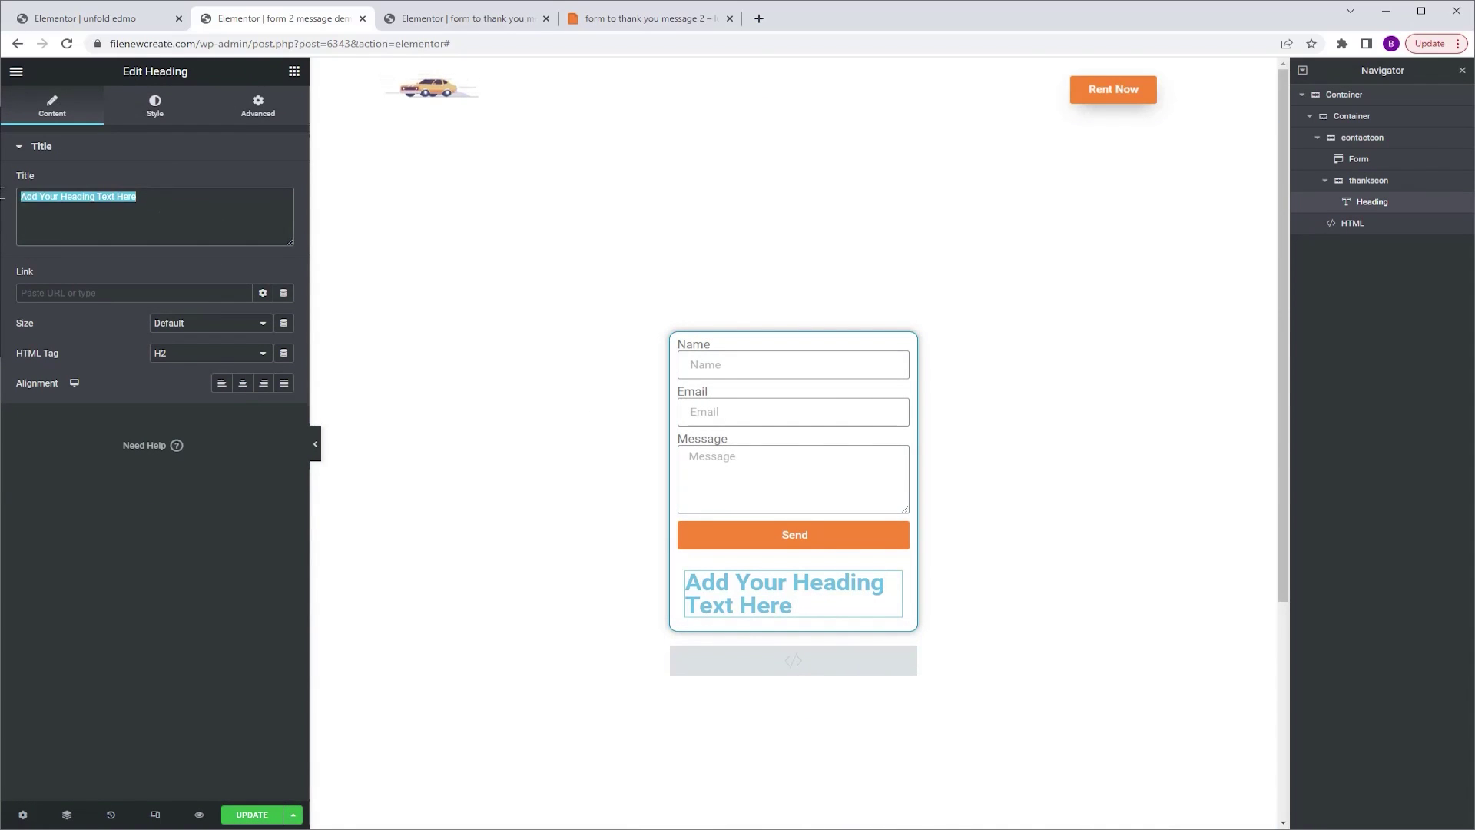
type("THANK YOU!")
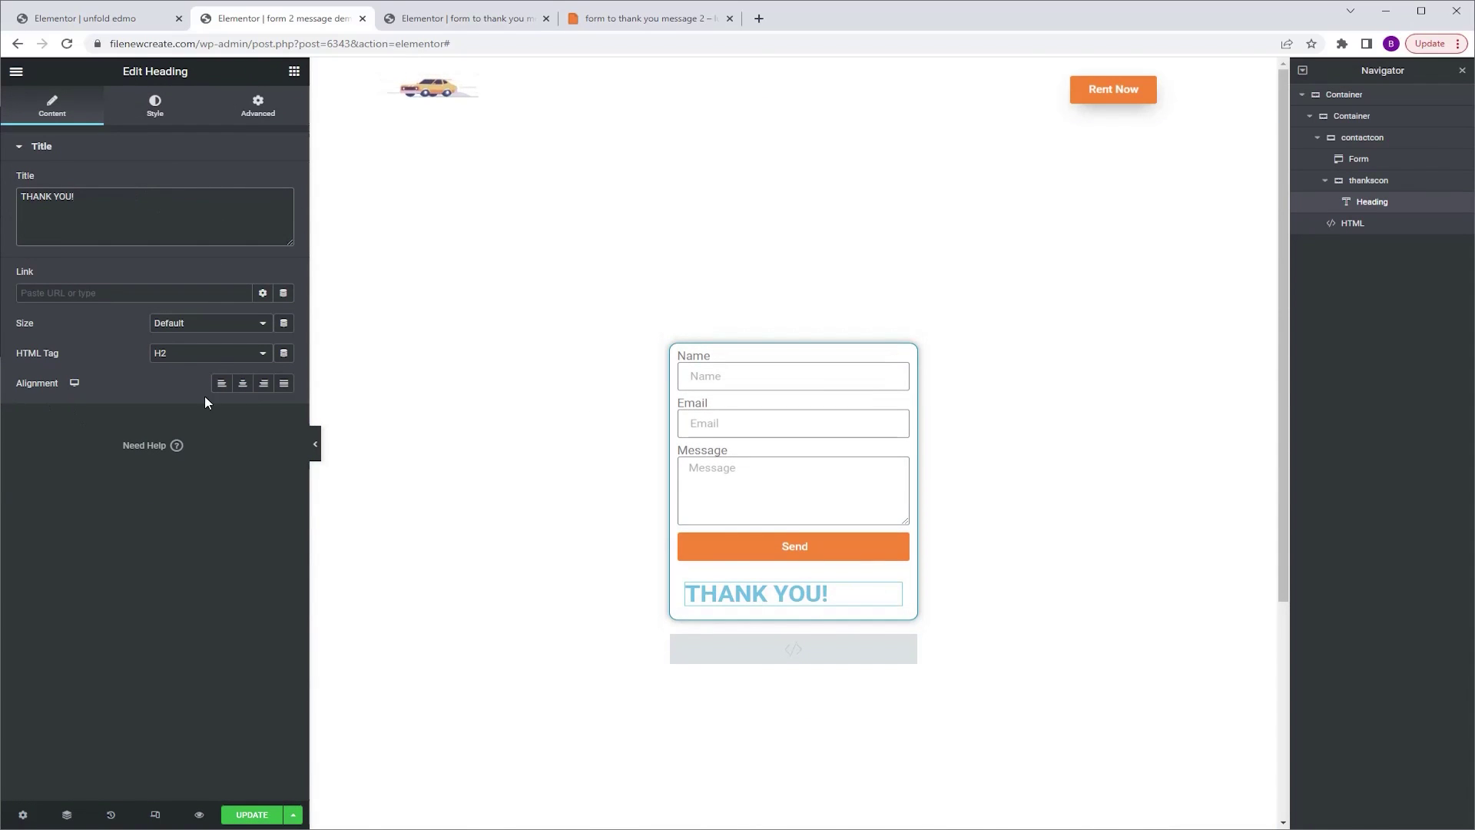
left_click(242, 383)
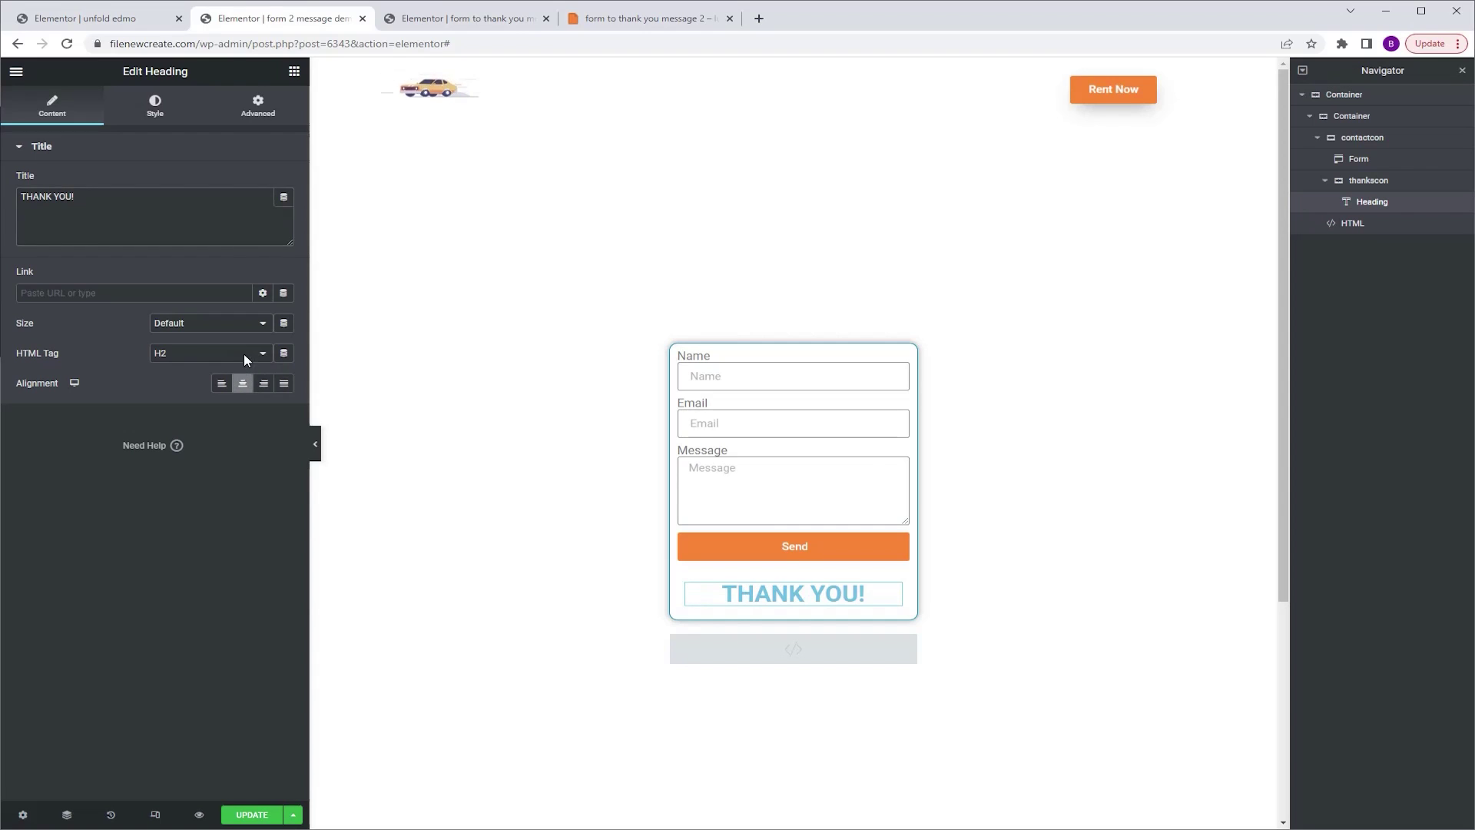
left_click(295, 71)
Add a centred Text Editor block under the heading reading 'your message has been sent'
left_click_drag(104, 619, 795, 590)
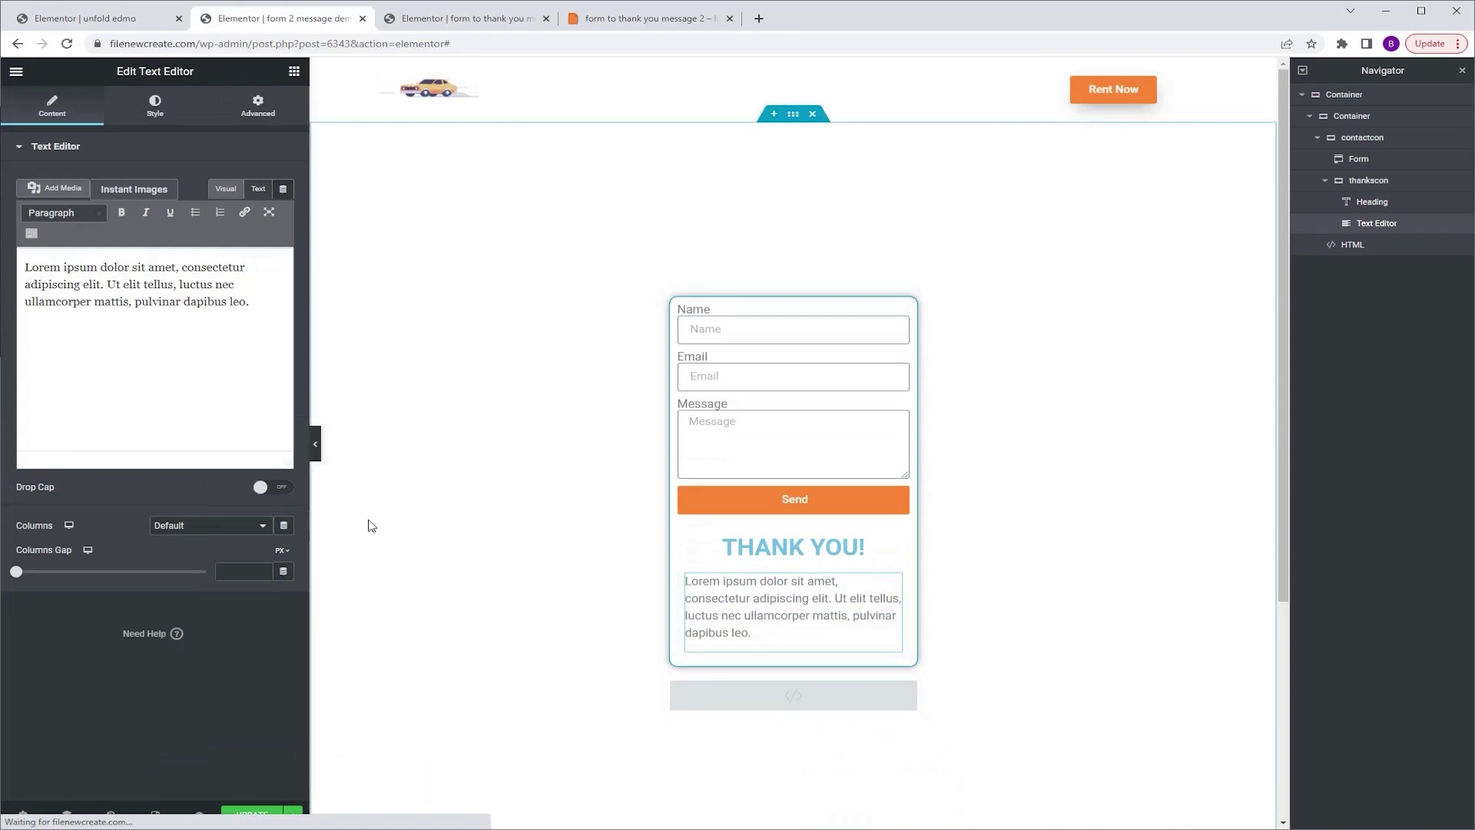
left_click_drag(282, 341, 16, 257)
type("your messag")
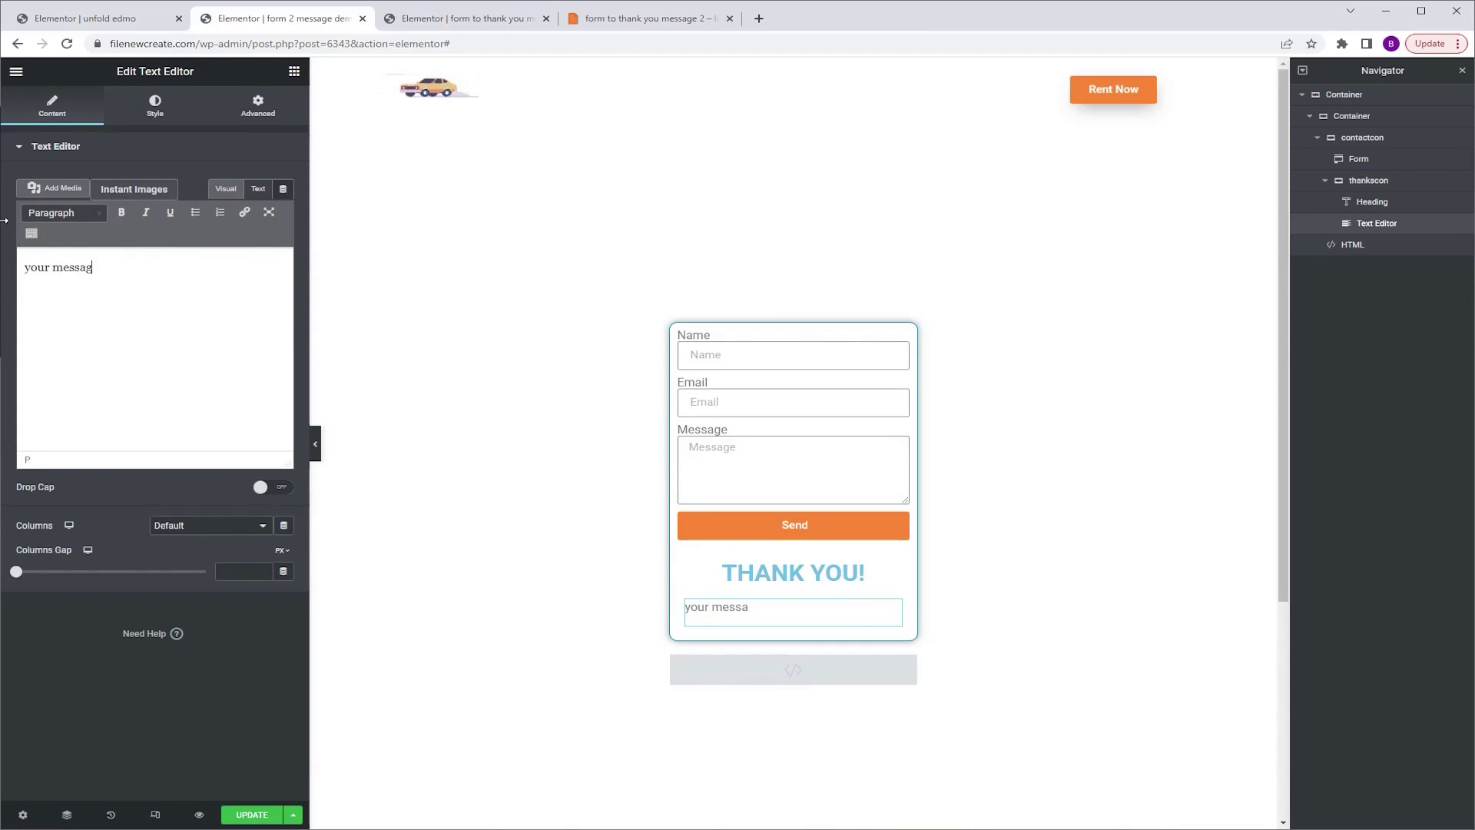
type("e has been sent")
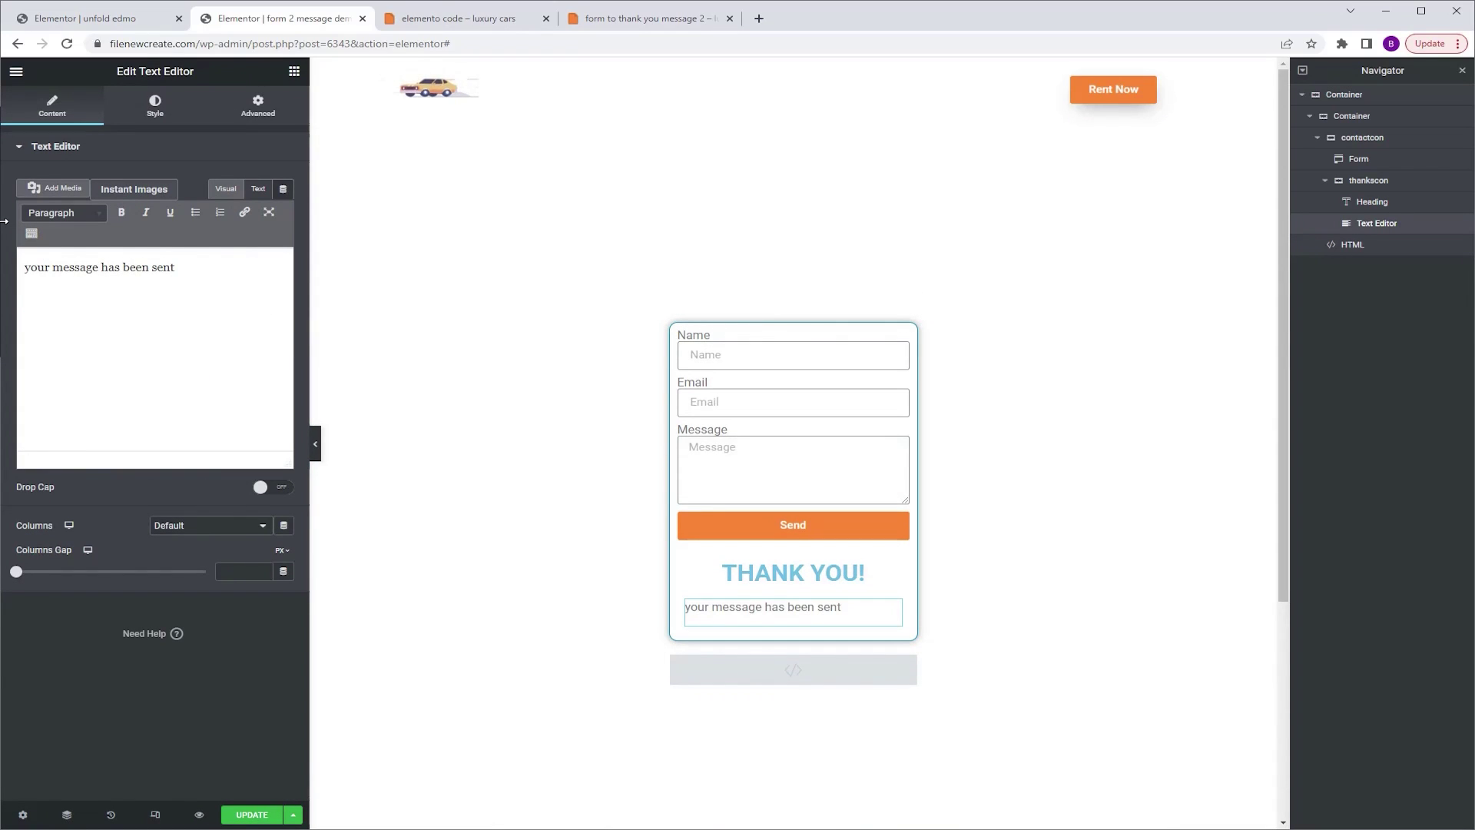
left_click(155, 106)
left_click(242, 183)
left_click(295, 73)
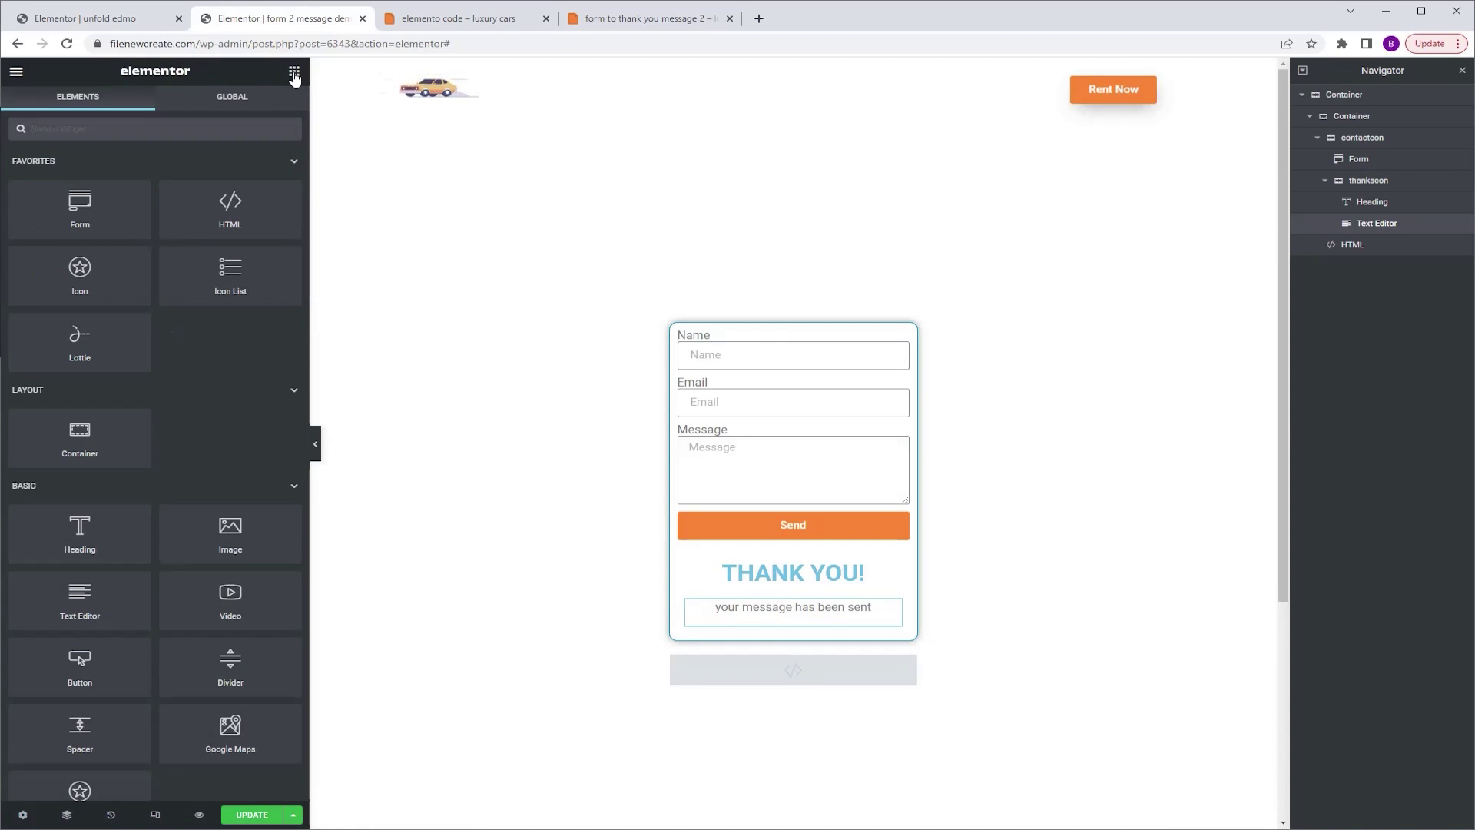
Add a looping Lottie widget using Q08OoAn9EC.json from the Media Library
left_click_drag(80, 338, 794, 615)
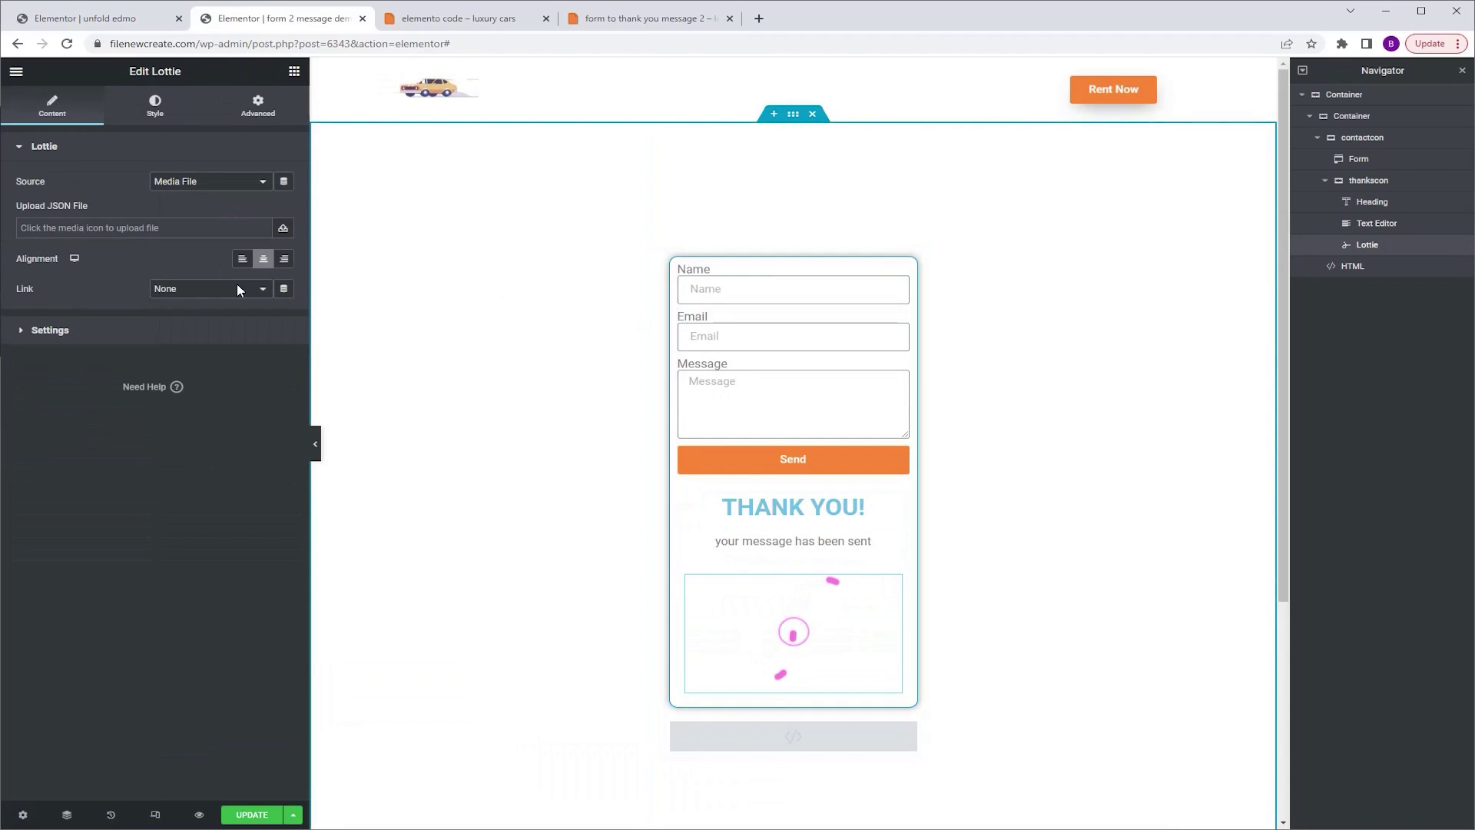
left_click(96, 223)
left_click(257, 219)
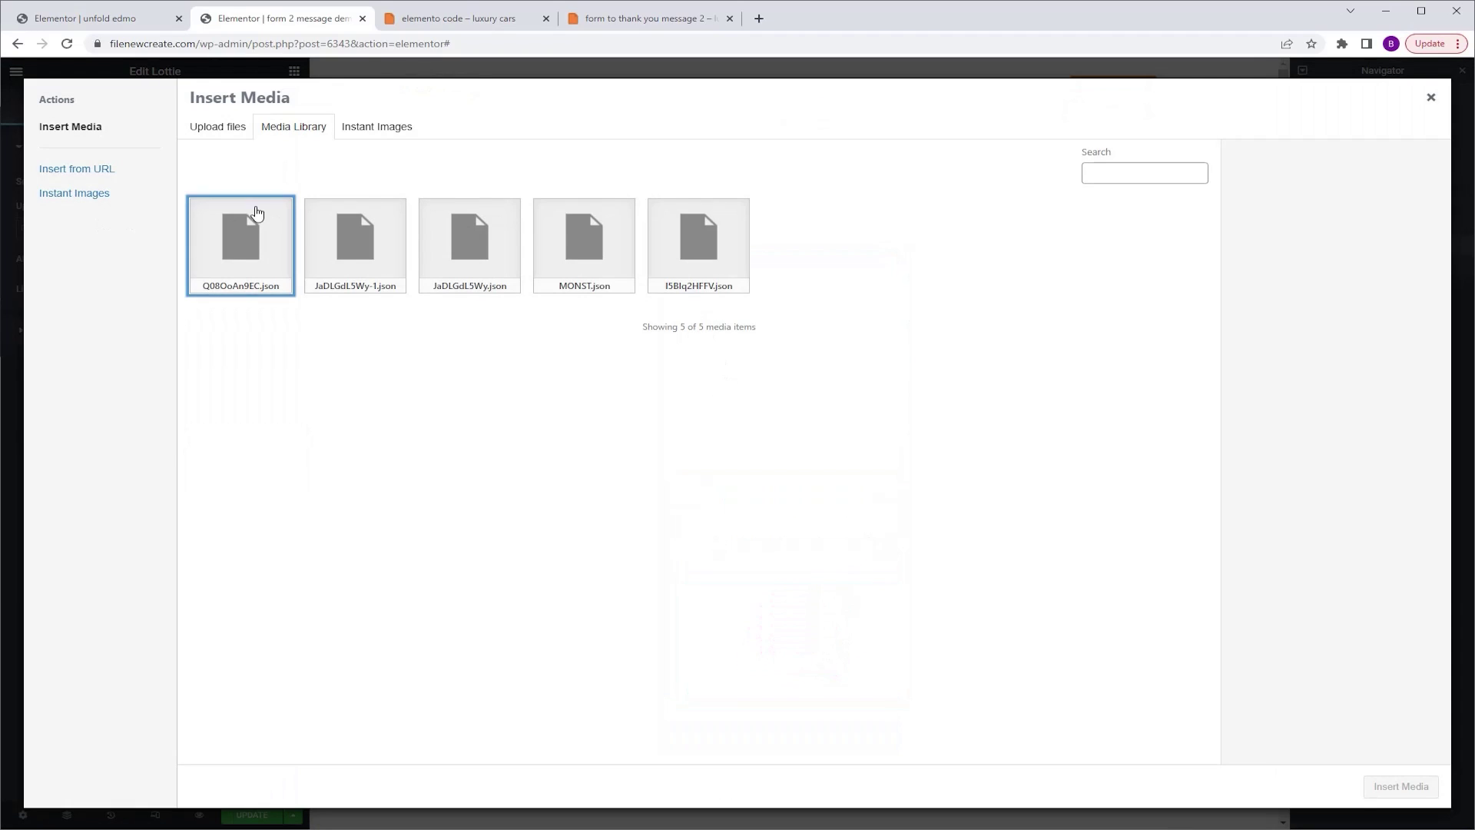
left_click(1400, 786)
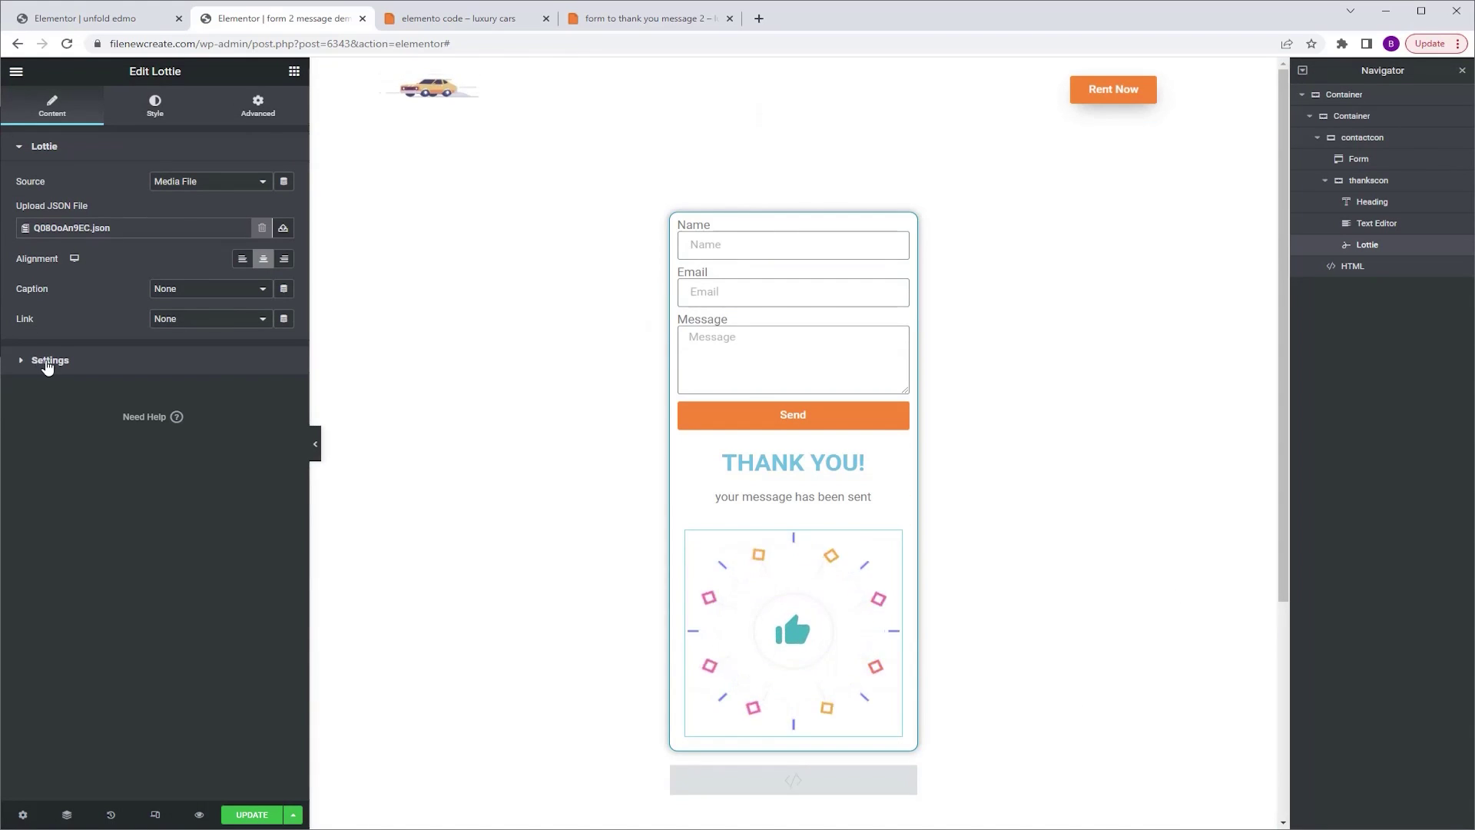
left_click(46, 365)
left_click(282, 326)
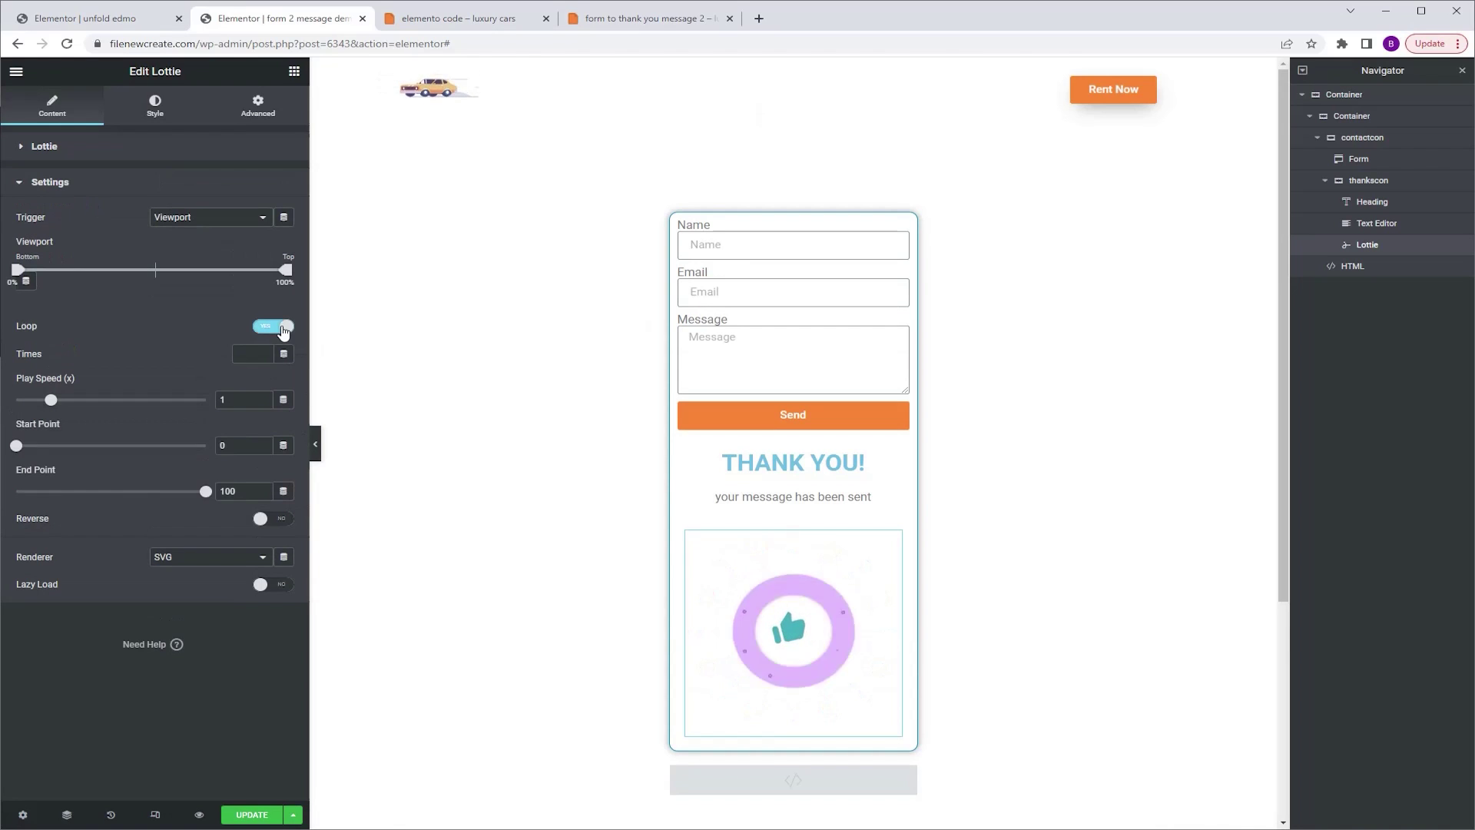
Set the Lottie width to 60% and switch to the code snippets page
left_click(154, 106)
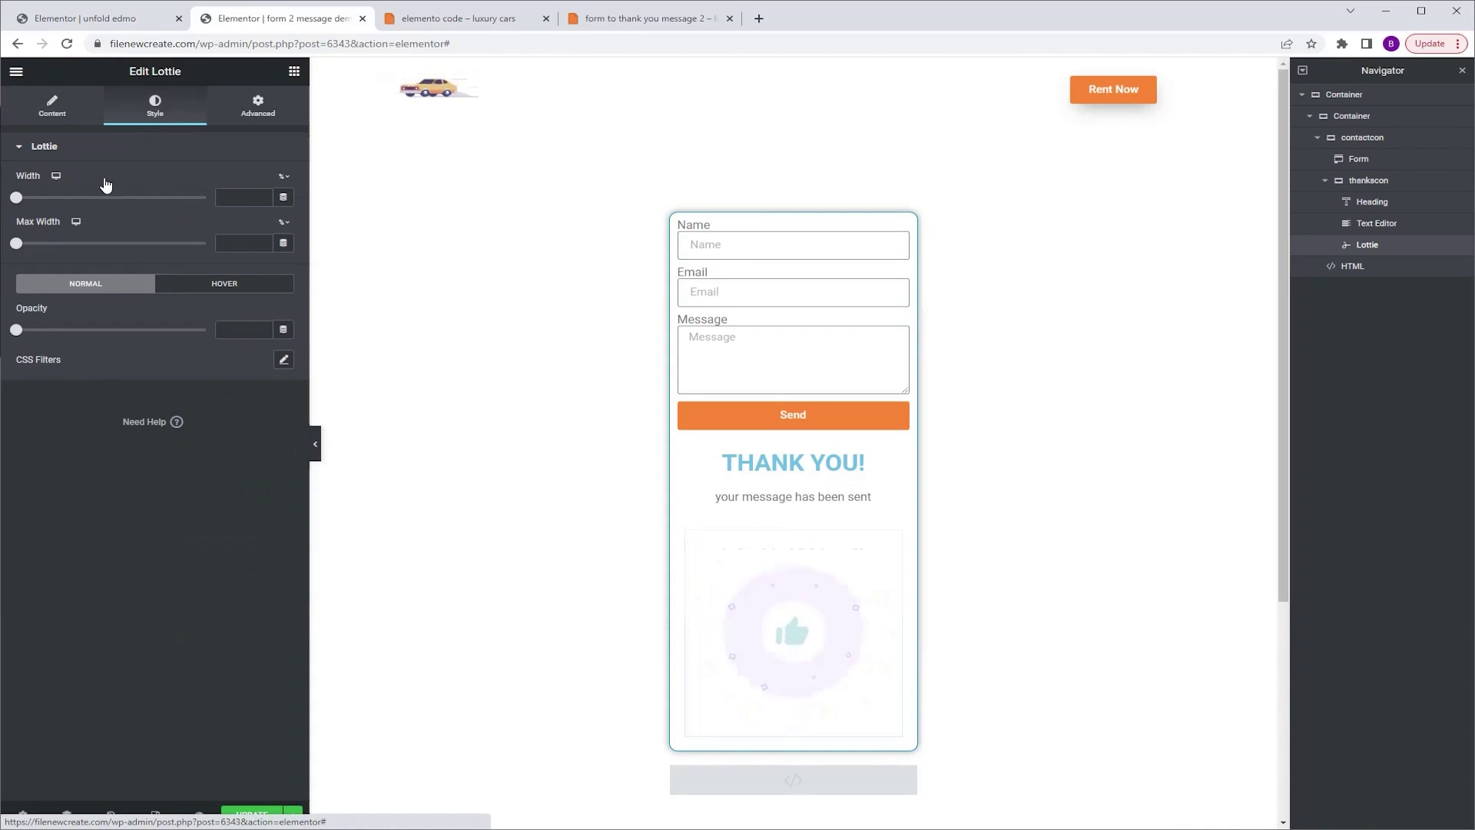
left_click(243, 197)
type("60")
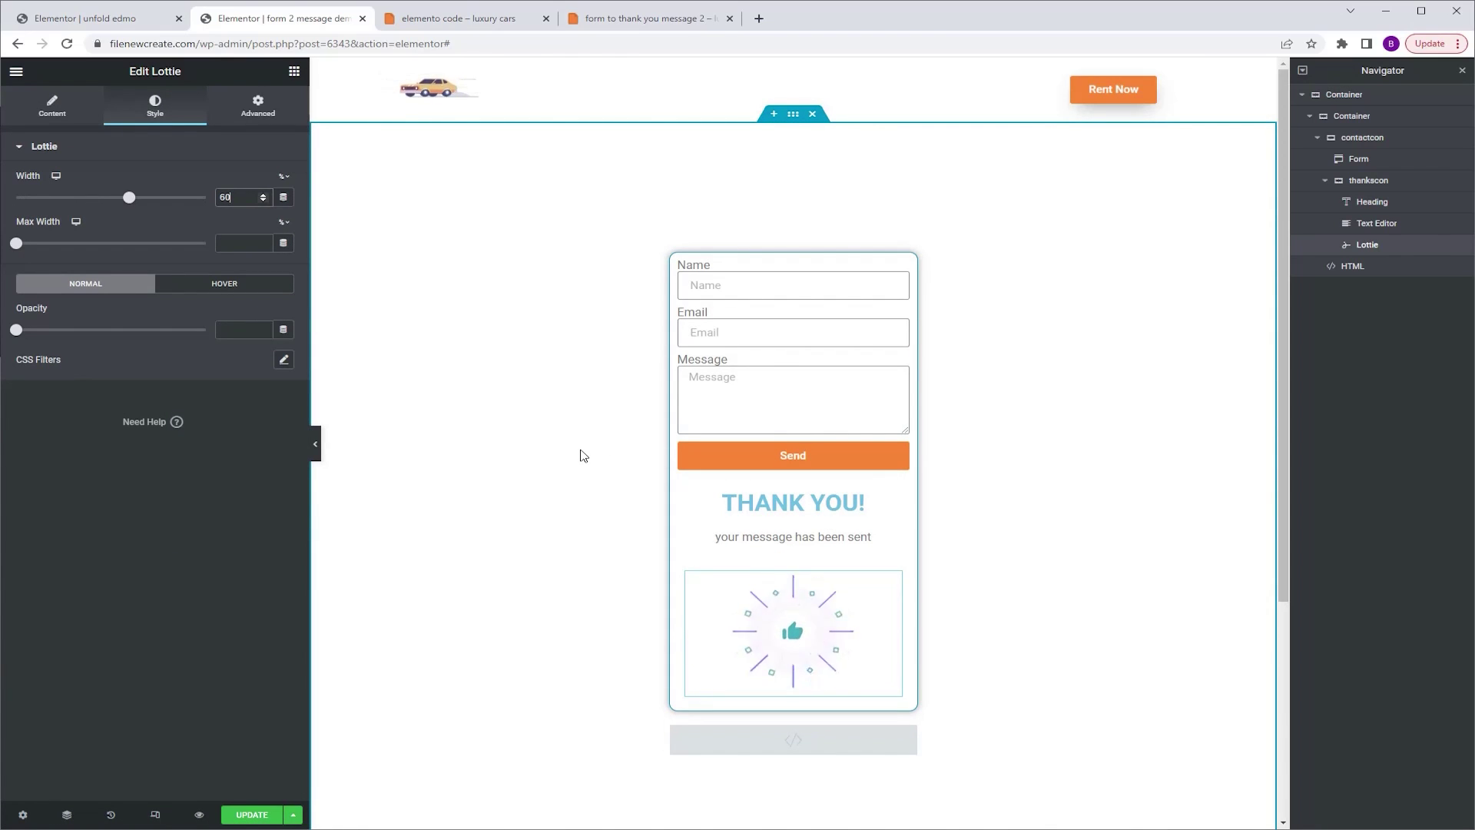
left_click(467, 25)
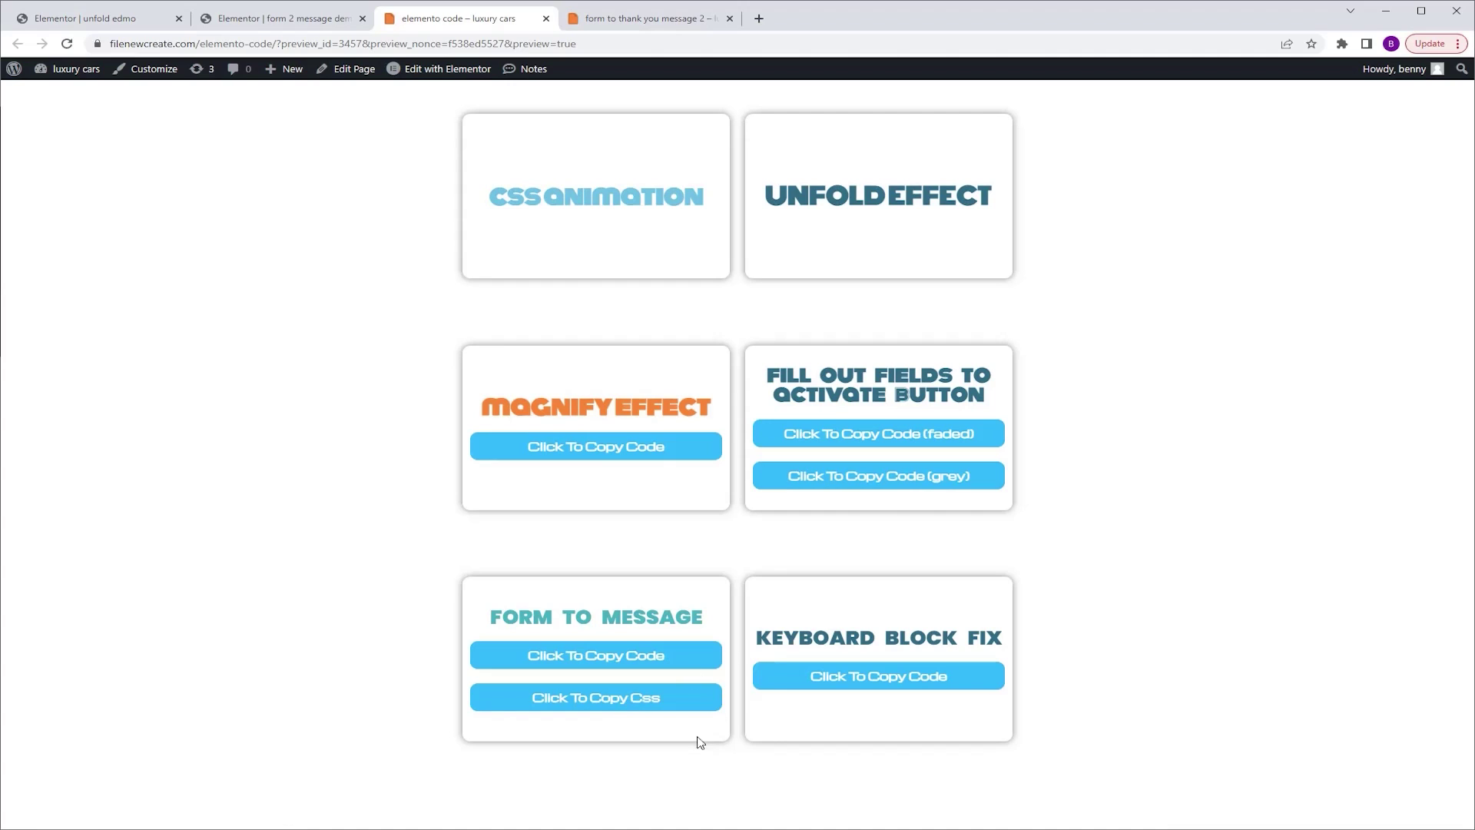
Copy the Form To Message jQuery script and paste it into the HTML widget
left_click(619, 658)
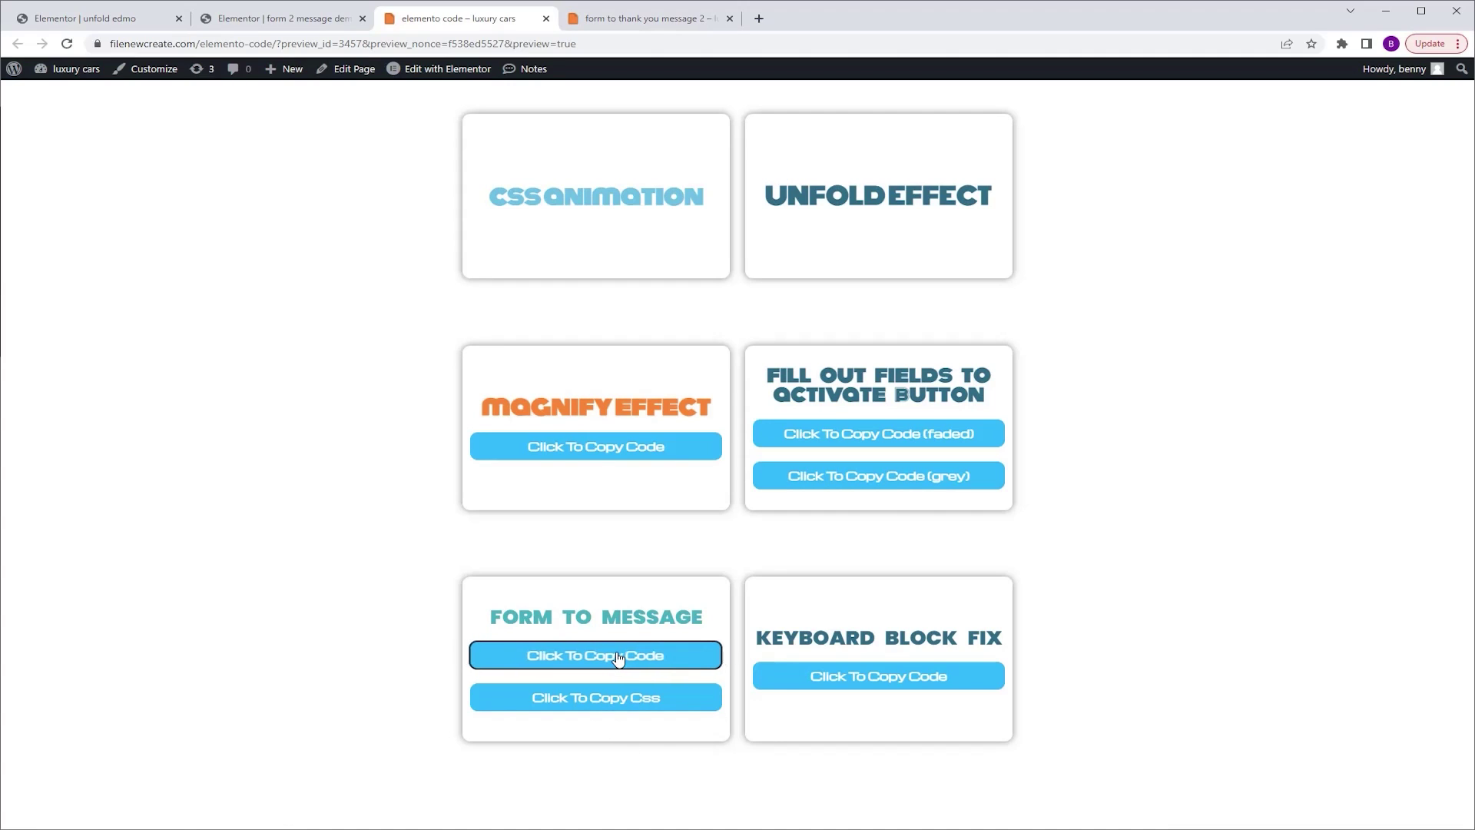
left_click(253, 17)
left_click(793, 739)
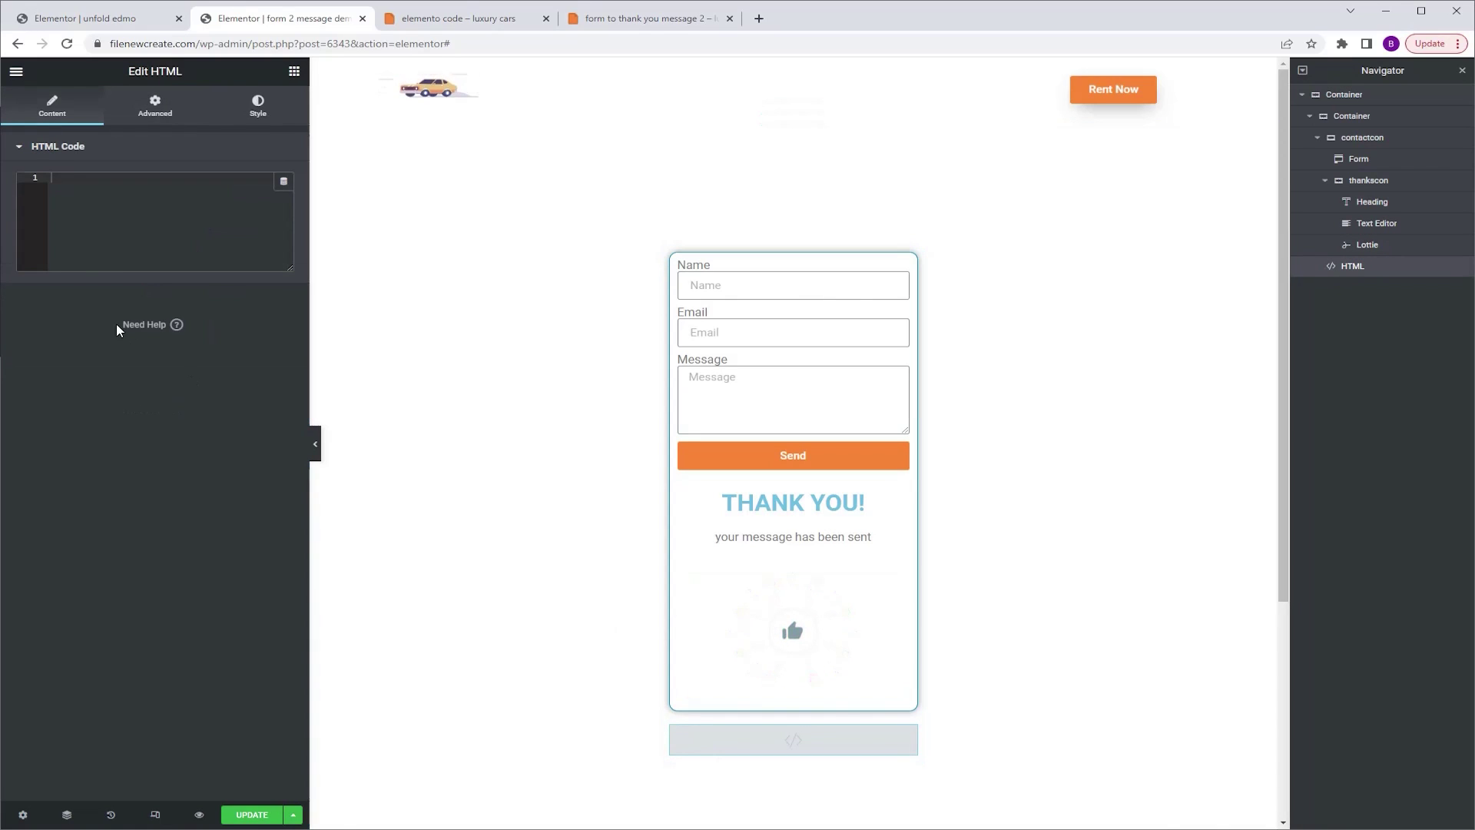
left_click(93, 238)
type("<script type = \"text/javascript\">      jQuery( document ).ready(function( $ ){     $( '.formx' ).on('submit_success', function(){   jQuery('.thankscon').show(); jQuery('.formx').hide(); ; name = jQuery('#form-field-yourname').val(); jQuery('#custom-name').show();  jQuery('#custom-name h2').text(name);      }); });  </script>")
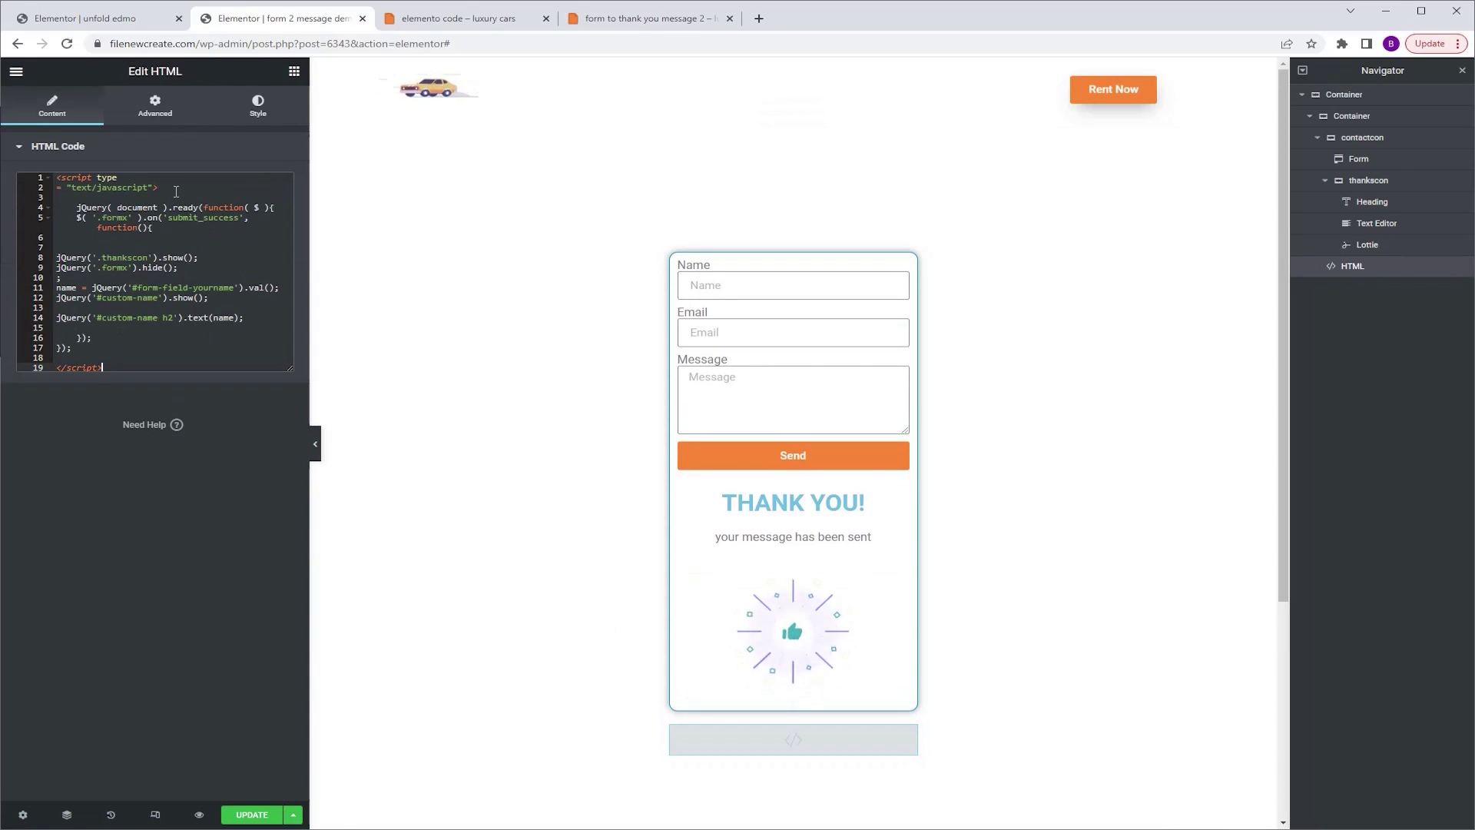
Copy the Form To Message CSS snippet and return to the form editor
left_click(436, 25)
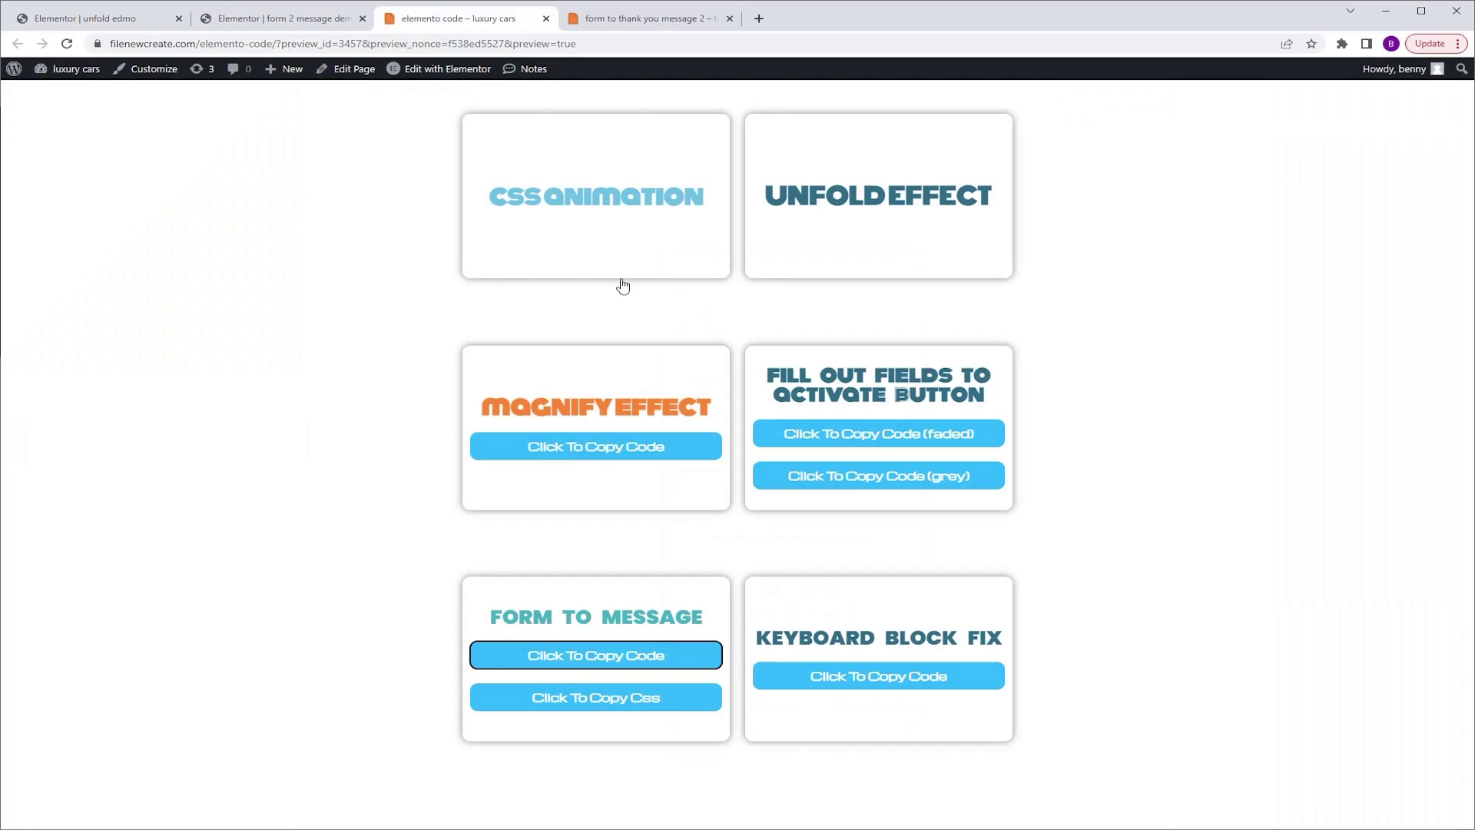
left_click(597, 699)
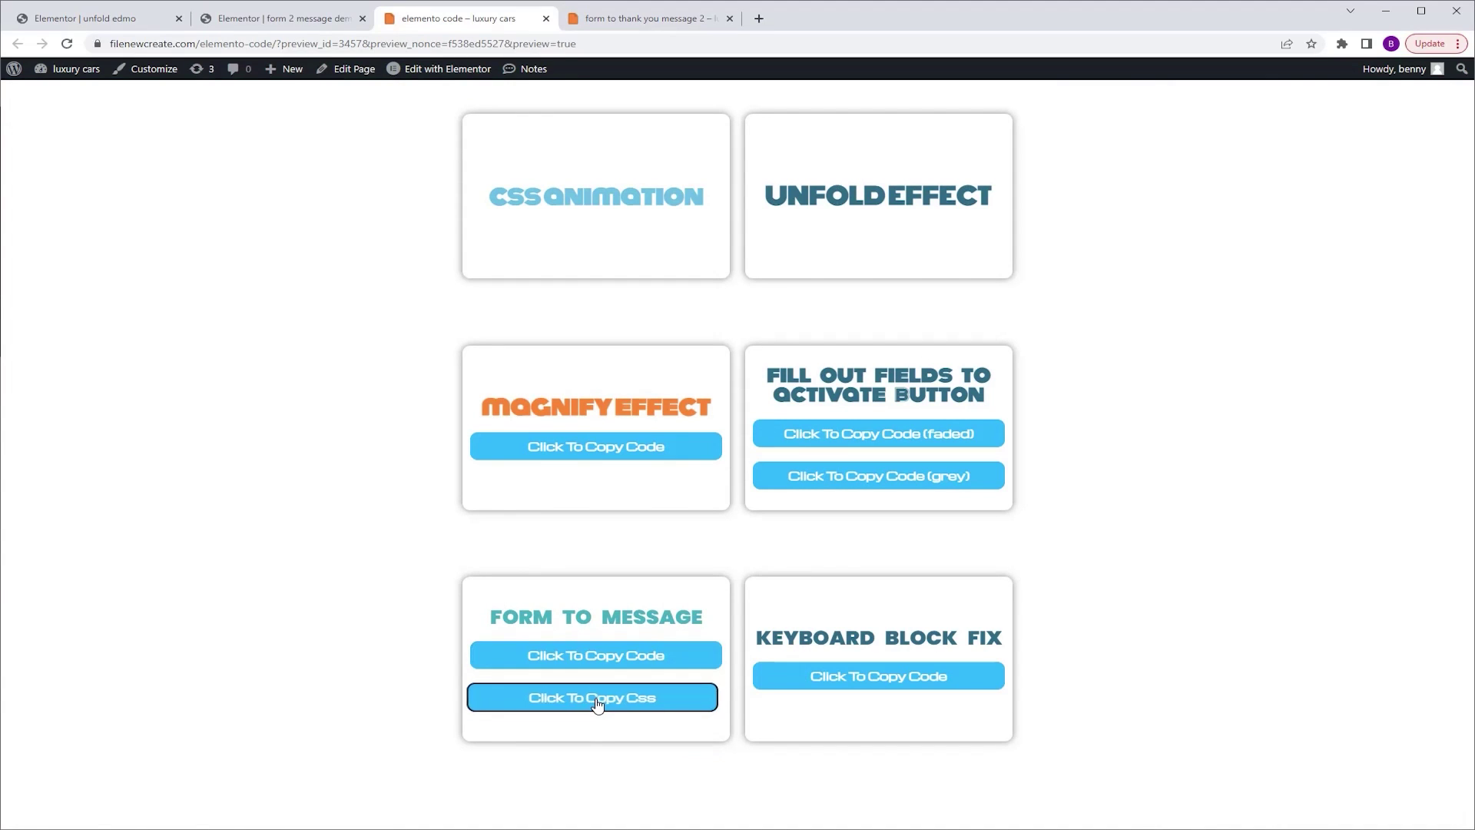
left_click(296, 21)
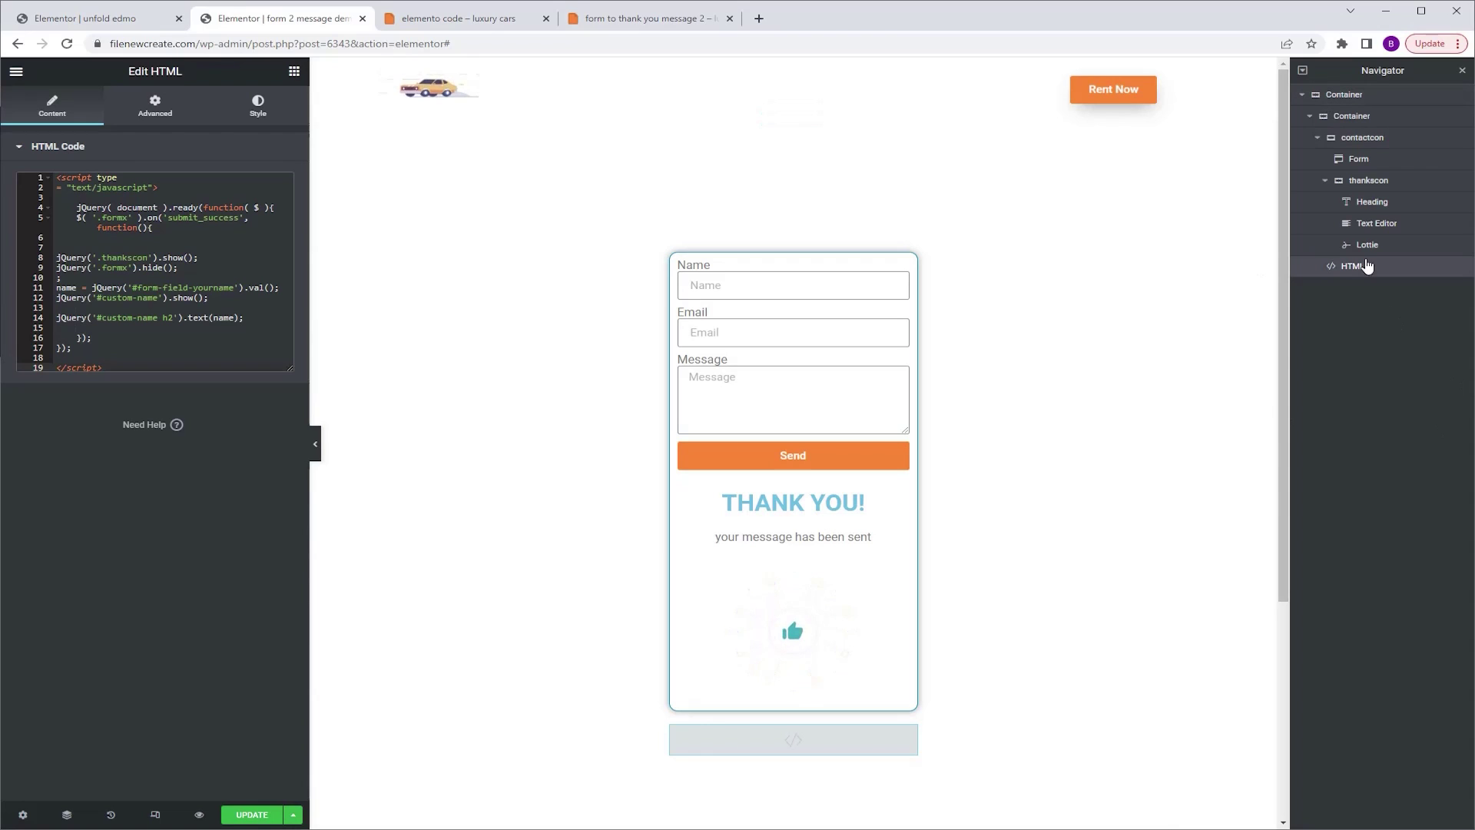
Add the custom CSS '.thankscon {display:none;}' to the thankscon container
left_click(1366, 181)
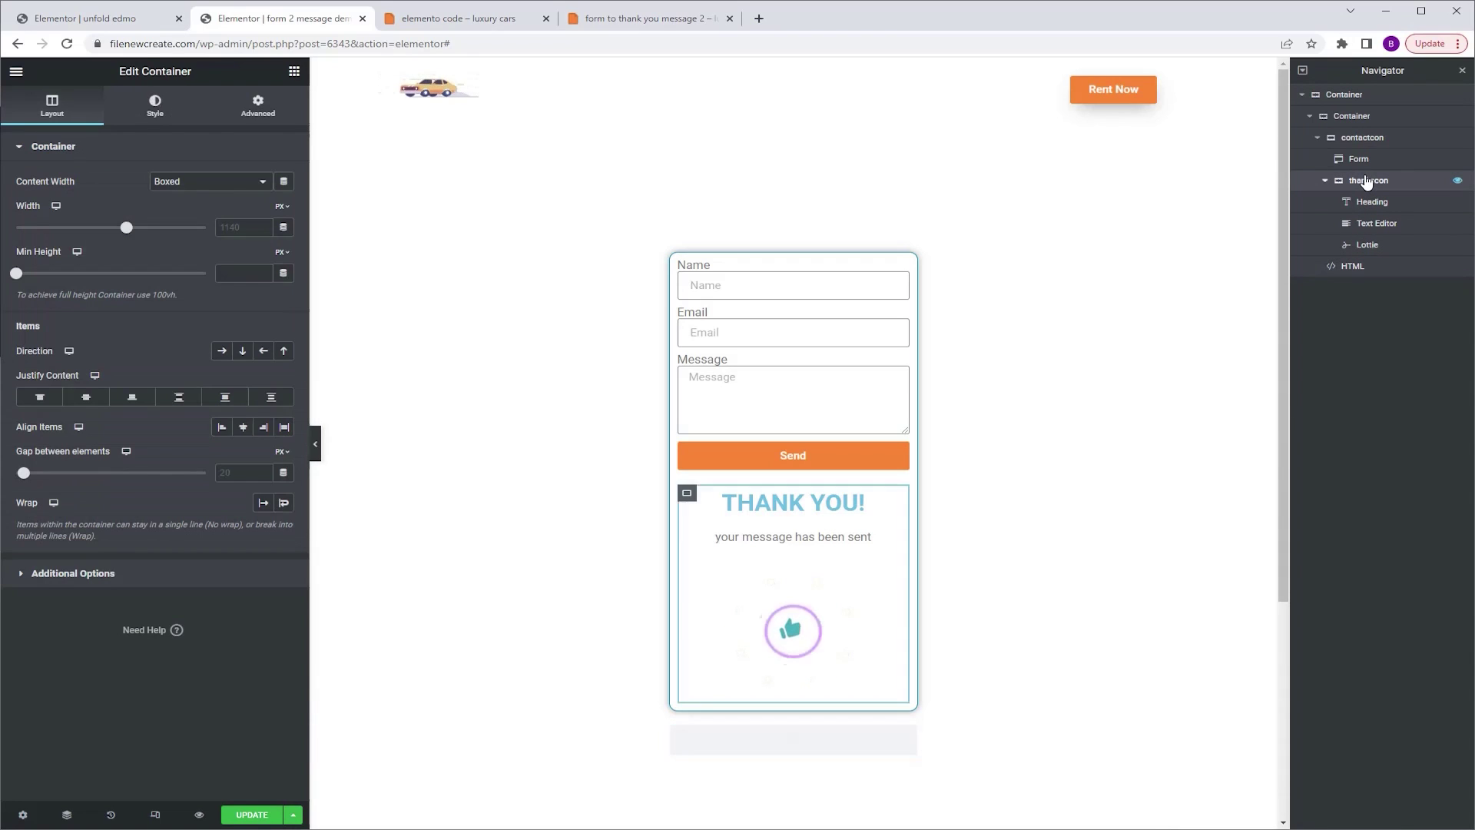
left_click(261, 106)
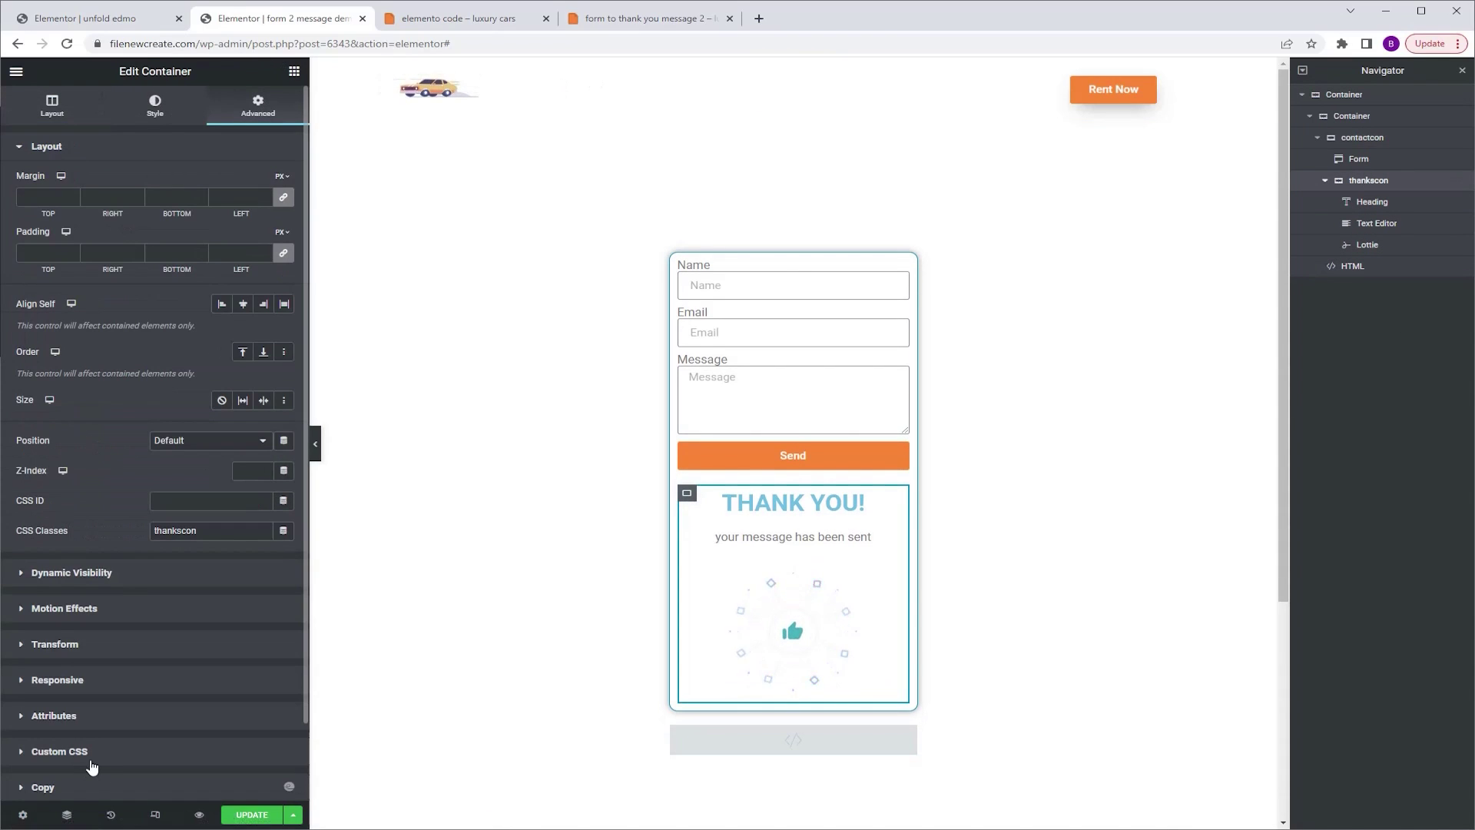
left_click(86, 753)
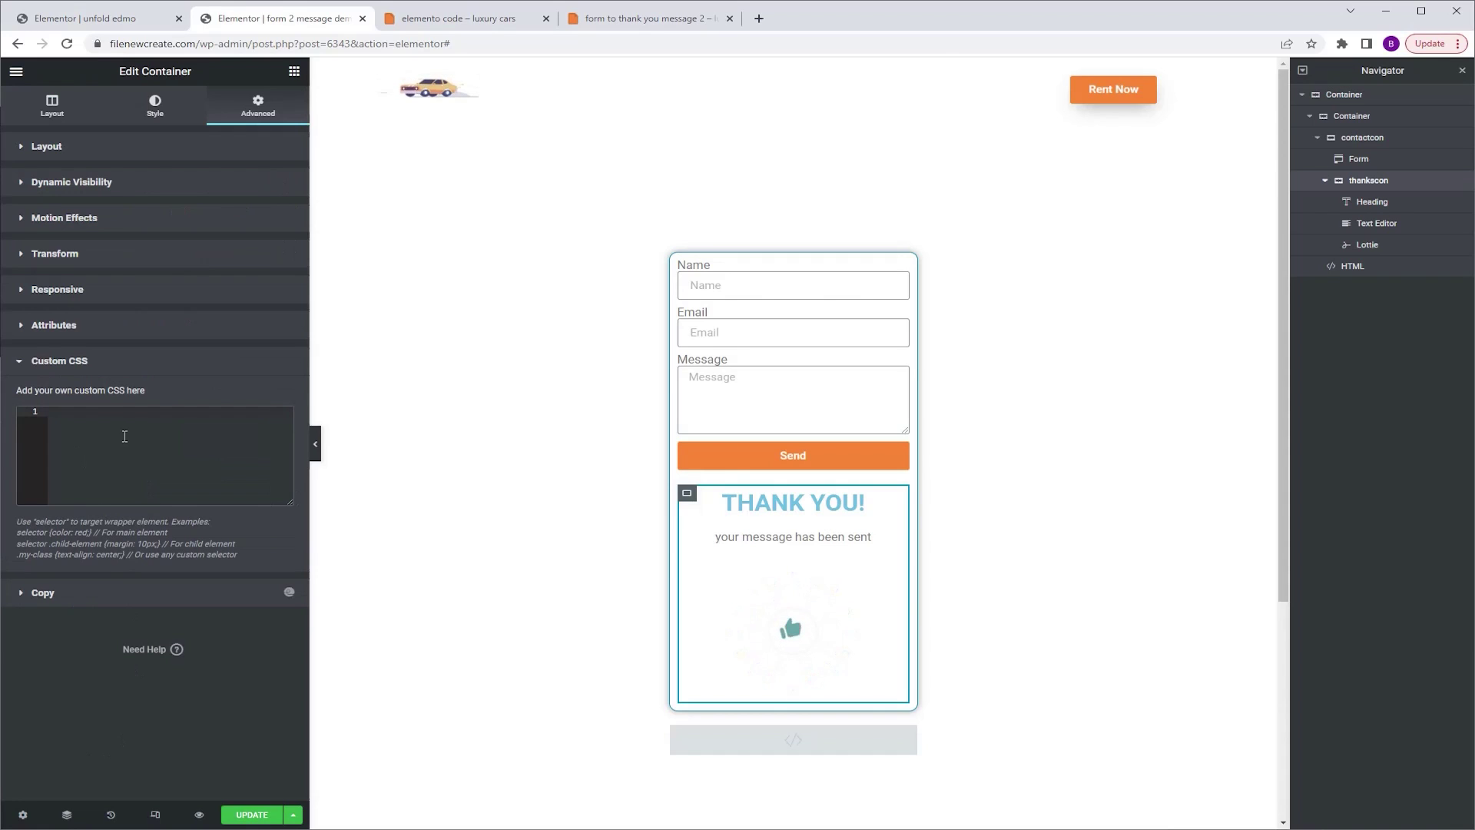
key("ctrl+v")
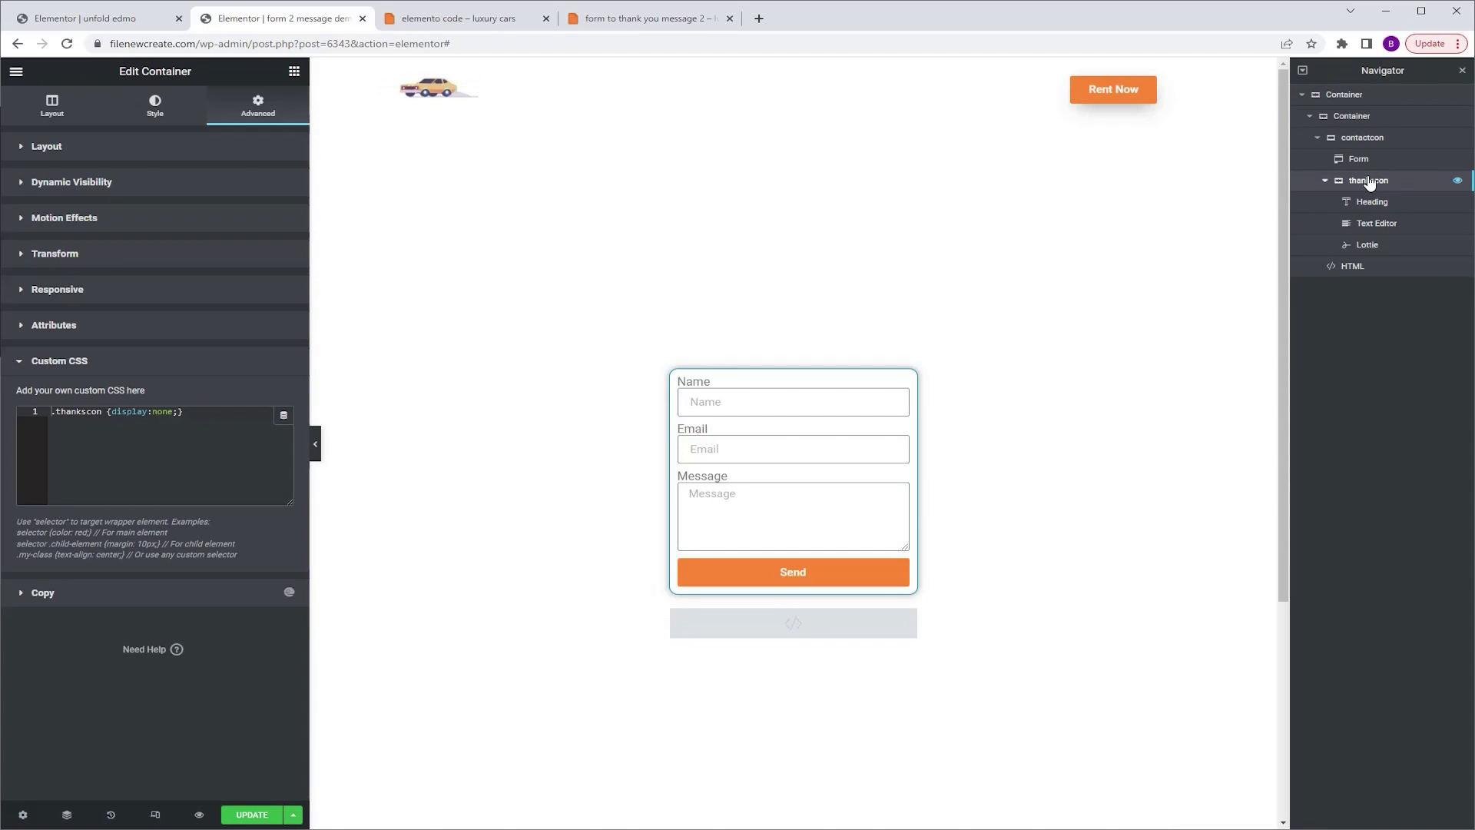
Confirm the container's class reads thankscon, then save the page and preview it
left_click(125, 150)
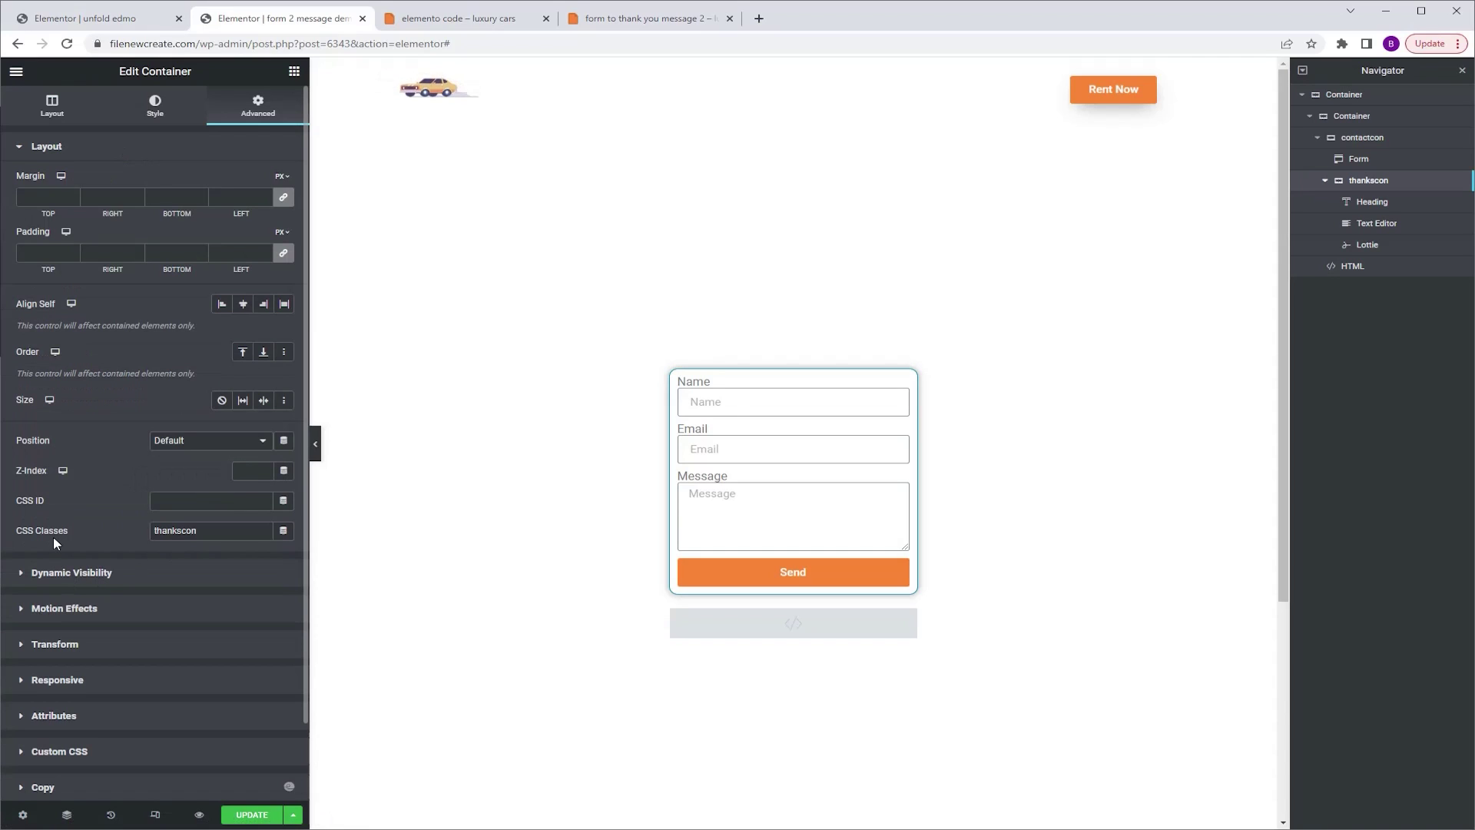
left_click(222, 532)
type("1")
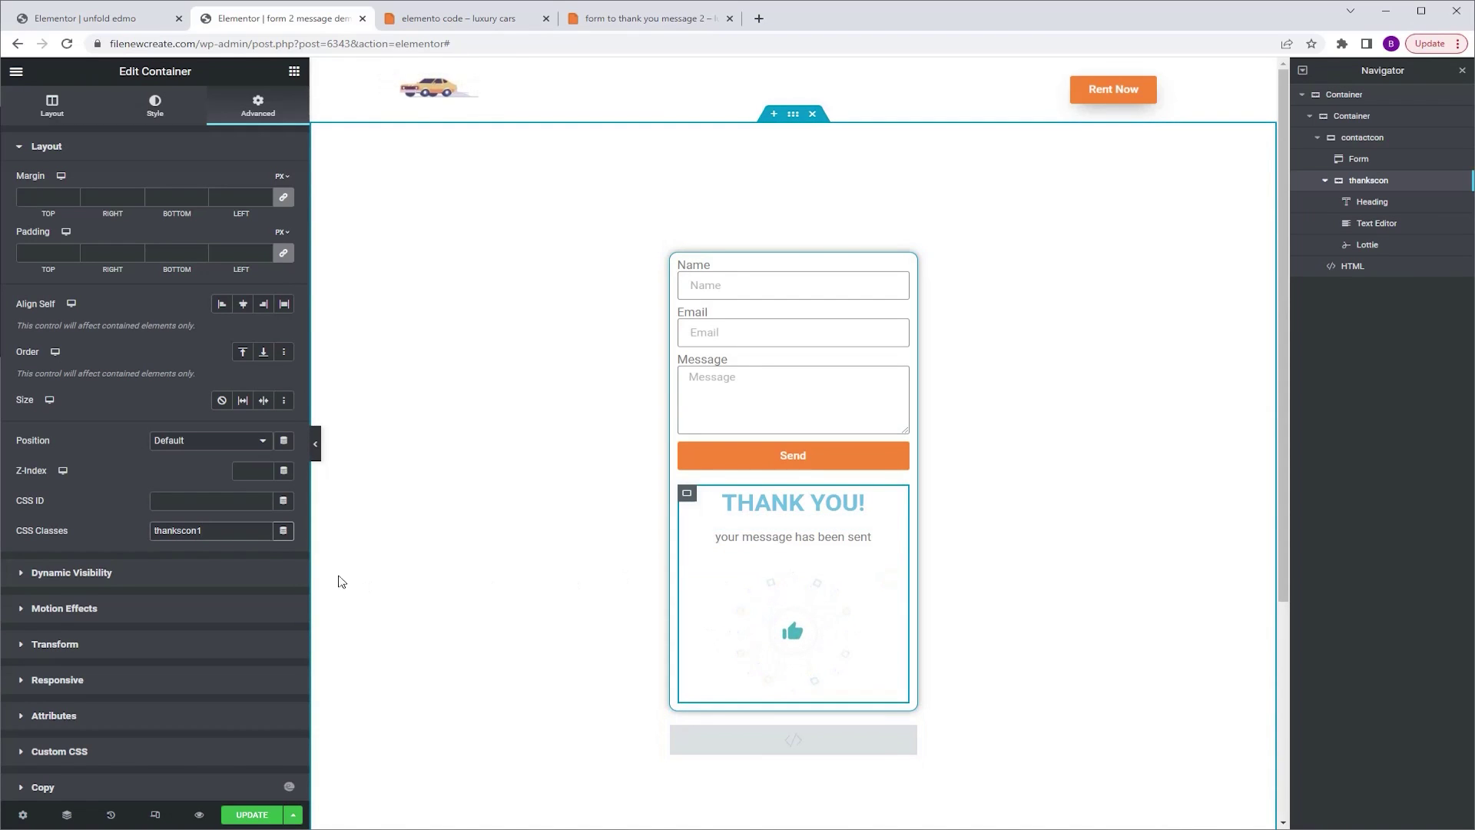
key("BackSpace")
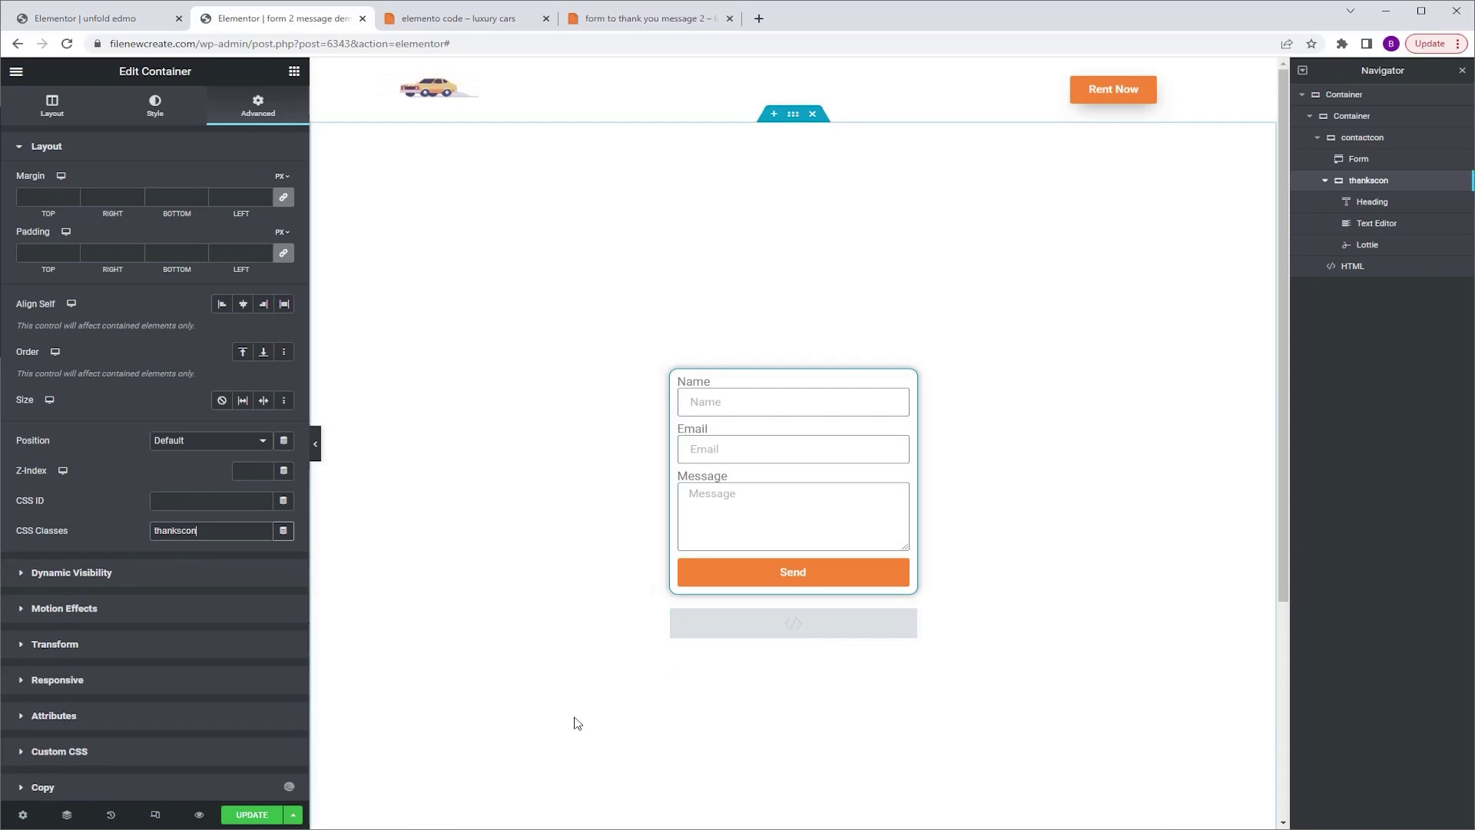
left_click(262, 819)
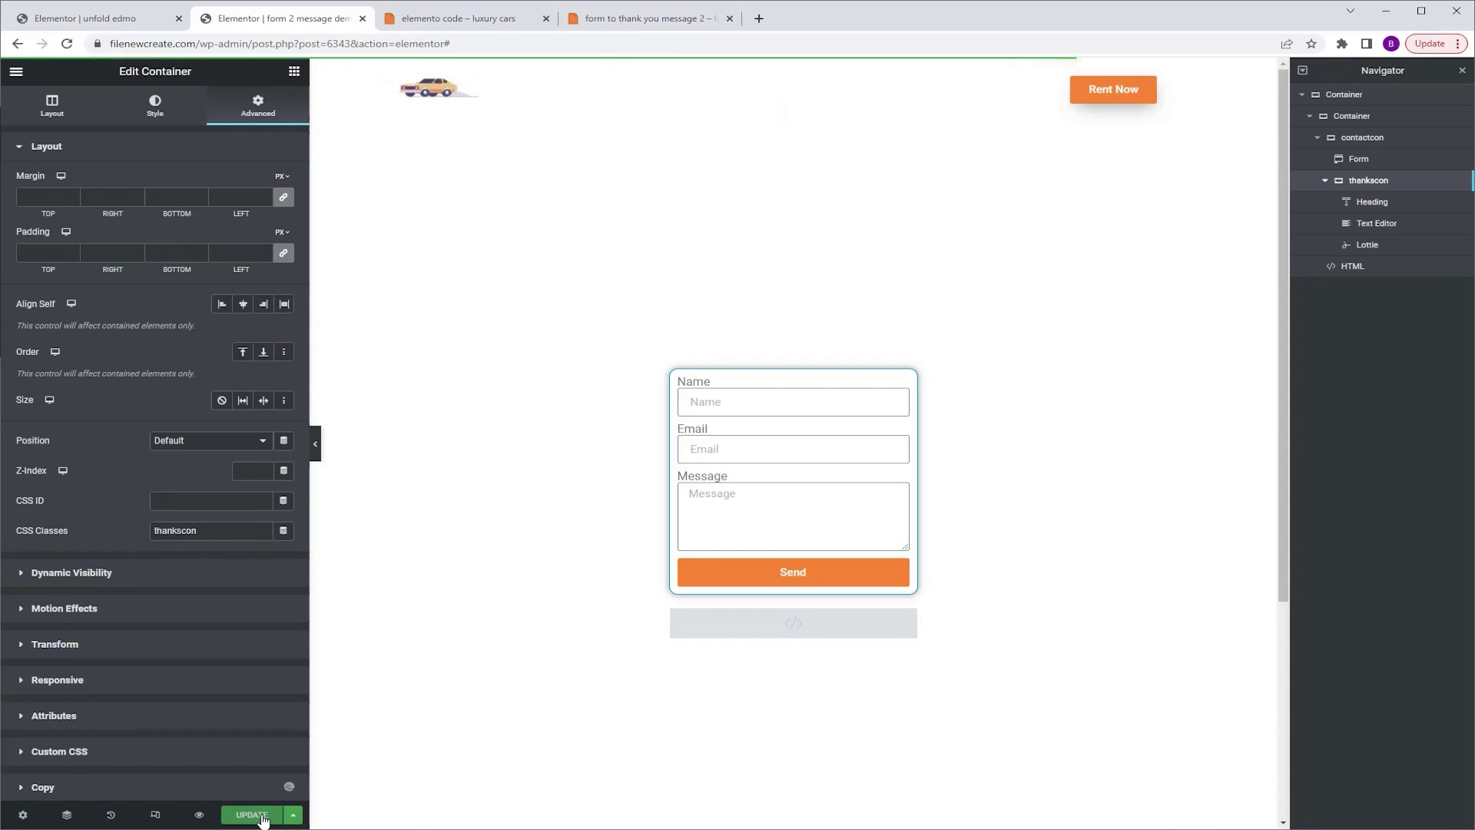
left_click(199, 815)
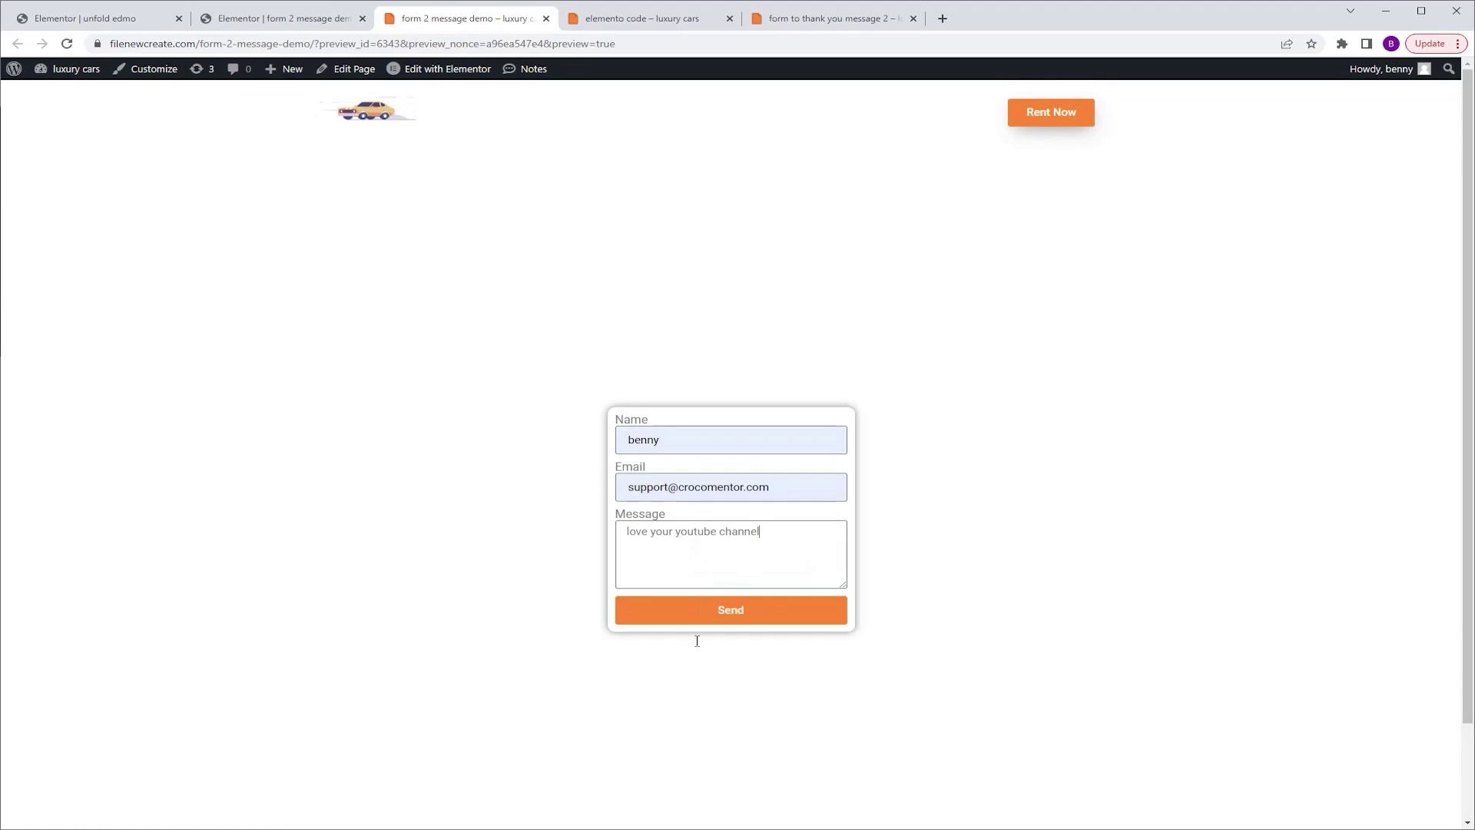
Submit the filled-in test form, reload the preview, and return to the Elementor editor
left_click(732, 612)
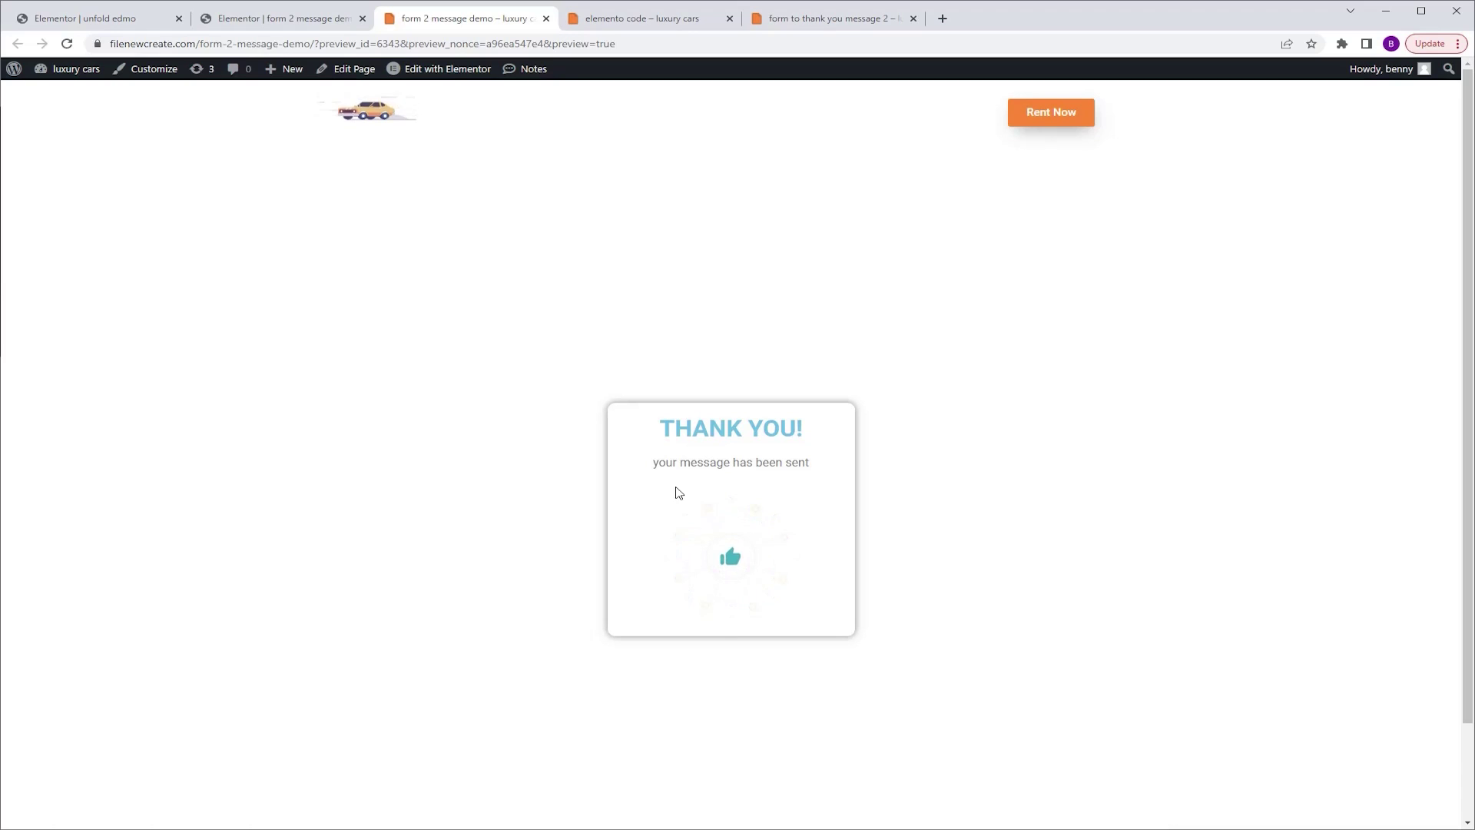
left_click(67, 43)
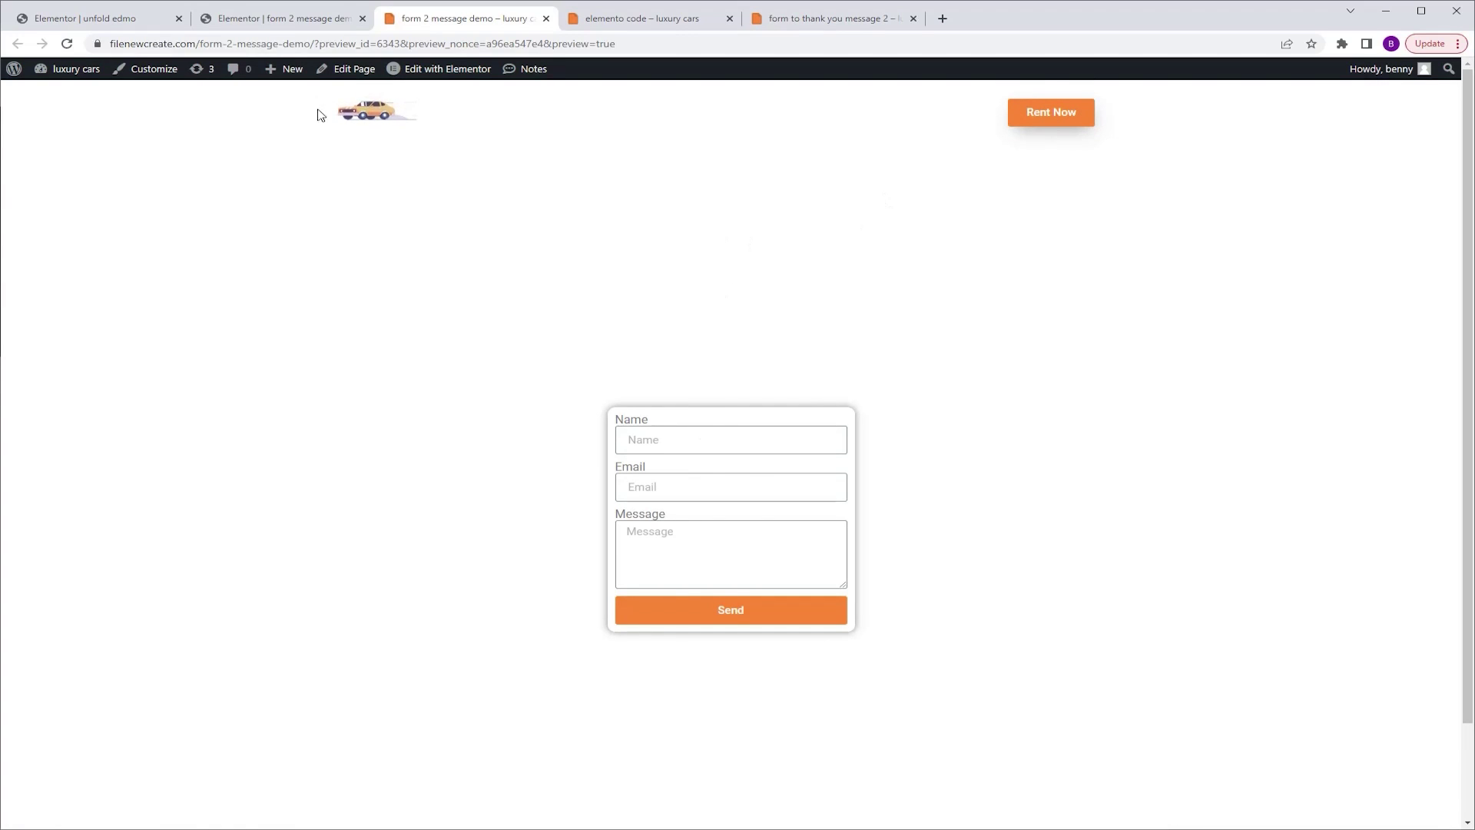
left_click(258, 20)
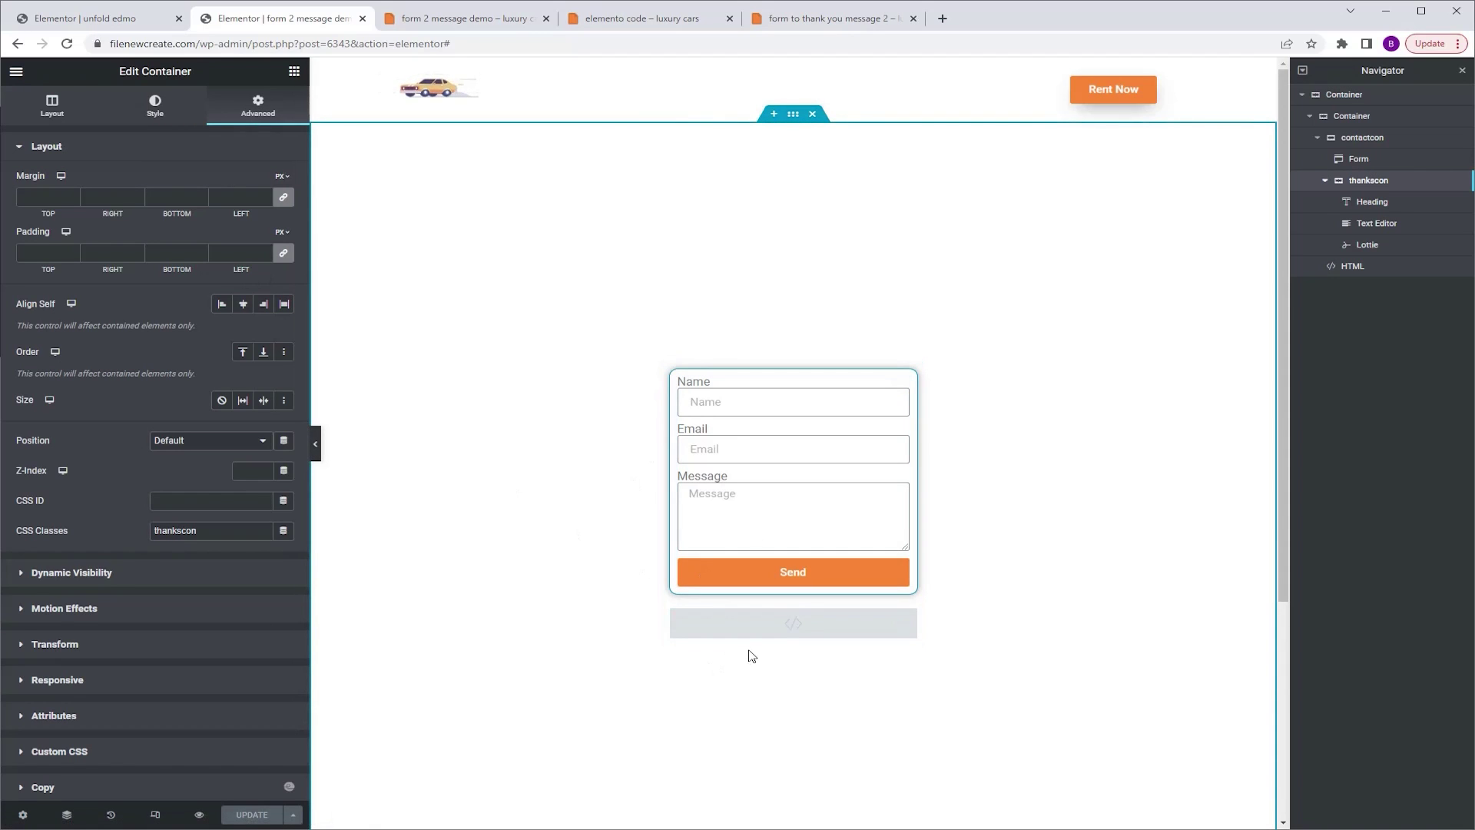
Reveal thankscon by changing its class, then duplicate the THANK YOU! heading and retitle it 'name'
left_click(219, 533)
type("1")
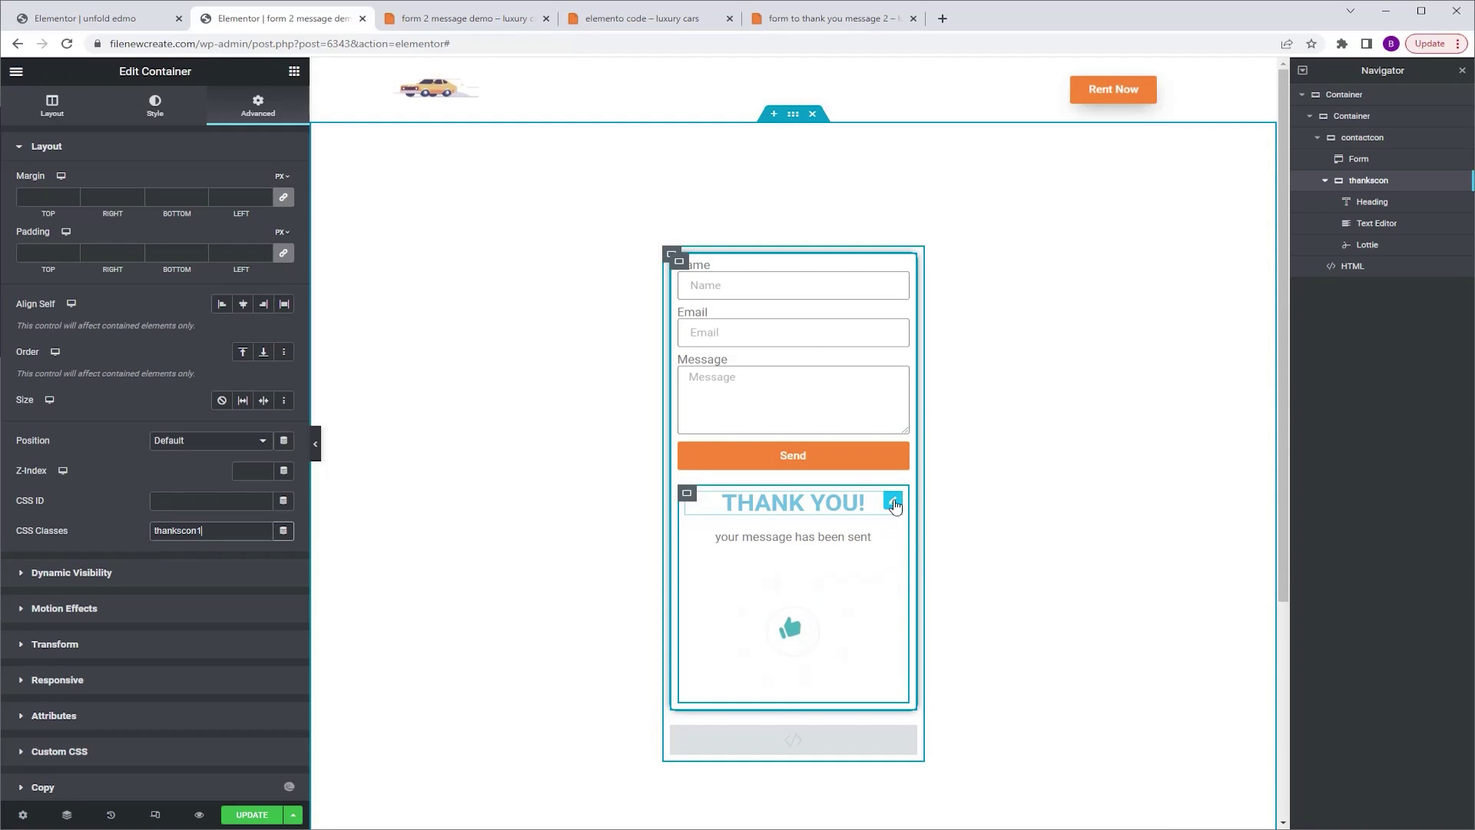
left_click(893, 503)
right_click(895, 505)
left_click(930, 537)
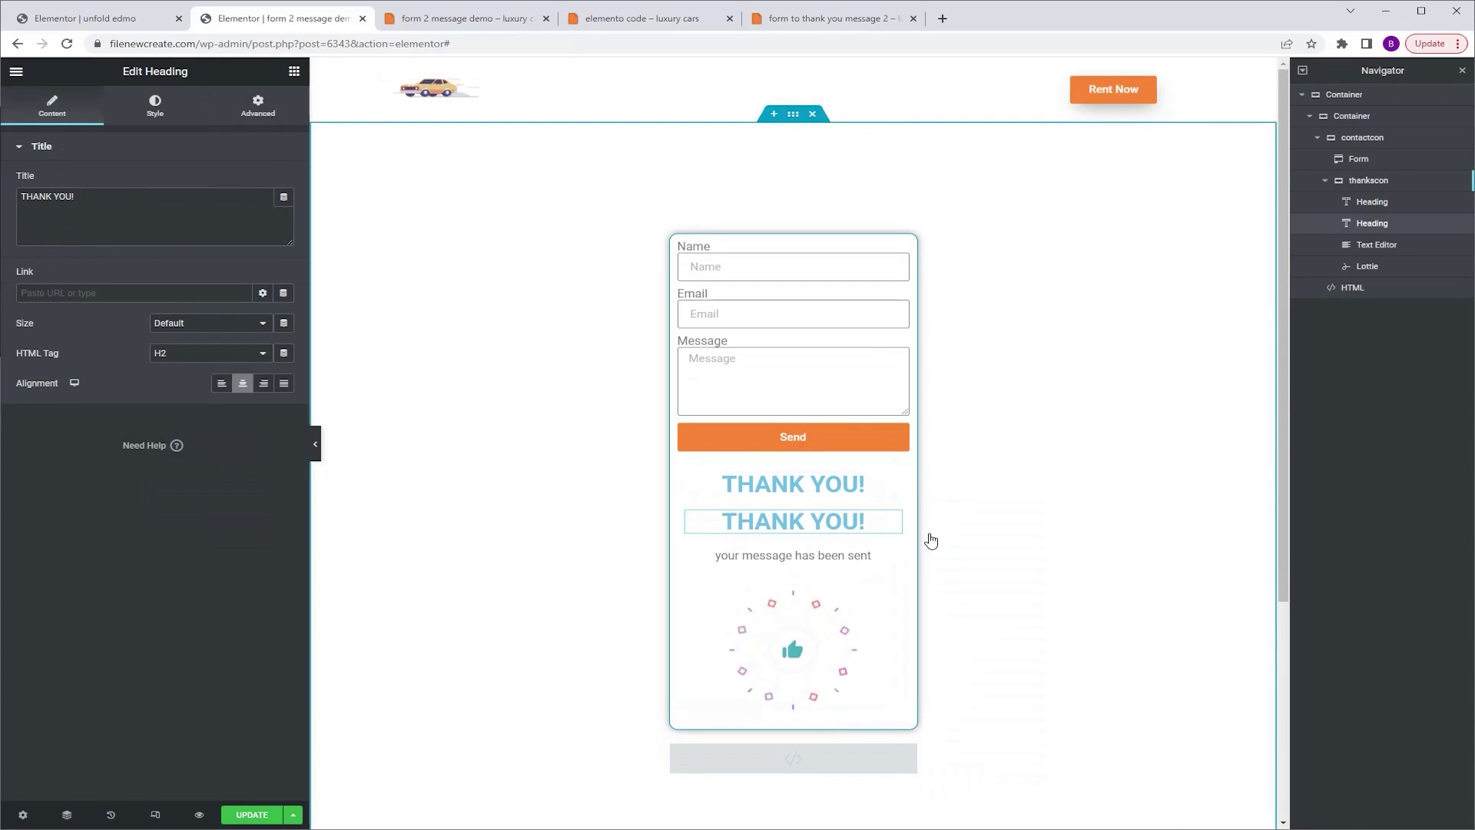
left_click_drag(93, 199, 3, 199)
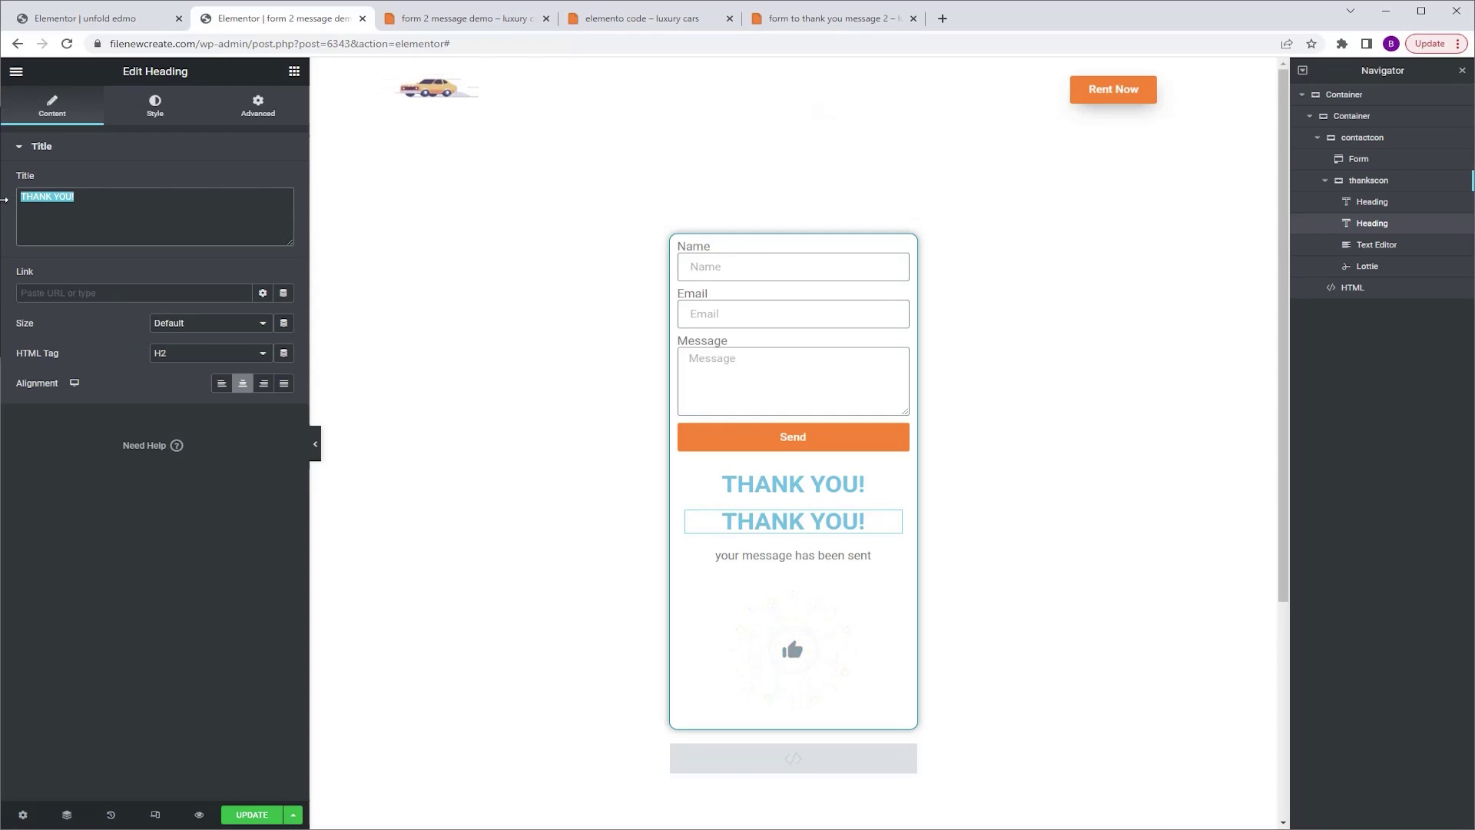
type("name")
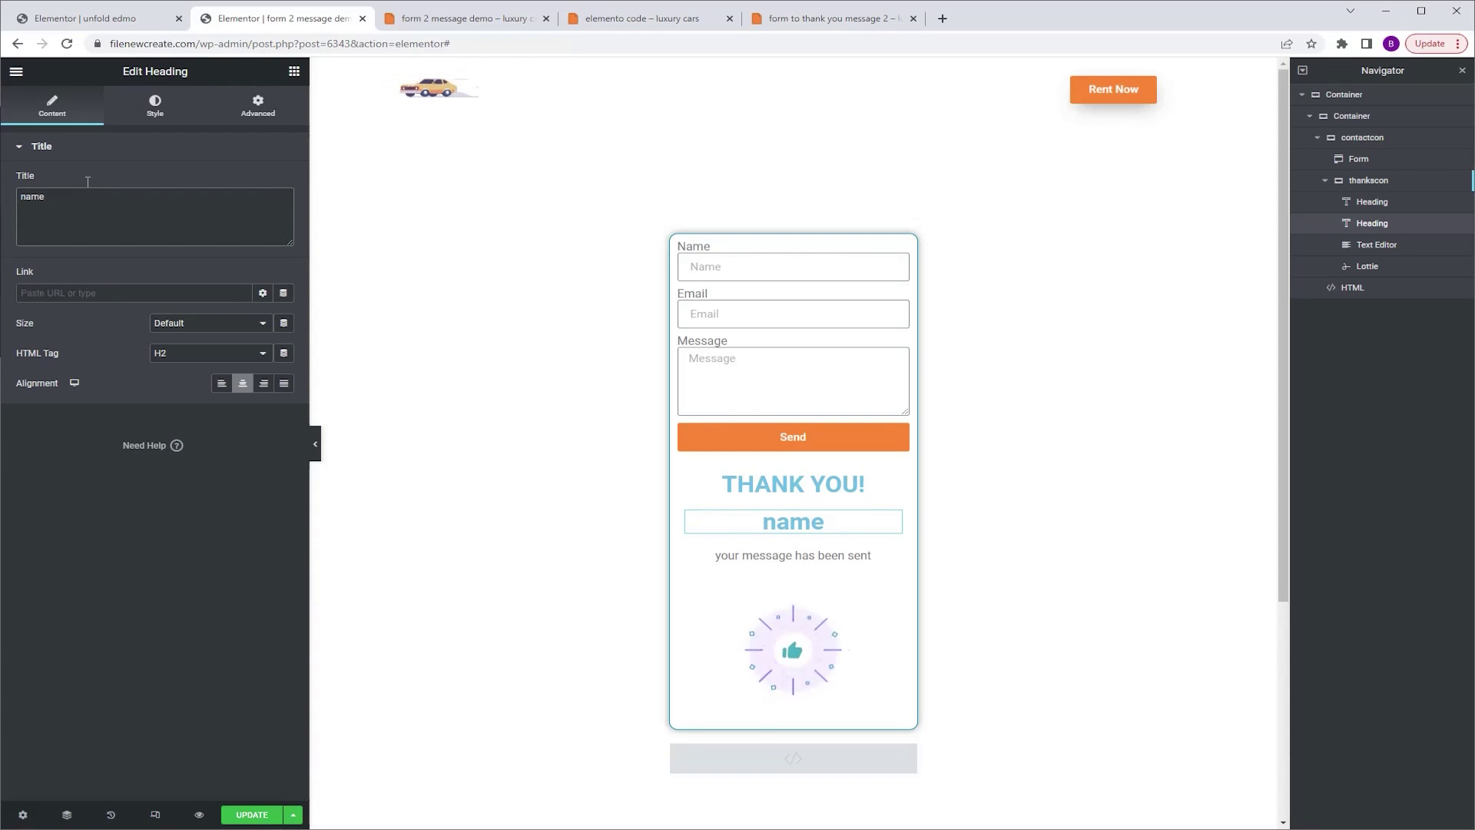
Give the name heading CSS ID and class custom-name, restore the thankscon class, and save
left_click(262, 106)
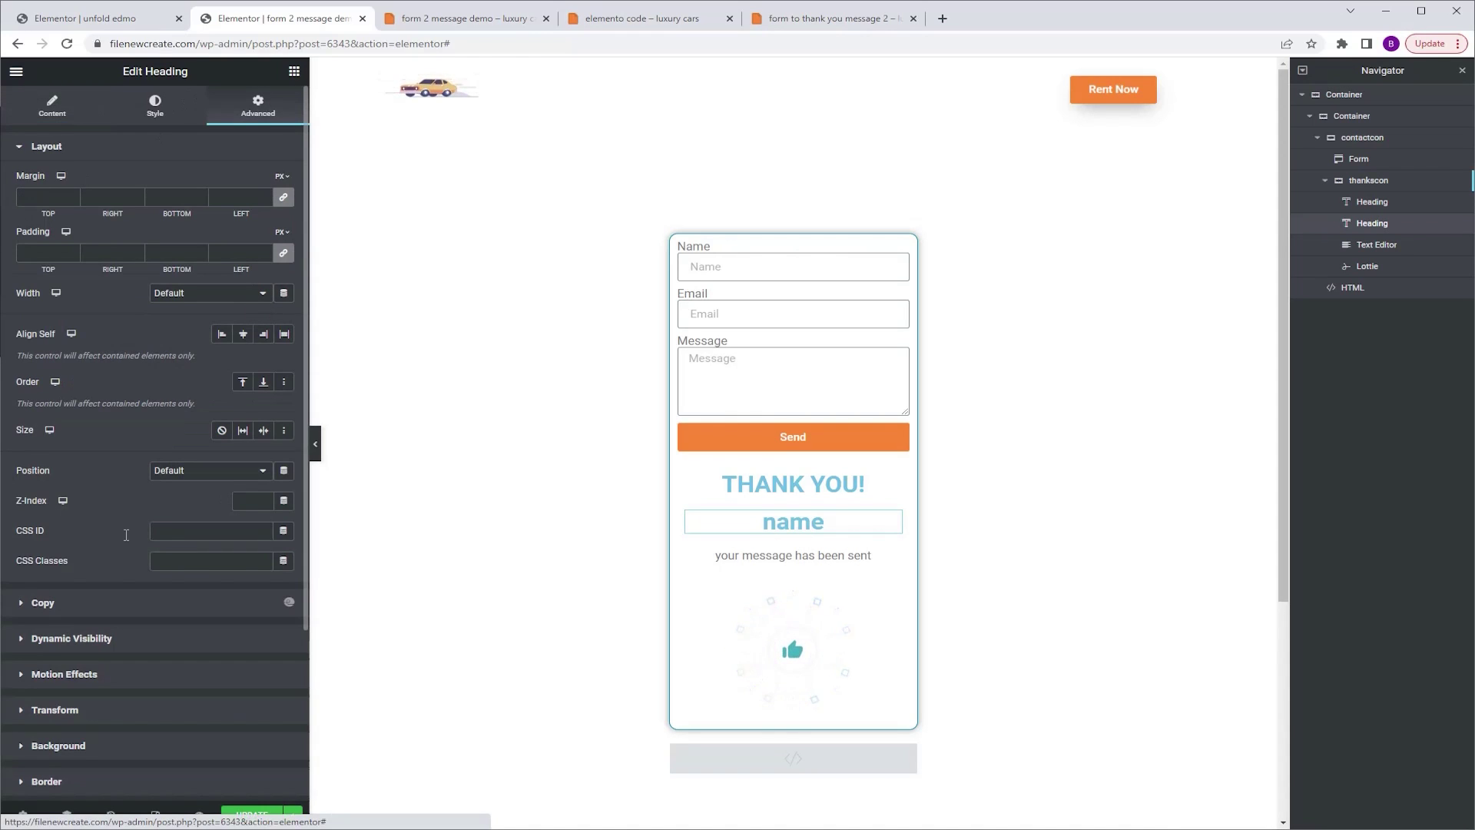
left_click(177, 529)
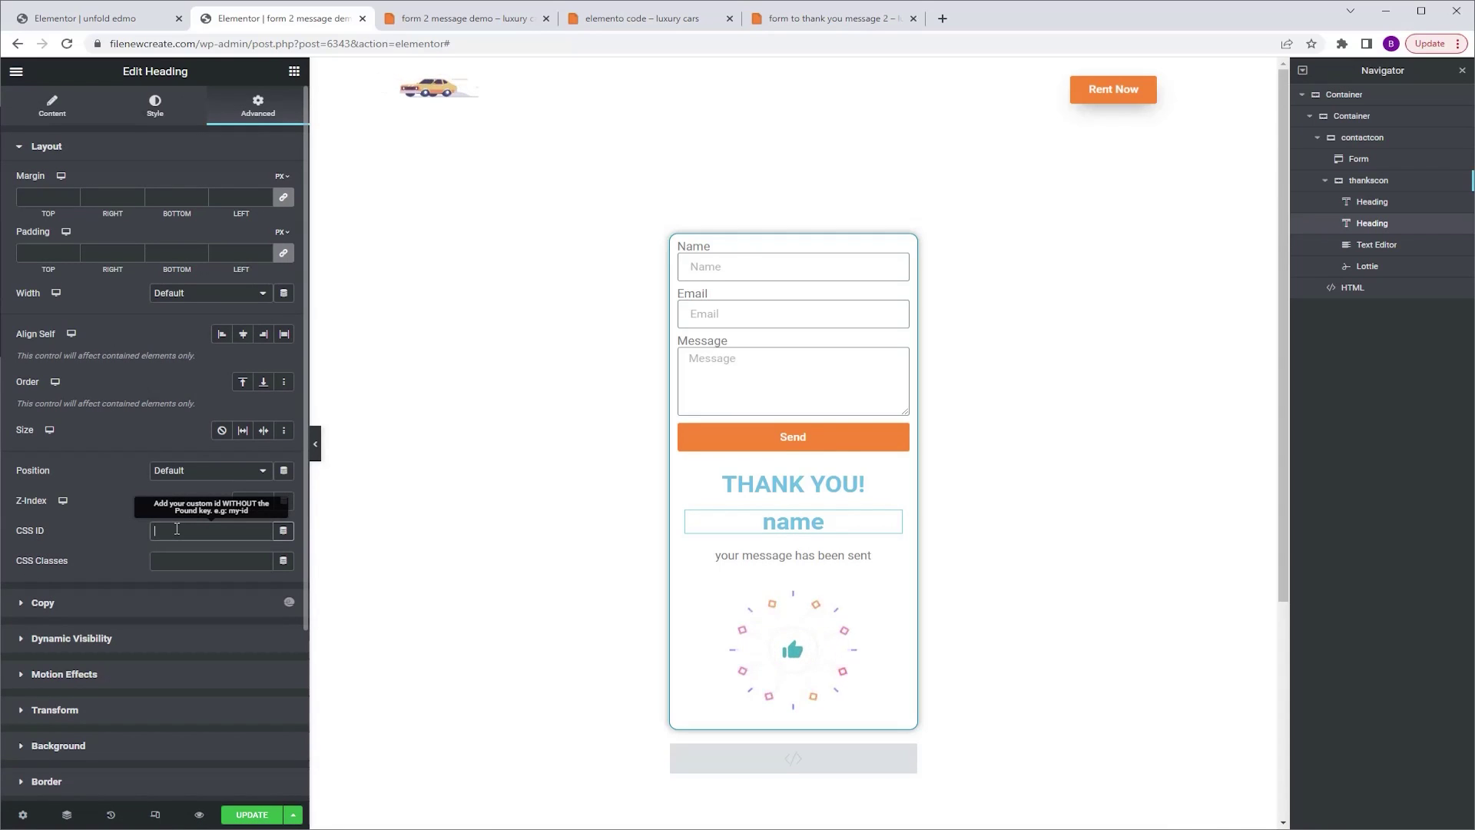
left_click(187, 561)
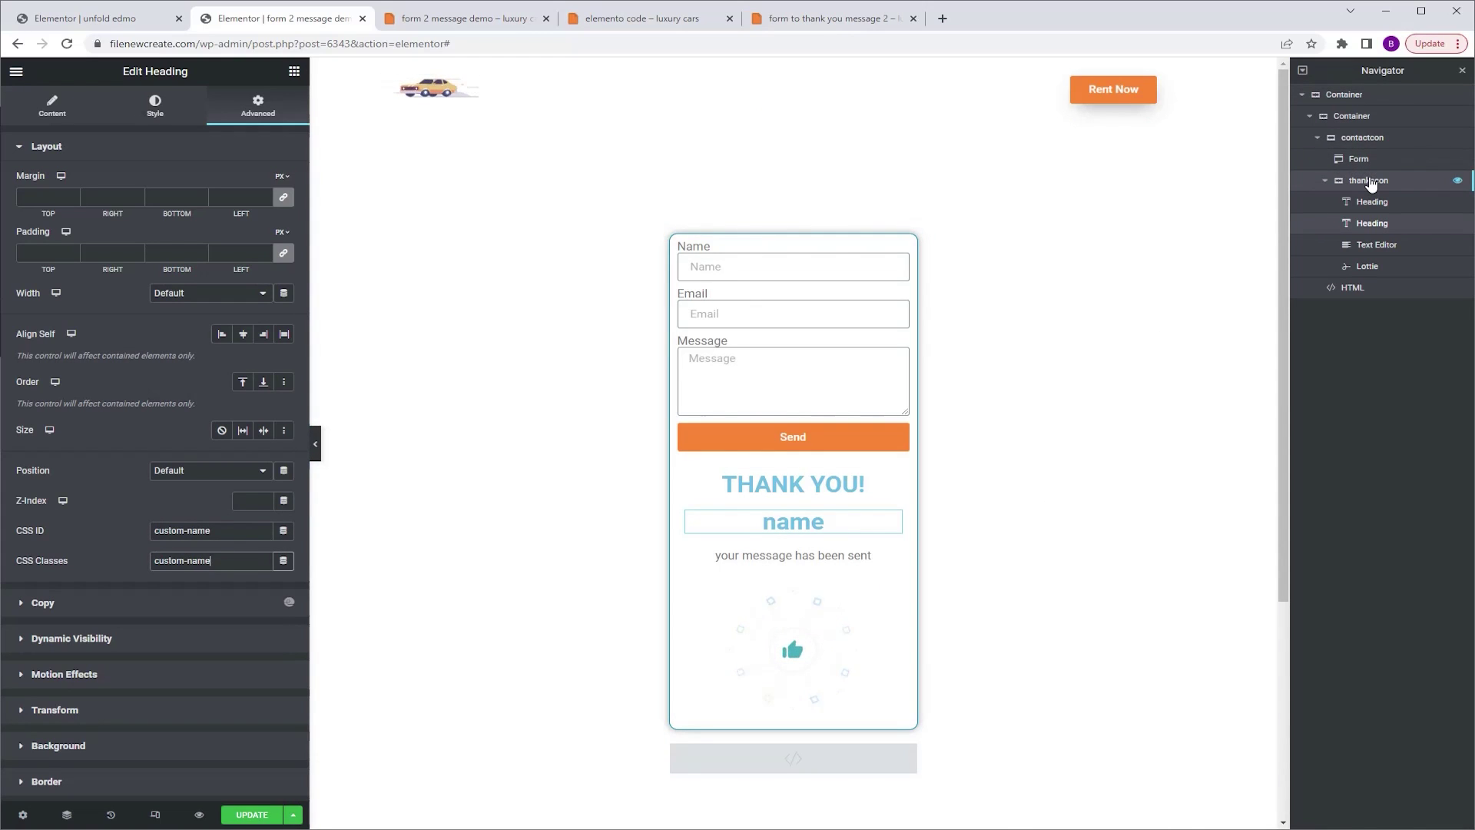
left_click(1372, 181)
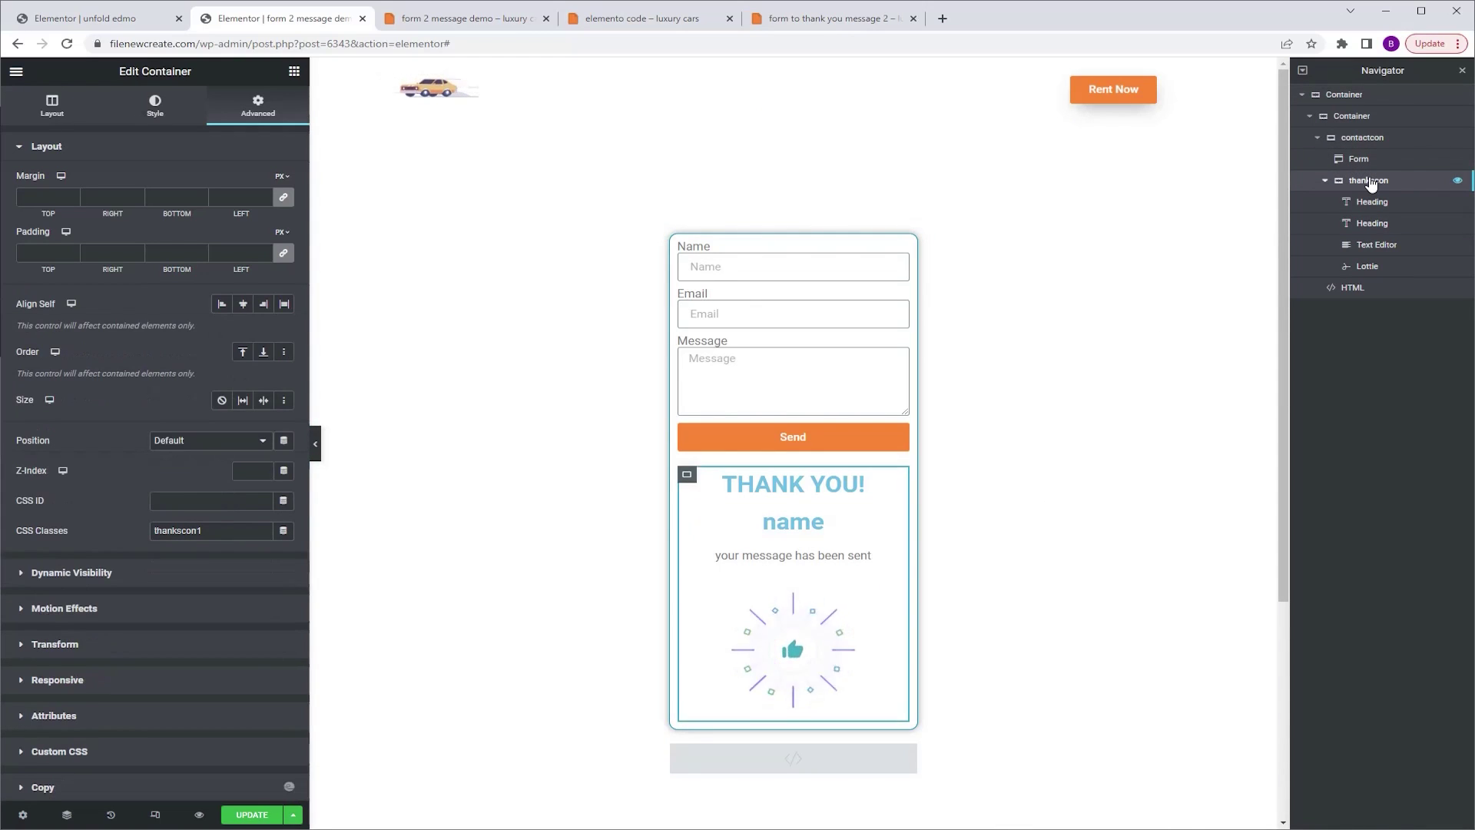
left_click(209, 532)
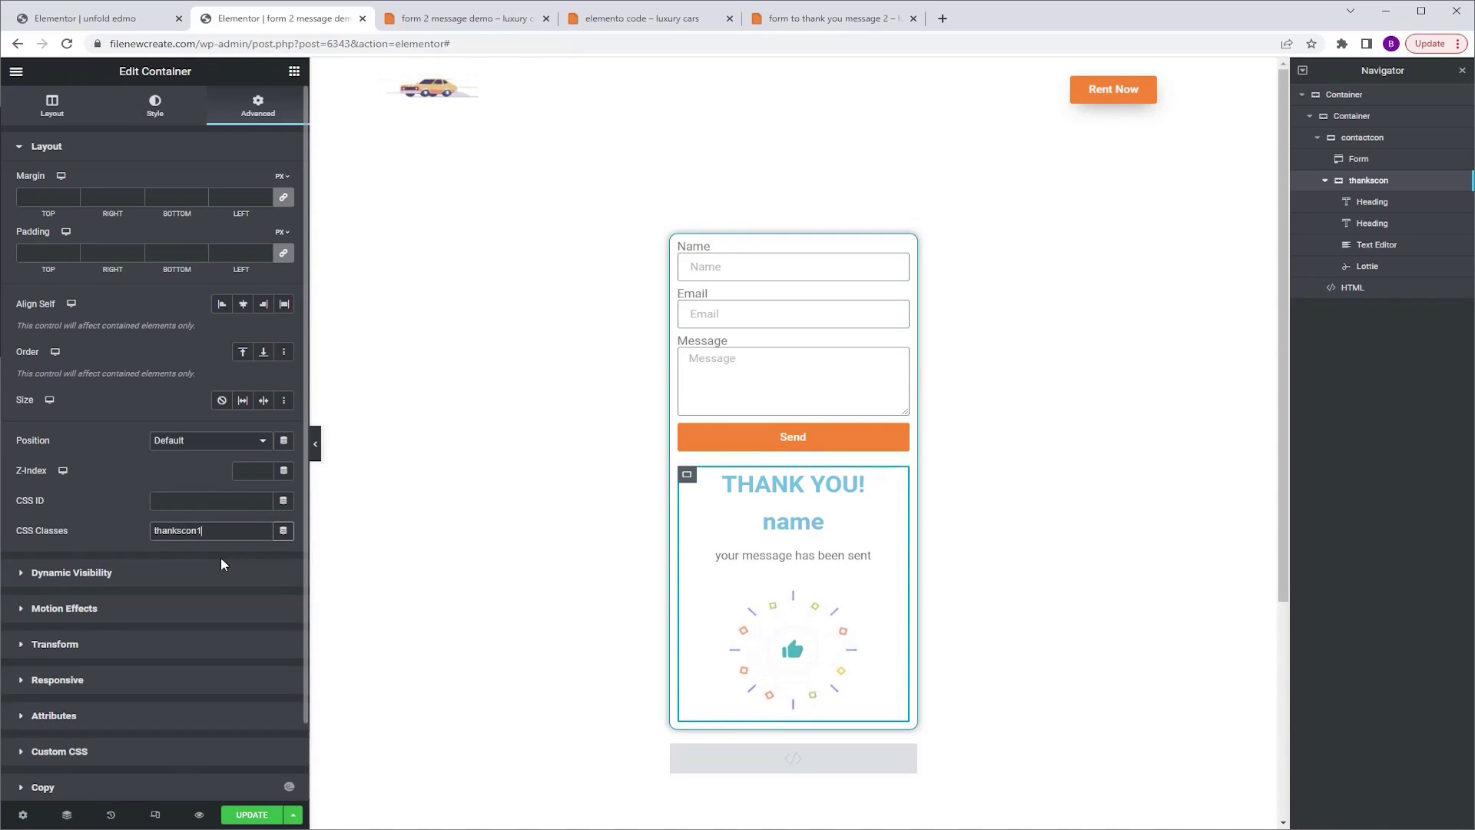
key("BackSpace")
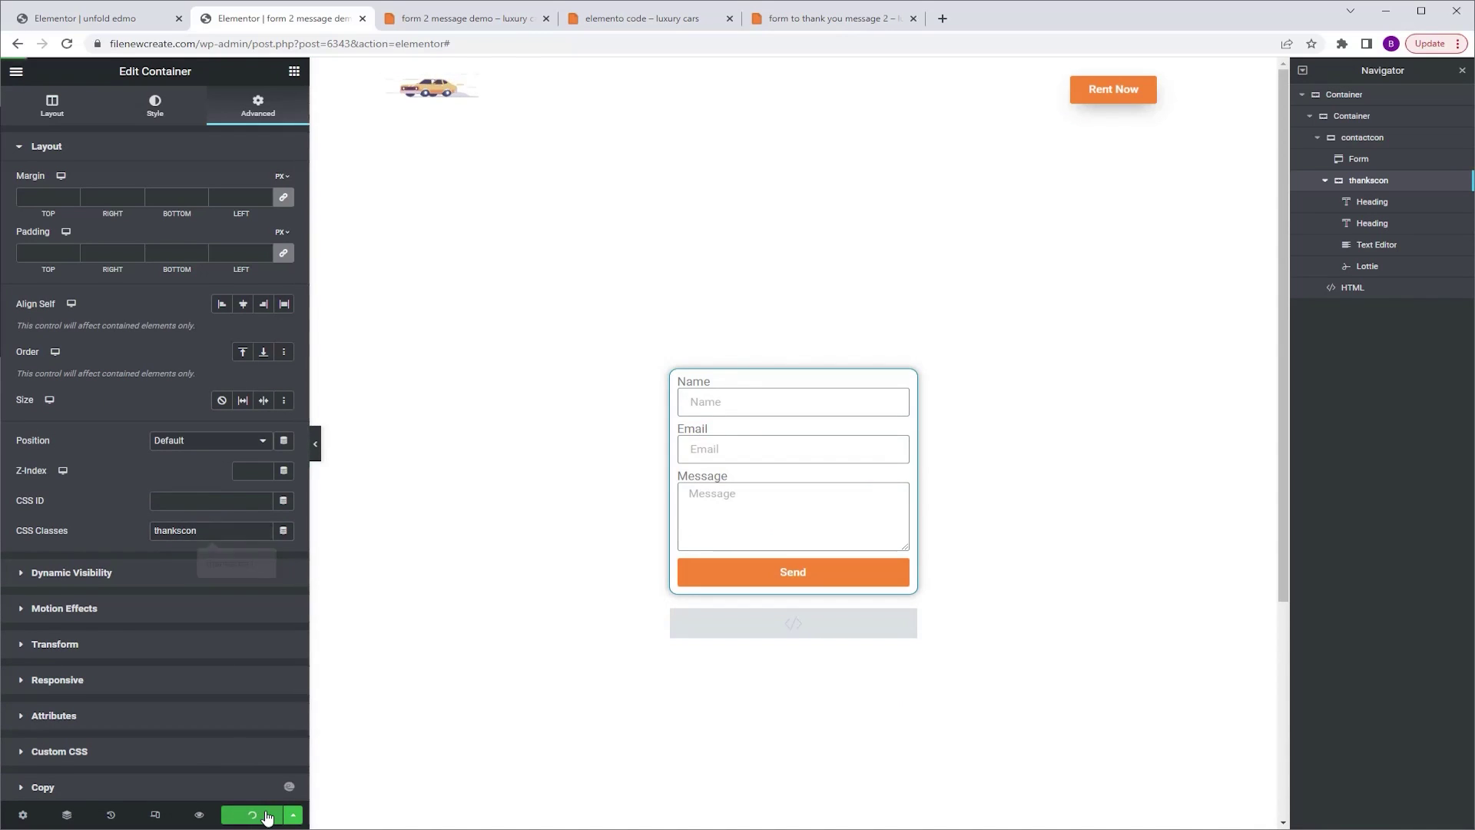
left_click(246, 815)
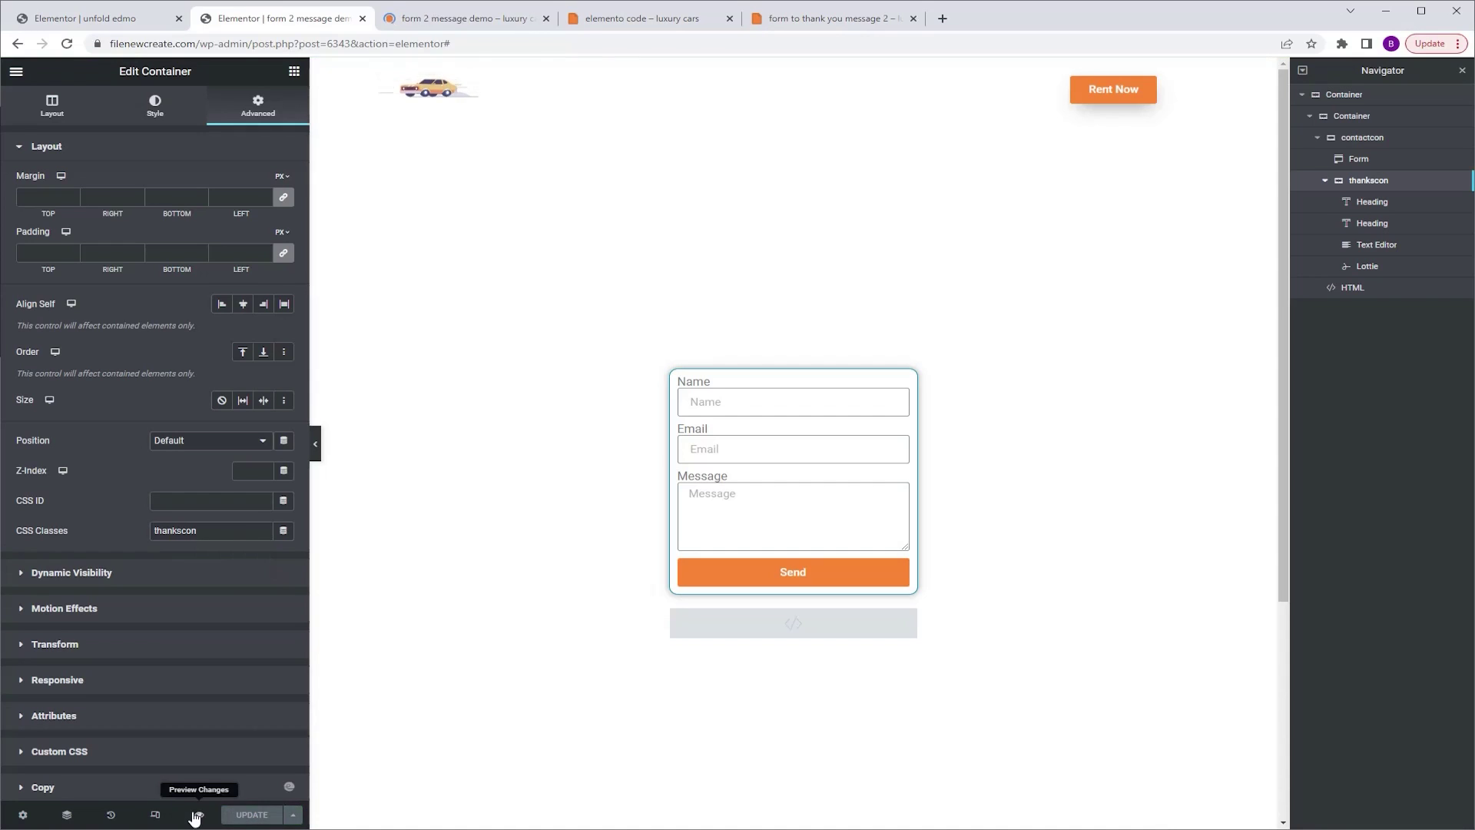
Preview the updated page and send the test form to see the submitted name on the Thank You card
left_click(199, 815)
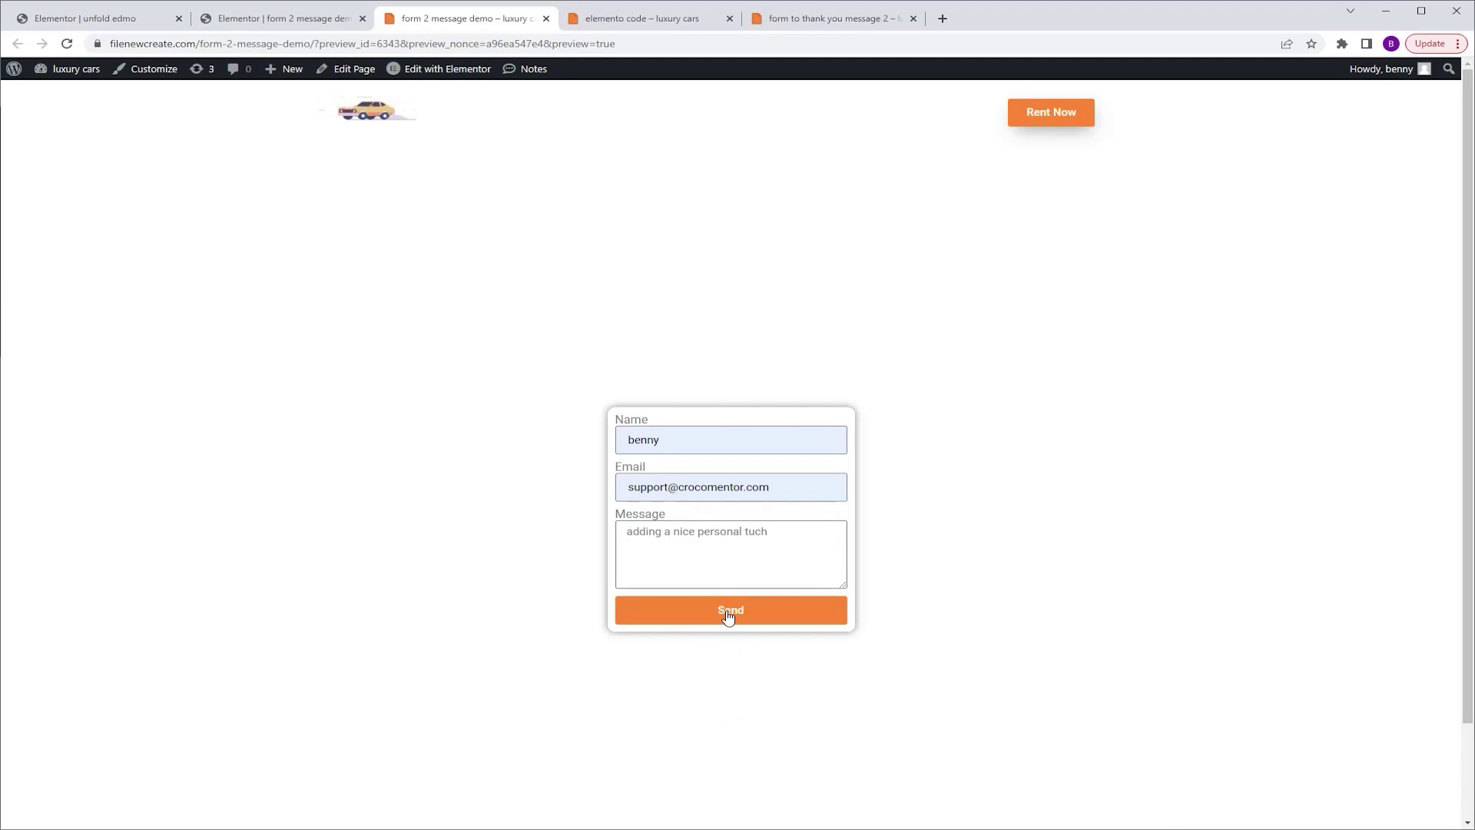
left_click(729, 616)
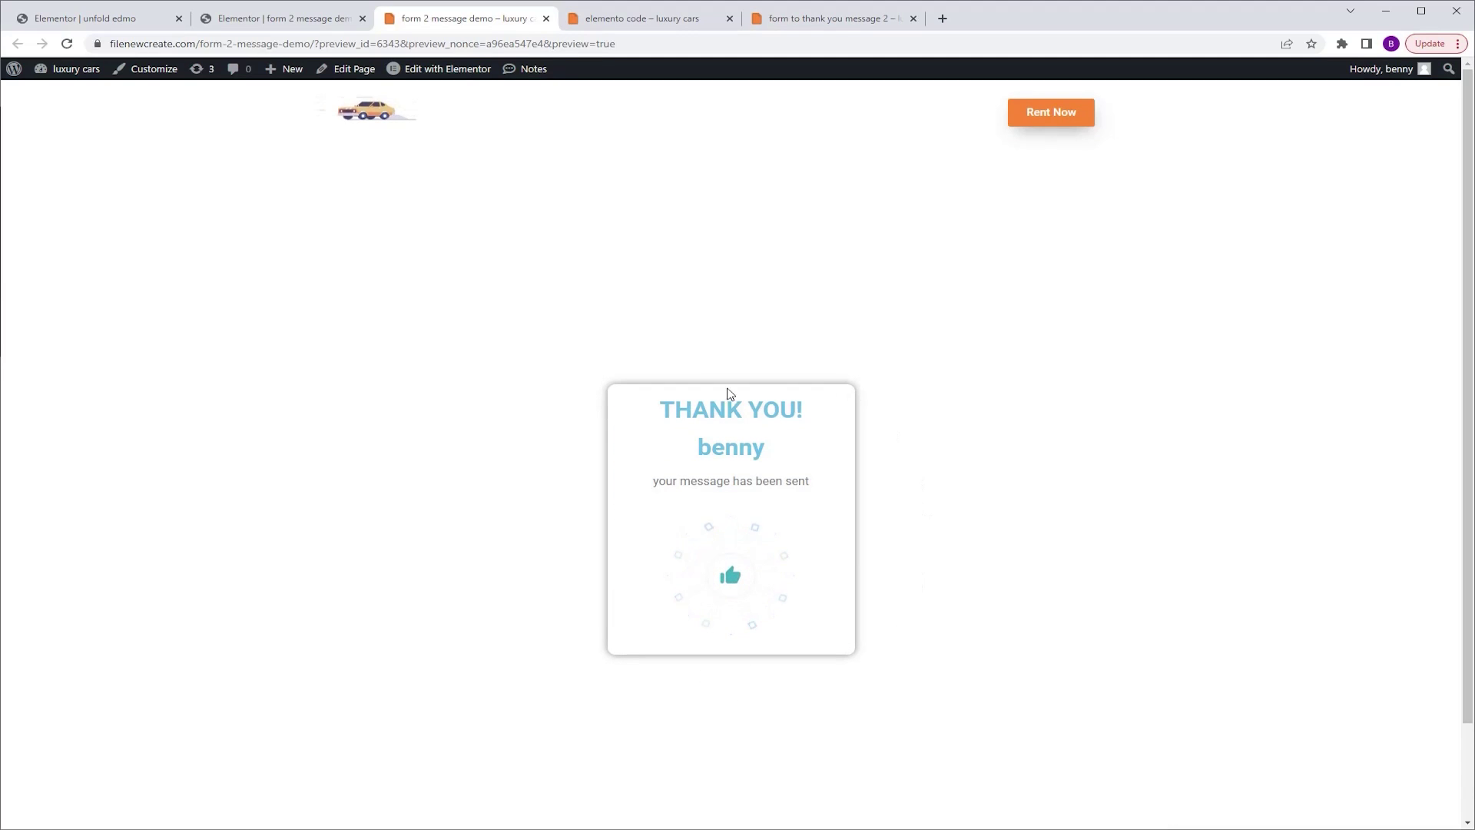